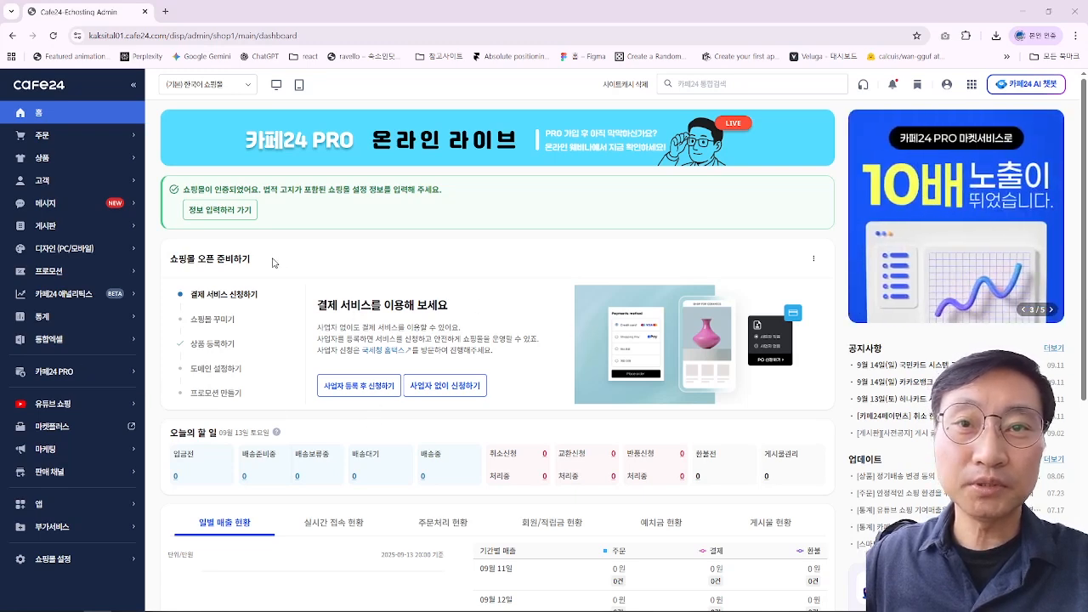
Step: Apply 쇼핑몰 기본디자인 from the PC design storage (디자인 보관함) as the shop's representative design
left_click(108, 254)
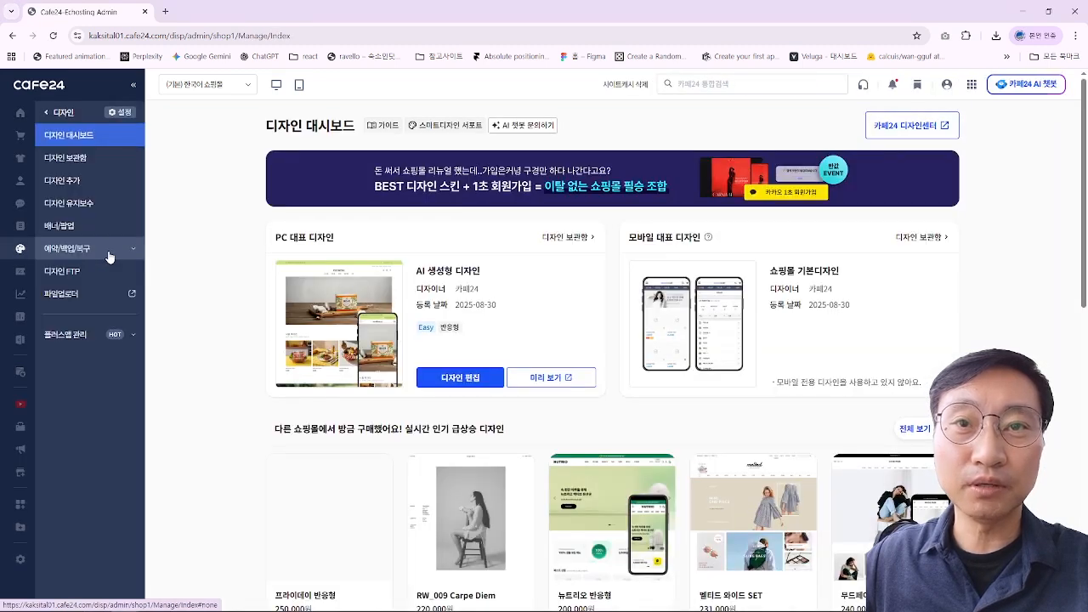
left_click(93, 164)
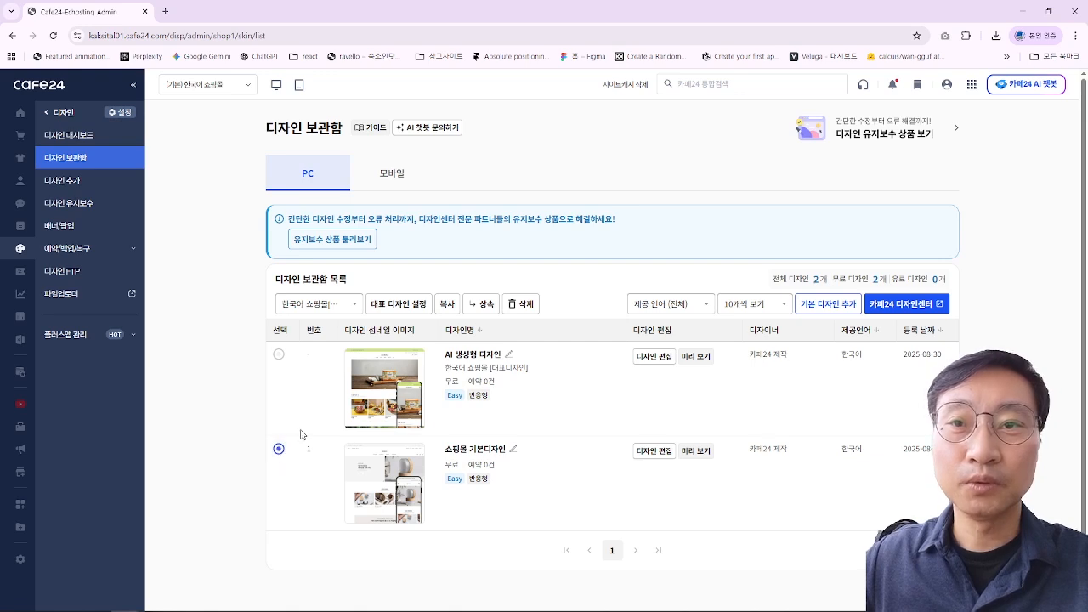
left_click(399, 306)
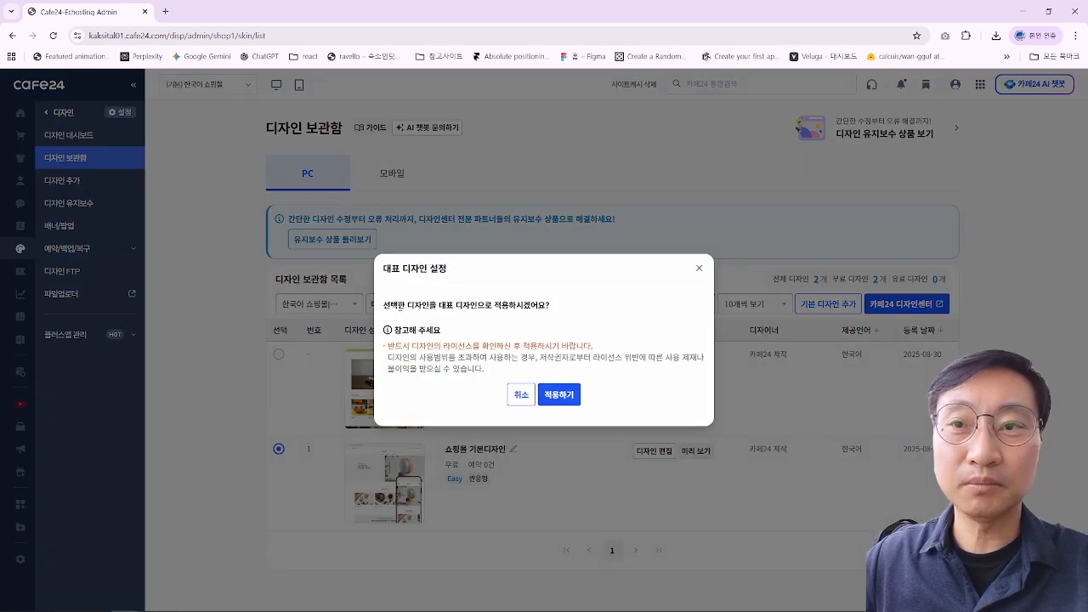
left_click(552, 396)
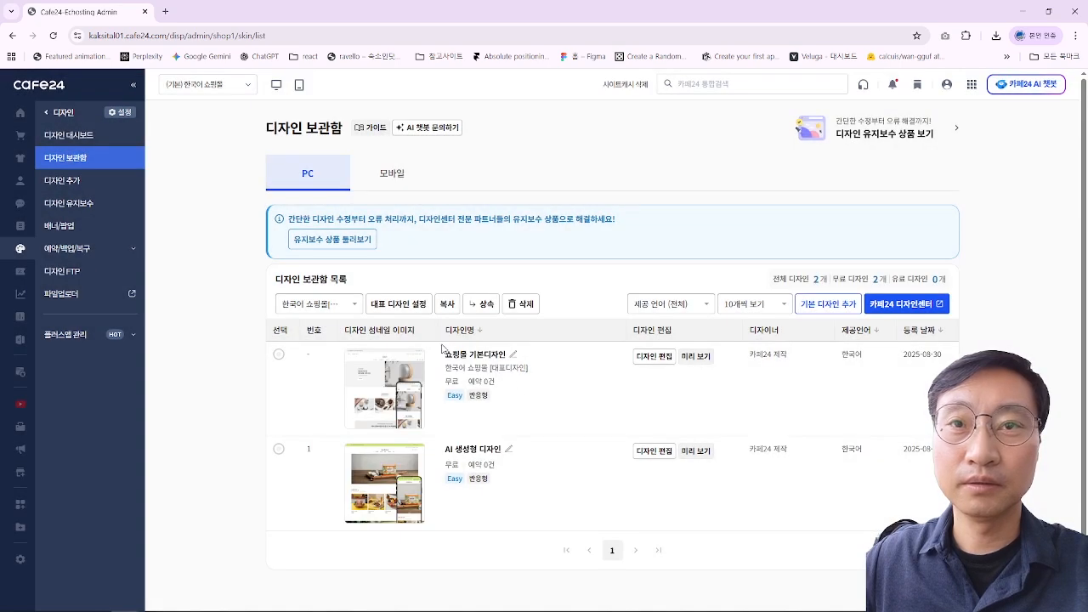
Step: Open the PC representative design for editing from the design dashboard, skipping the welcome tour and dismissing the design tips and guide pop-ups
left_click(89, 142)
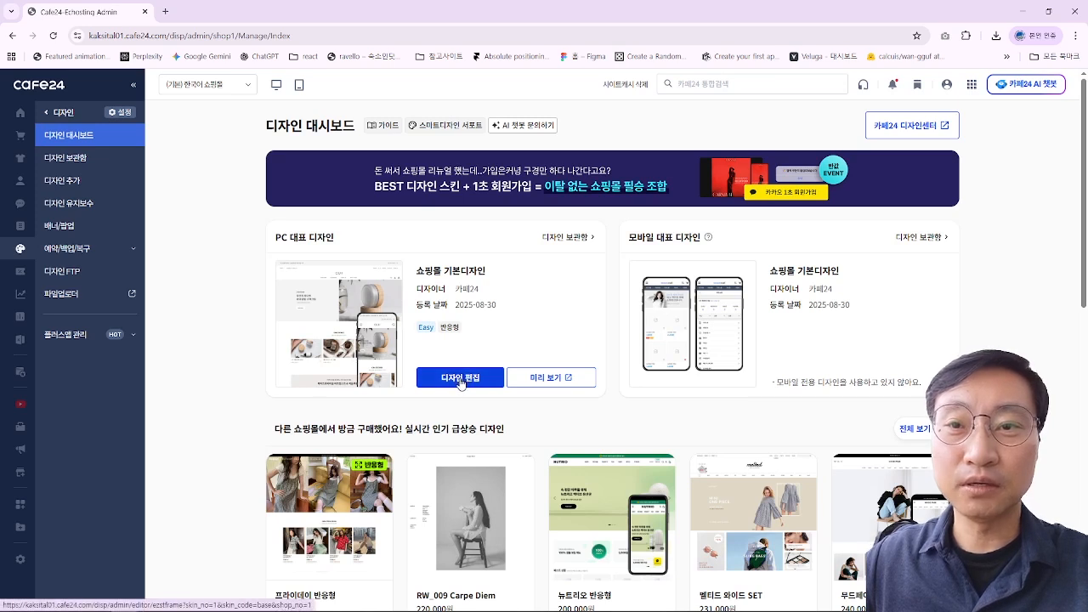
left_click(460, 378)
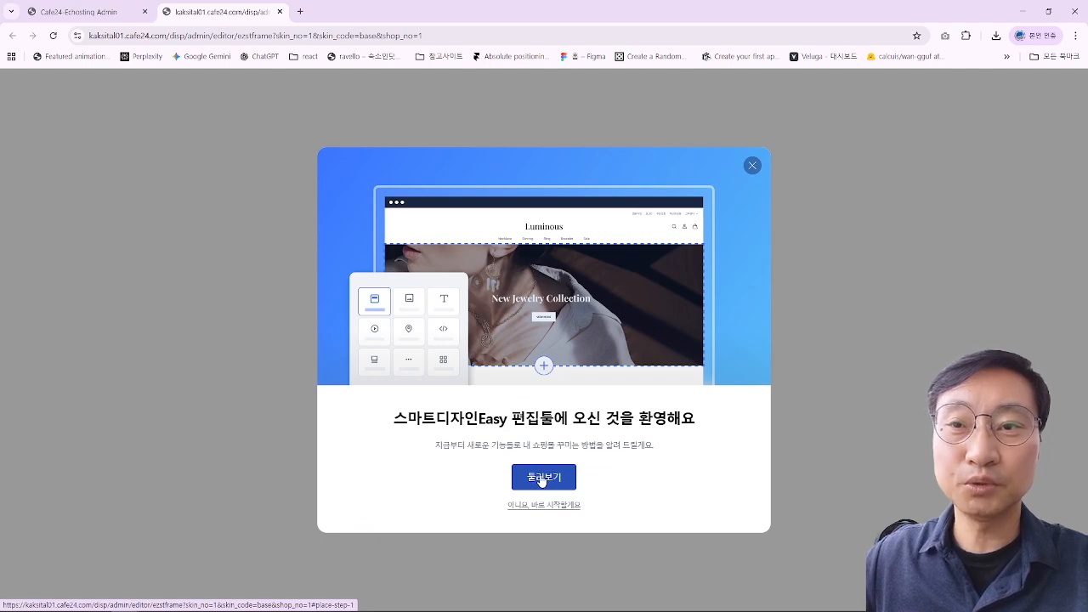
left_click(557, 507)
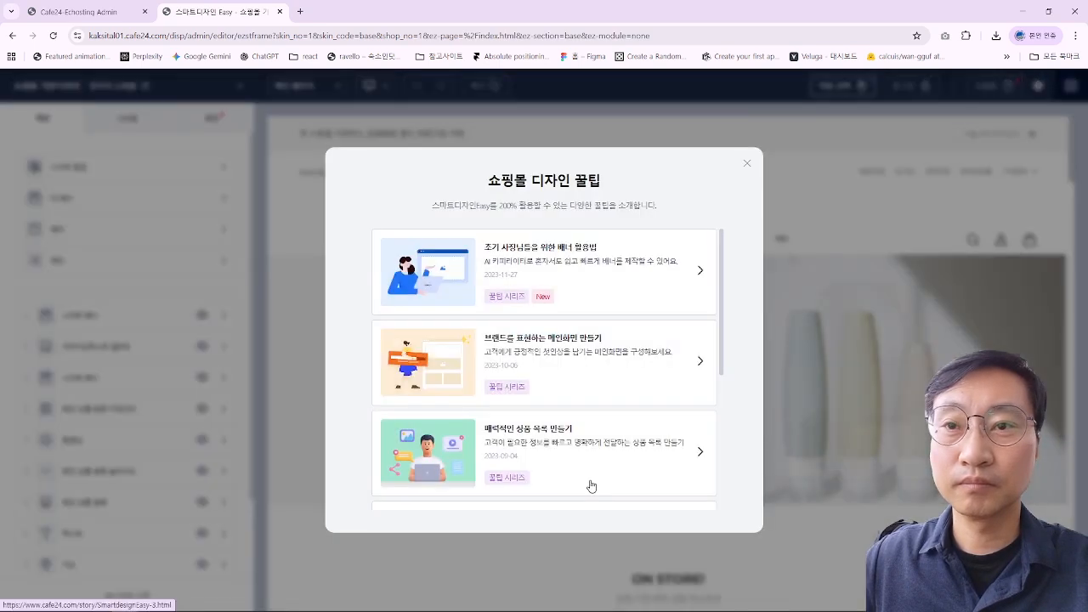
left_click(747, 167)
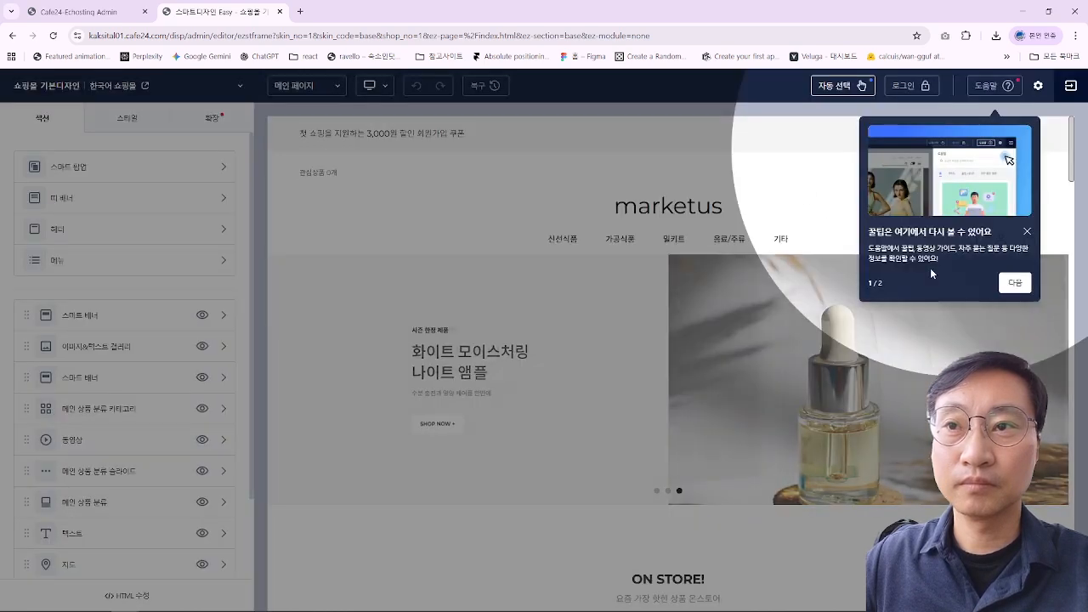
left_click(1012, 283)
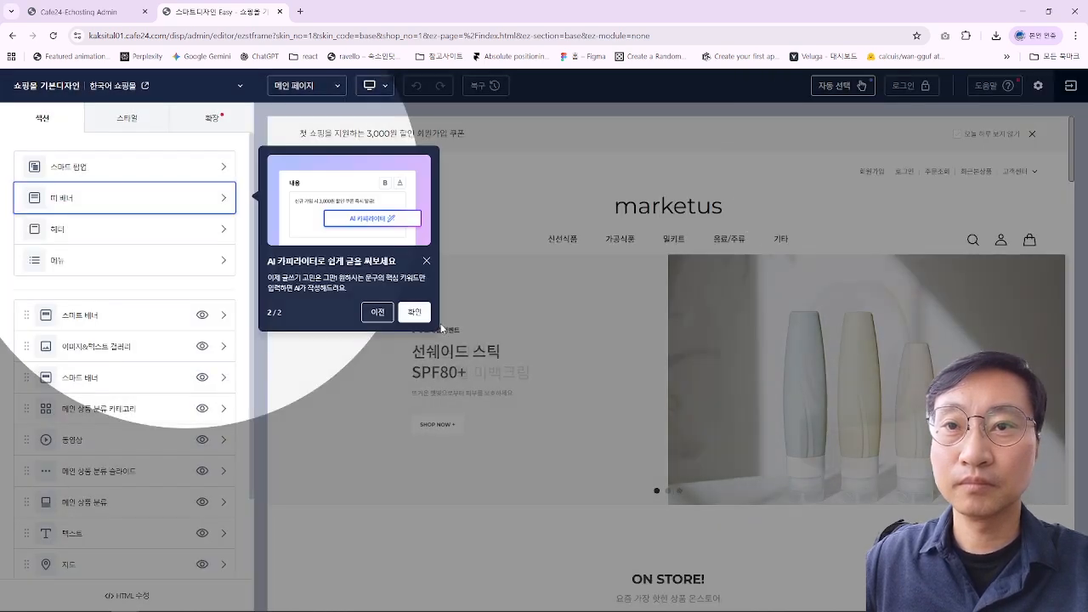
left_click(414, 312)
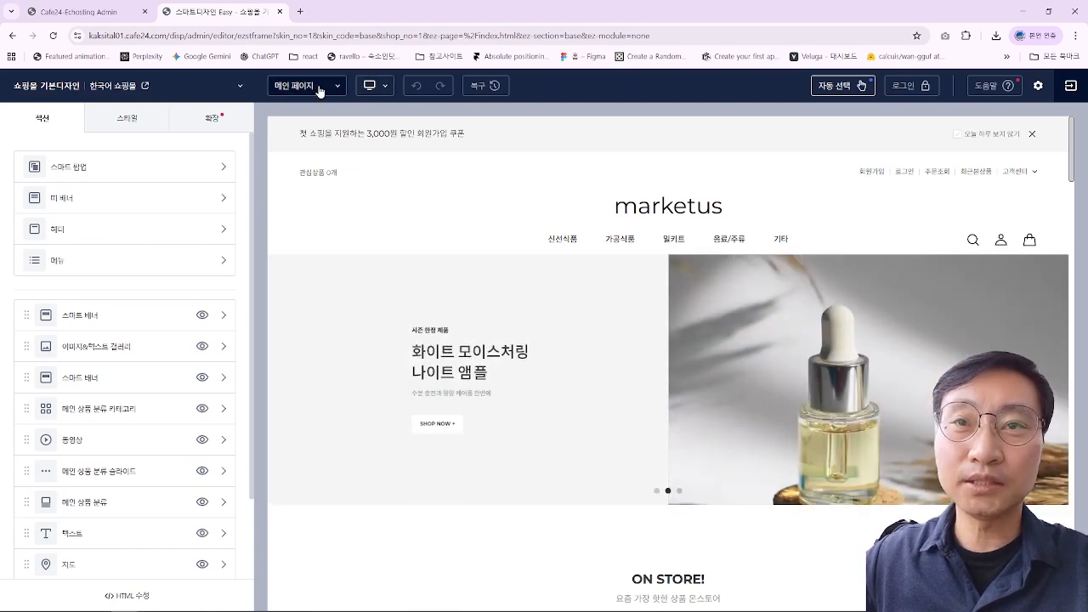
Step: Preview the 상품 분류, 상품 상세, 회원가입, 로그인, 장바구니 and 마이 페이지 pages one after another in the design editor
left_click(321, 88)
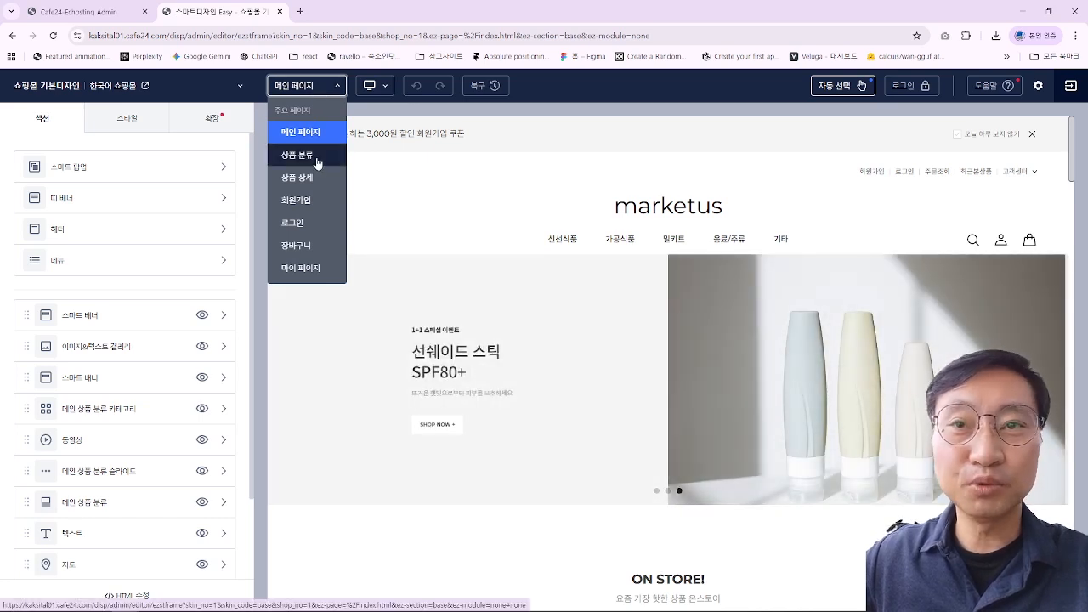
left_click(316, 156)
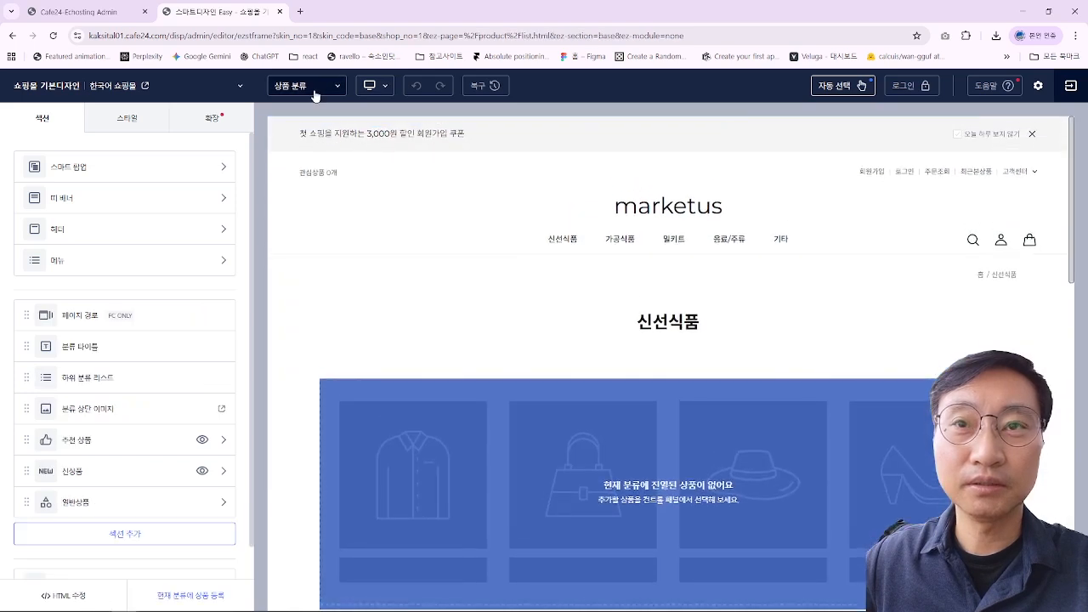
left_click(318, 91)
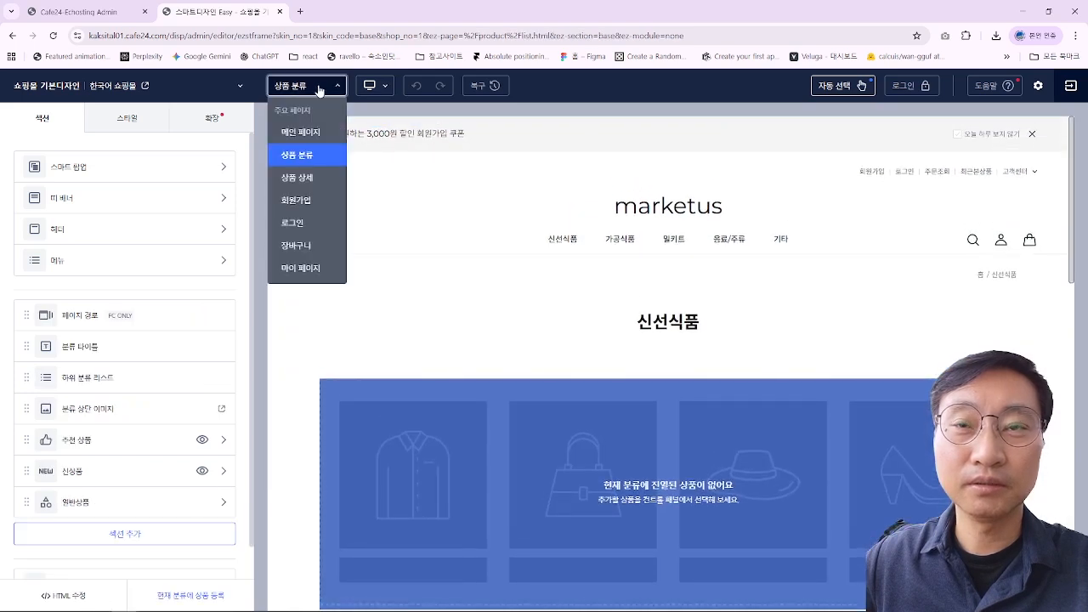
left_click(299, 177)
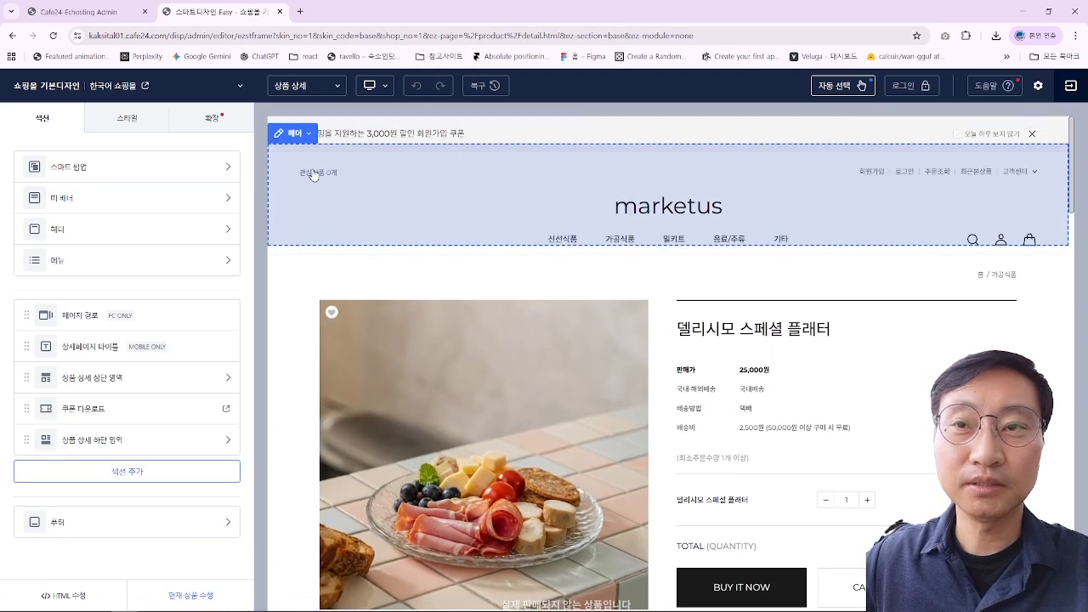
left_click(315, 86)
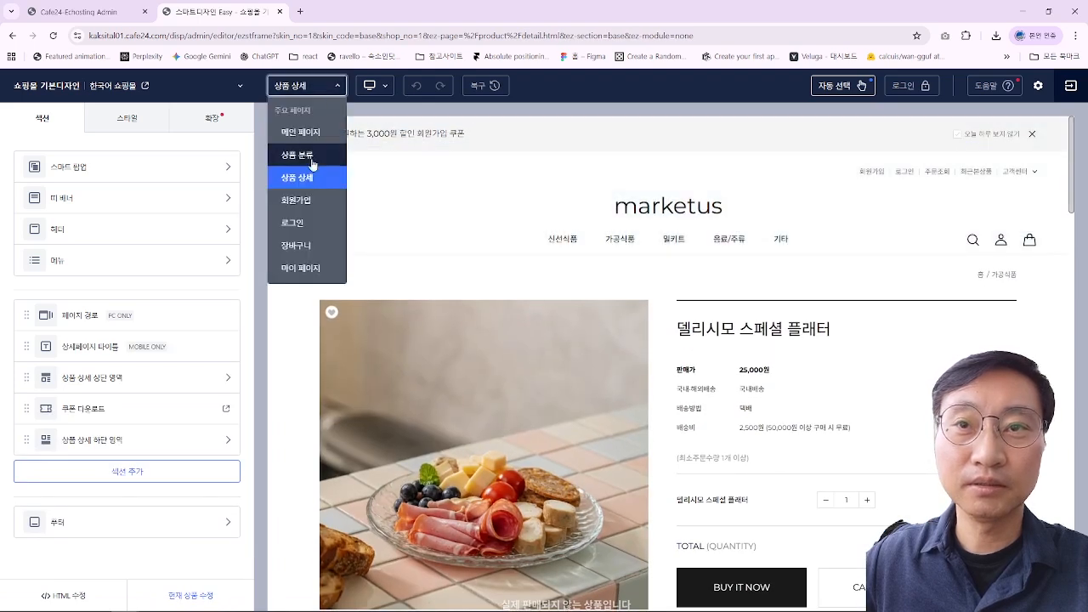
left_click(311, 202)
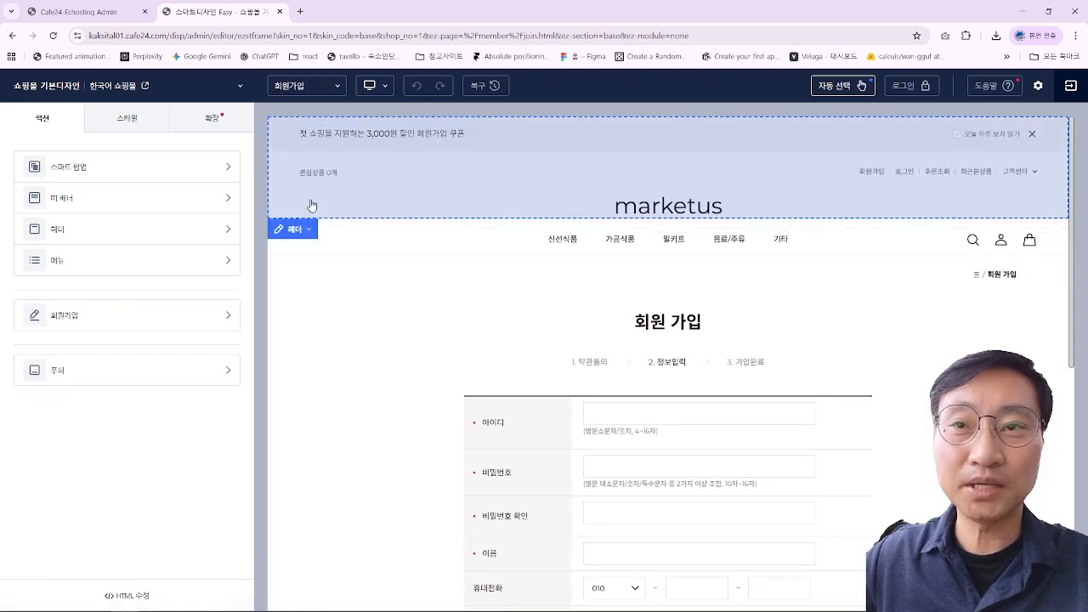
left_click(328, 89)
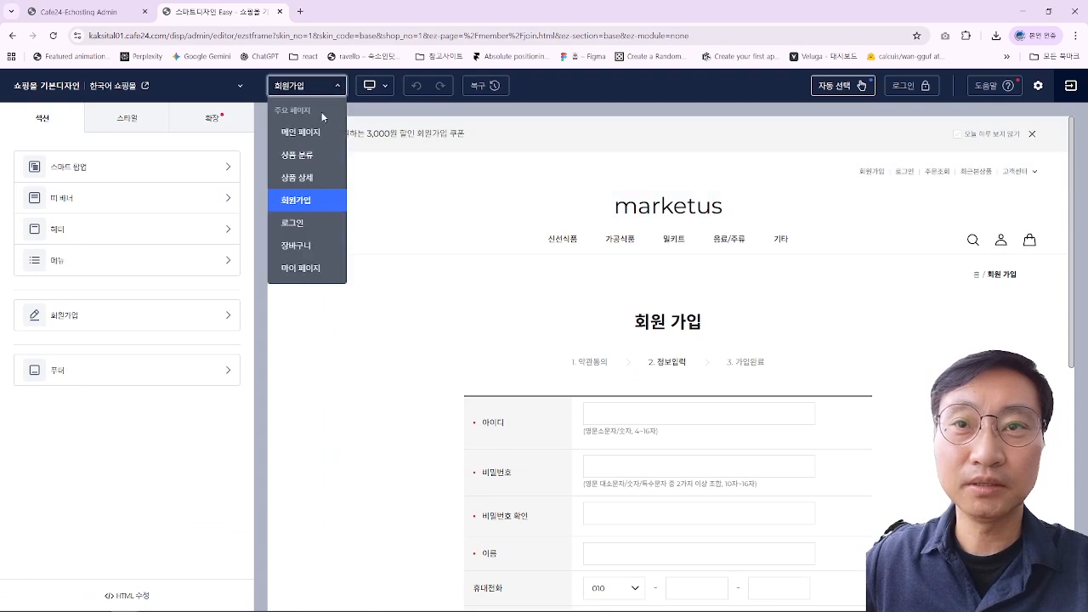
left_click(306, 219)
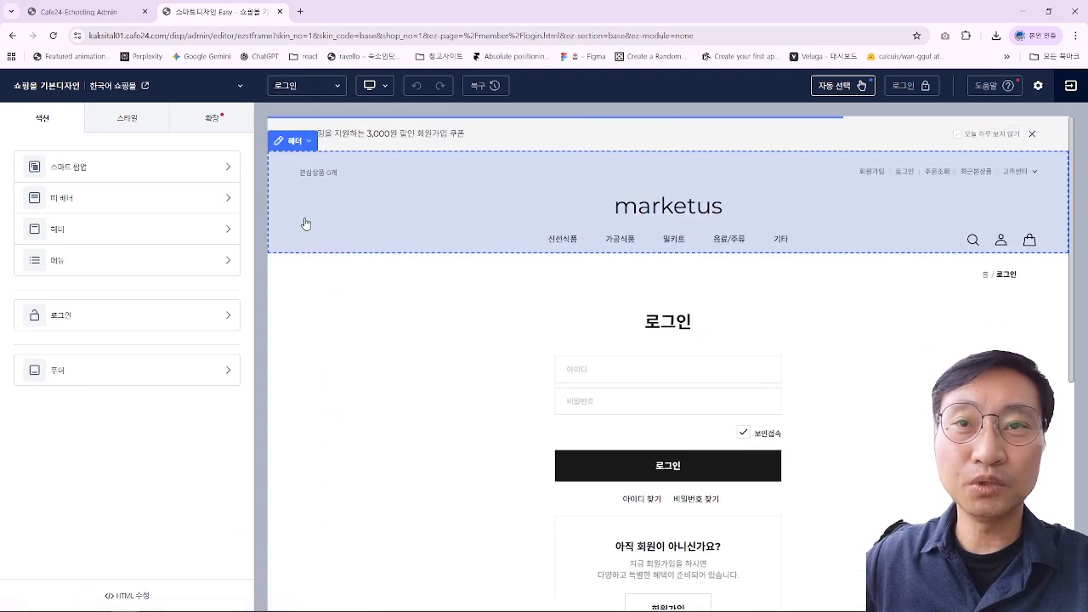
left_click(311, 90)
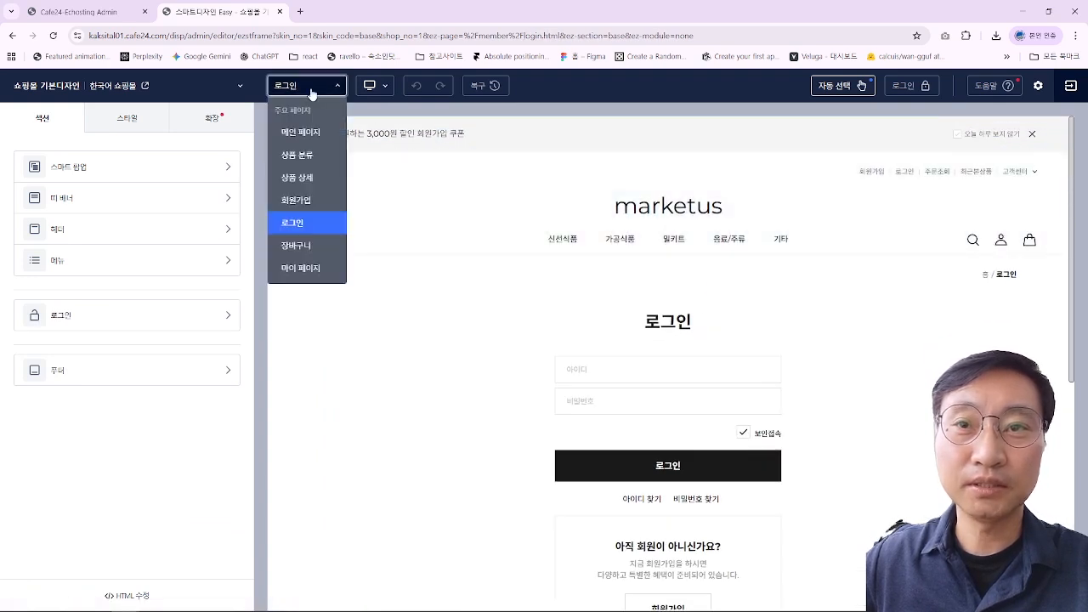
left_click(303, 245)
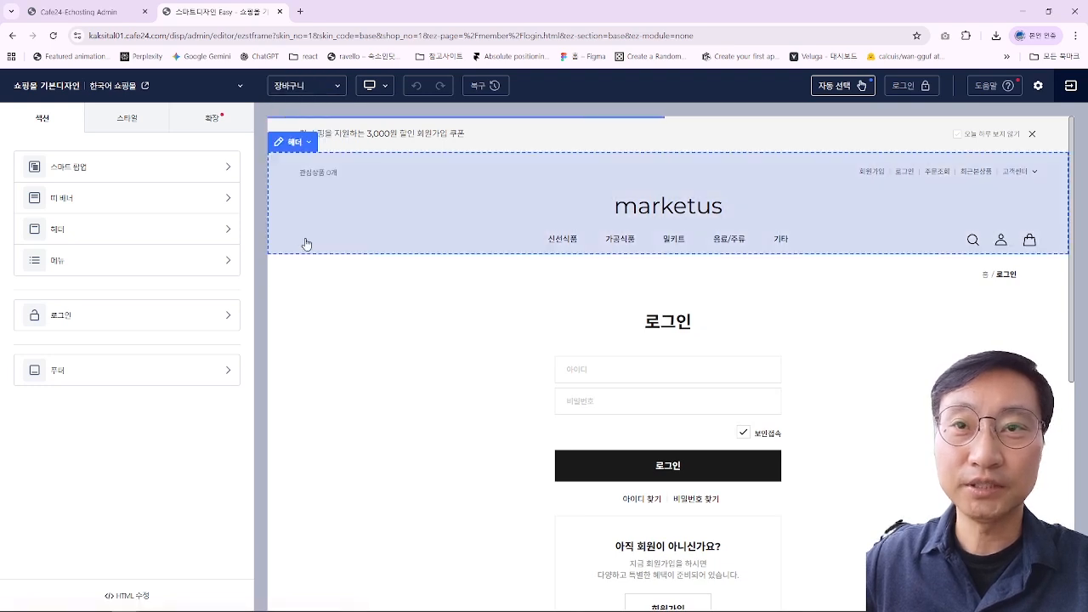
left_click(313, 88)
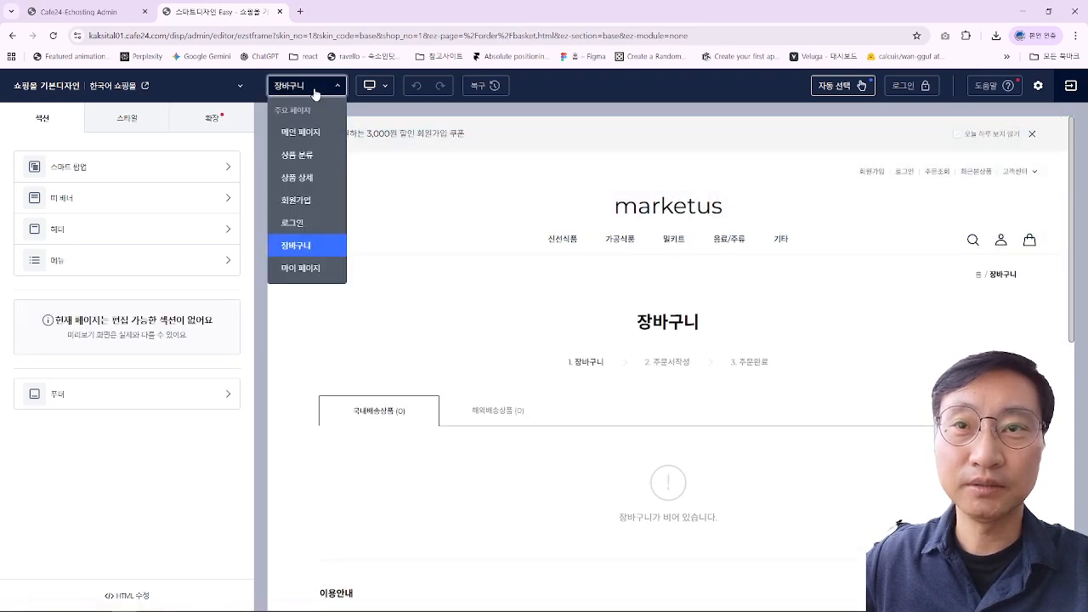
left_click(316, 268)
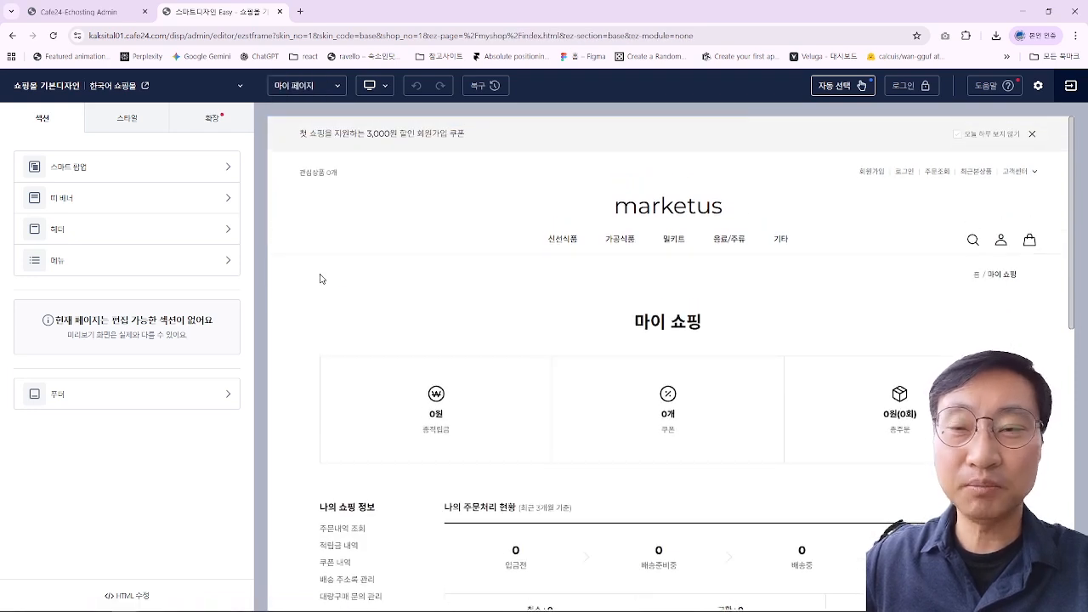
Step: Return to the main page (메인 페이지) and examine its banner, gallery and product sections
left_click(328, 94)
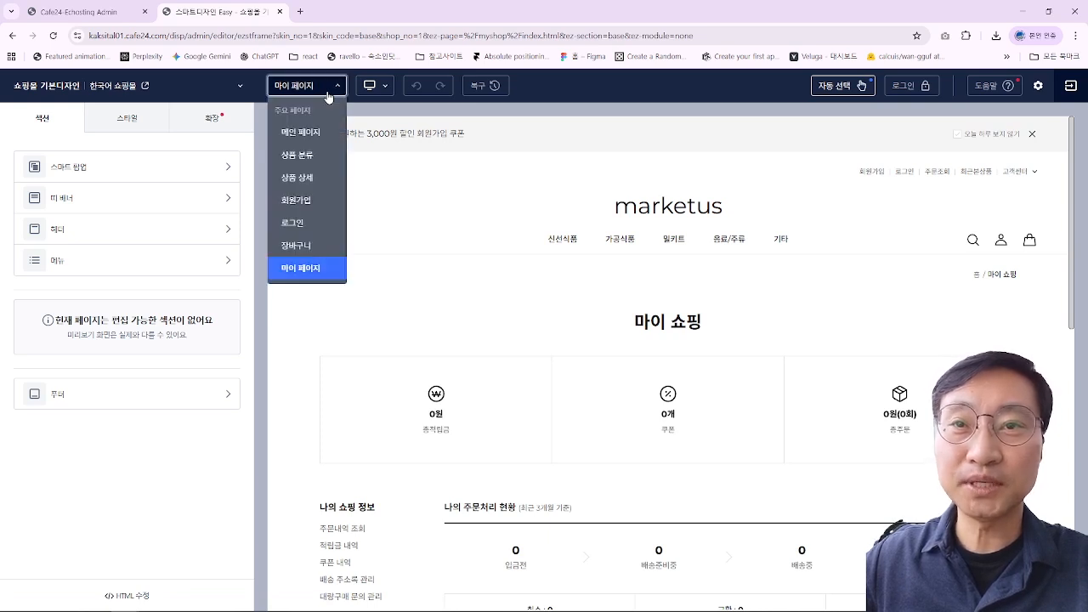
left_click(321, 142)
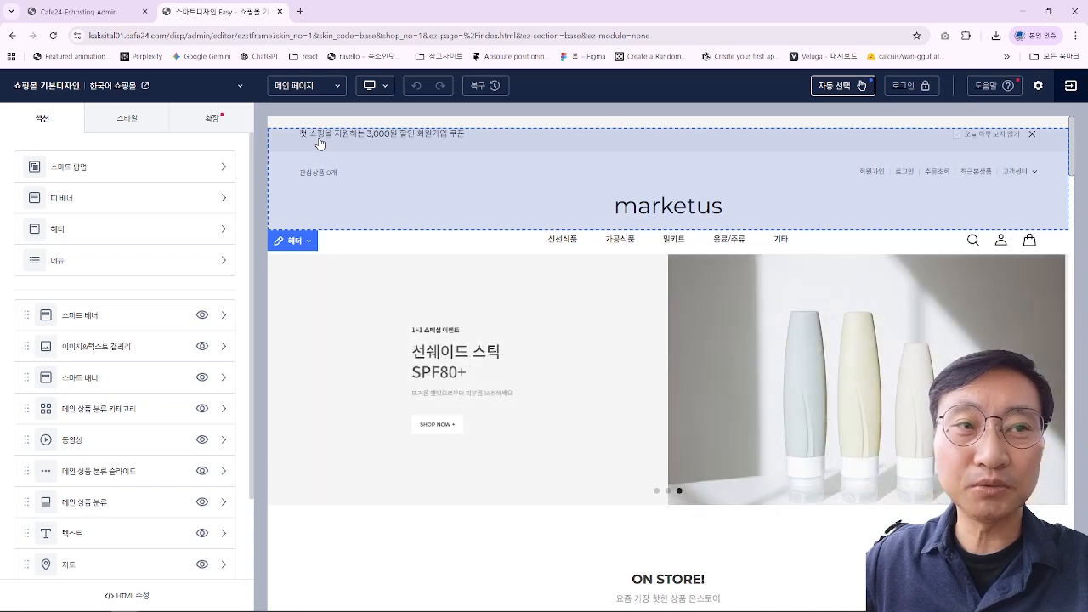
scroll(353, 324, "down", 2)
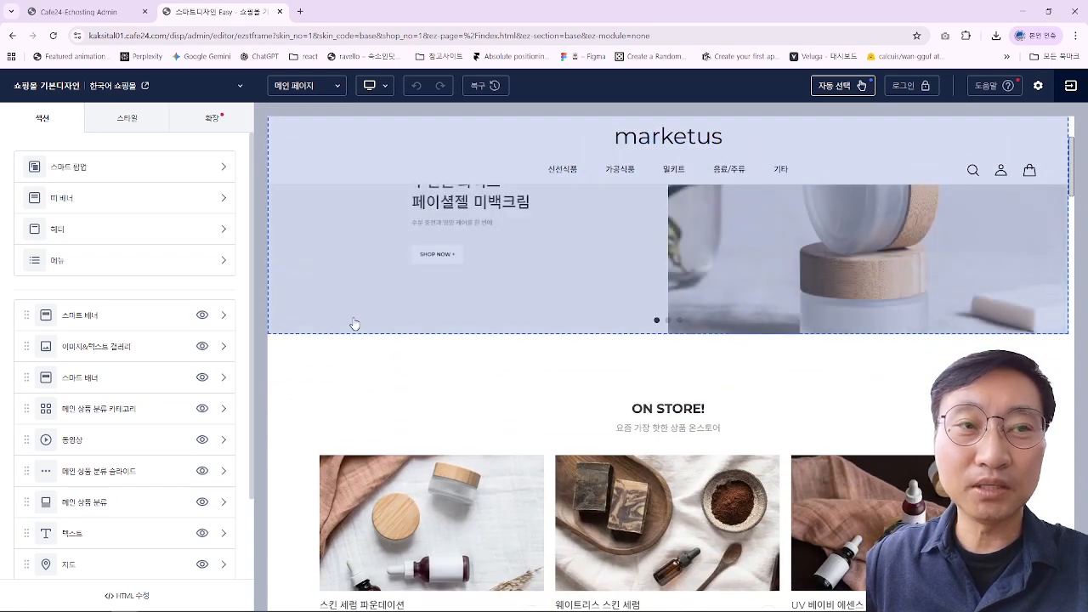
scroll(354, 324, "down", 1)
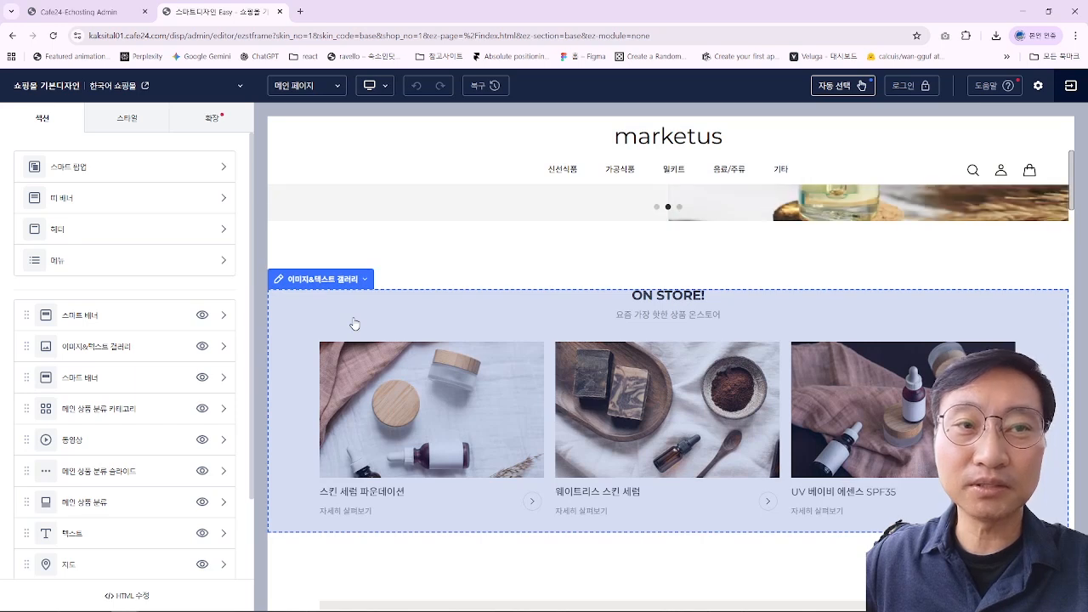
scroll(391, 332, "down", 1)
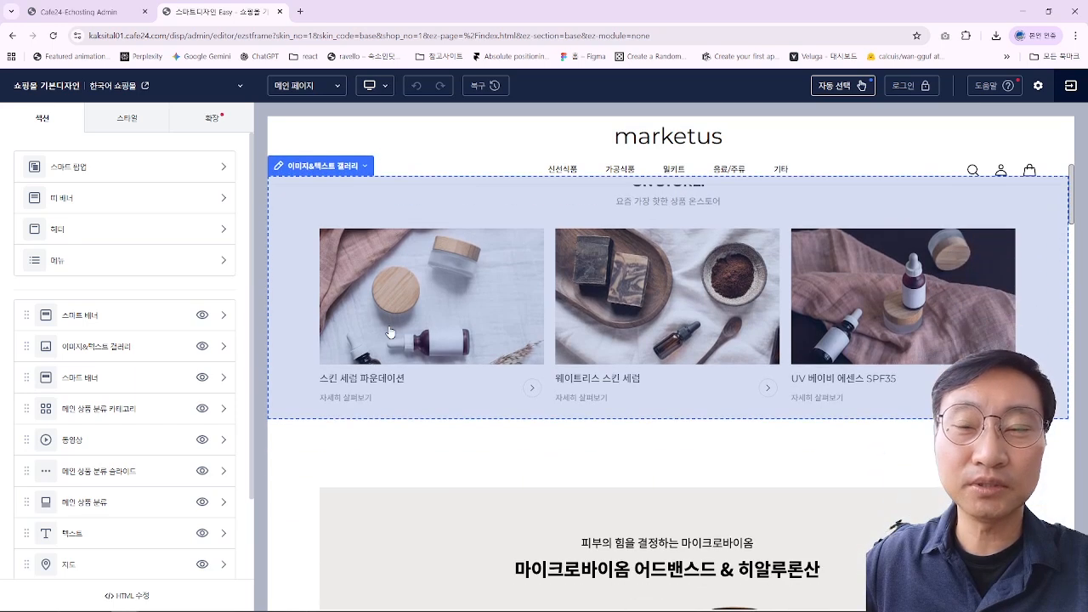
scroll(390, 331, "down", 2)
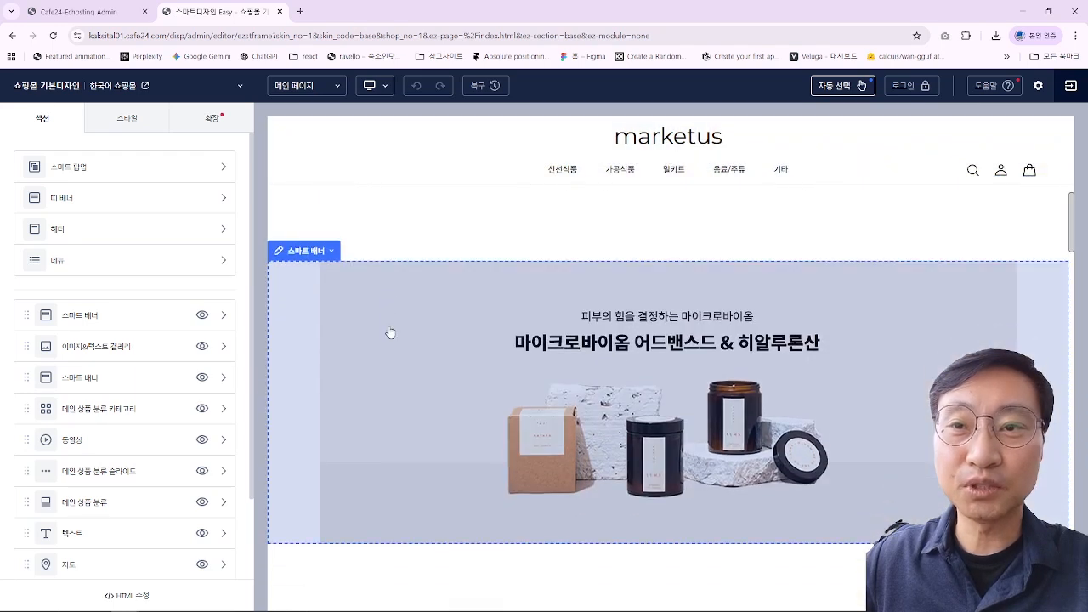
scroll(391, 332, "down", 2)
scroll(391, 332, "down", 3)
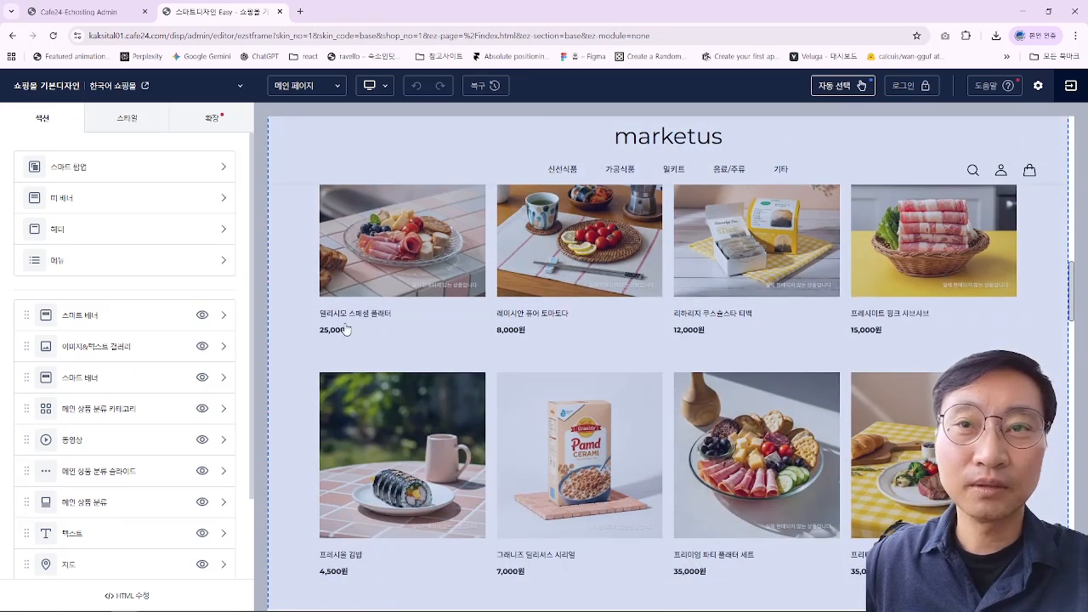
scroll(346, 329, "up", 2)
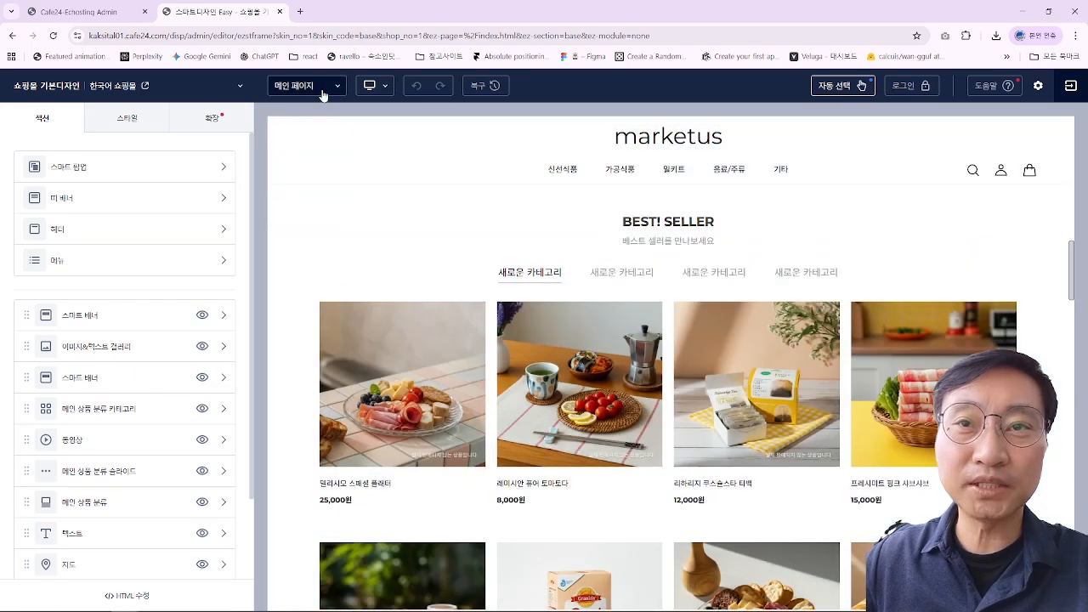
Step: Switch to the product category page (상품 분류) and examine its recommended, new and general product sections
left_click(316, 89)
left_click(306, 153)
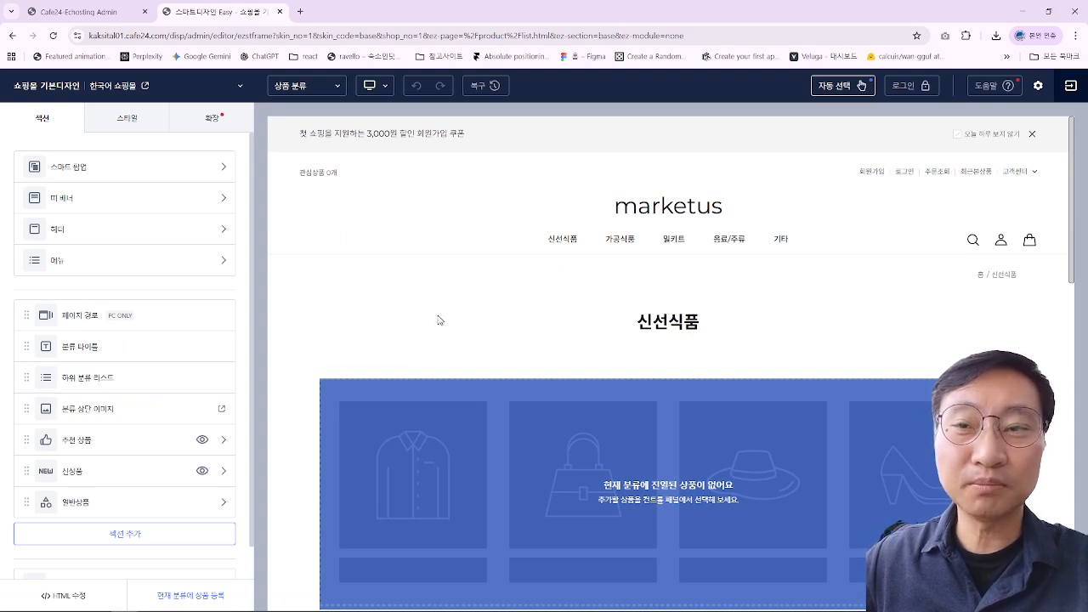
scroll(440, 320, "down", 2)
scroll(517, 326, "down", 3)
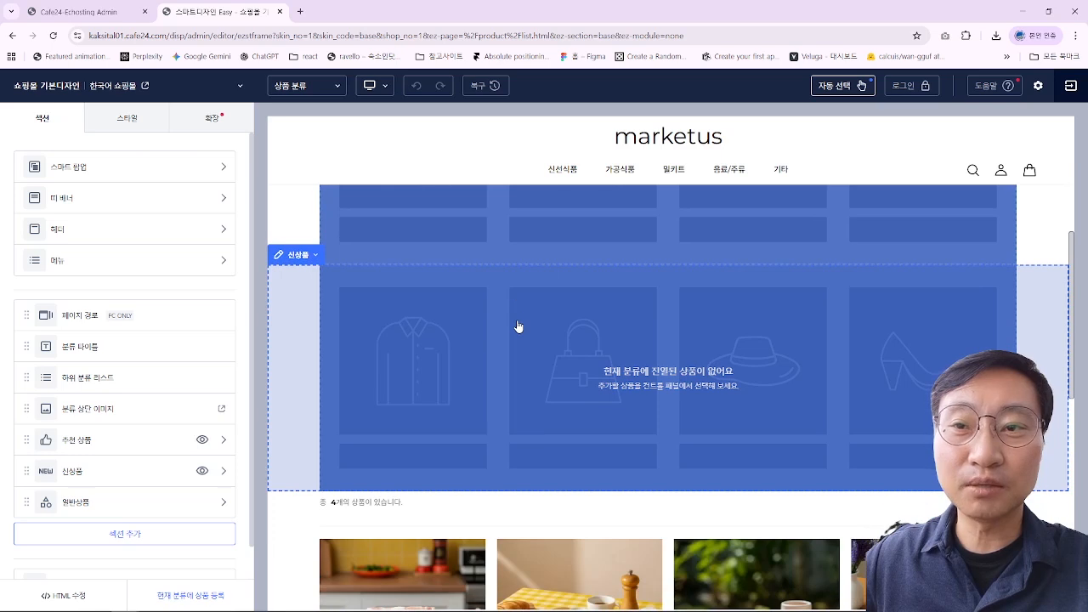
scroll(519, 327, "down", 2)
scroll(518, 327, "down", 5)
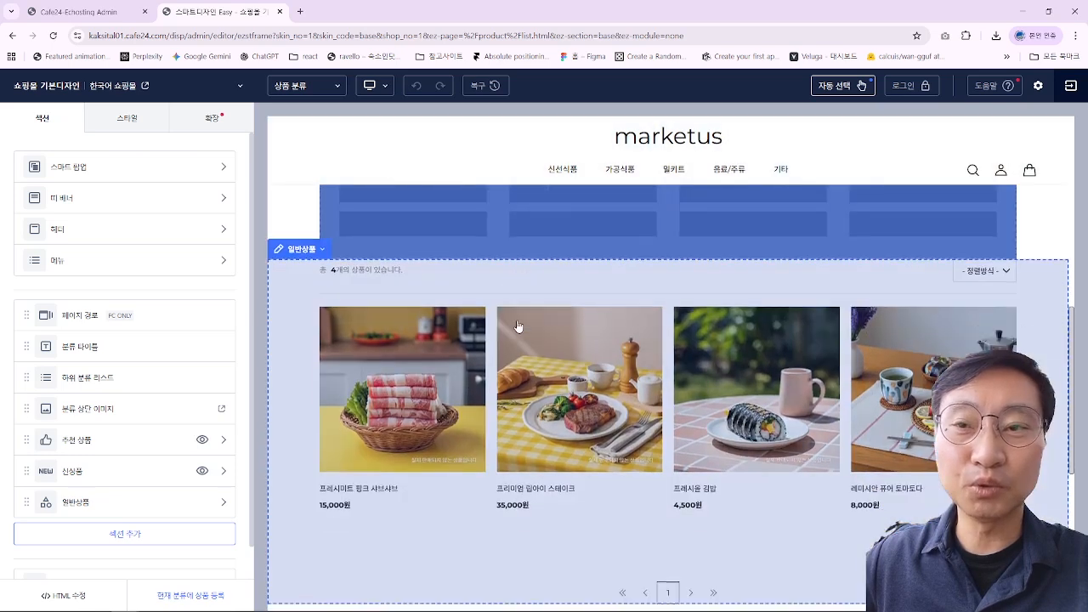
scroll(519, 327, "up", 2)
scroll(517, 327, "up", 10)
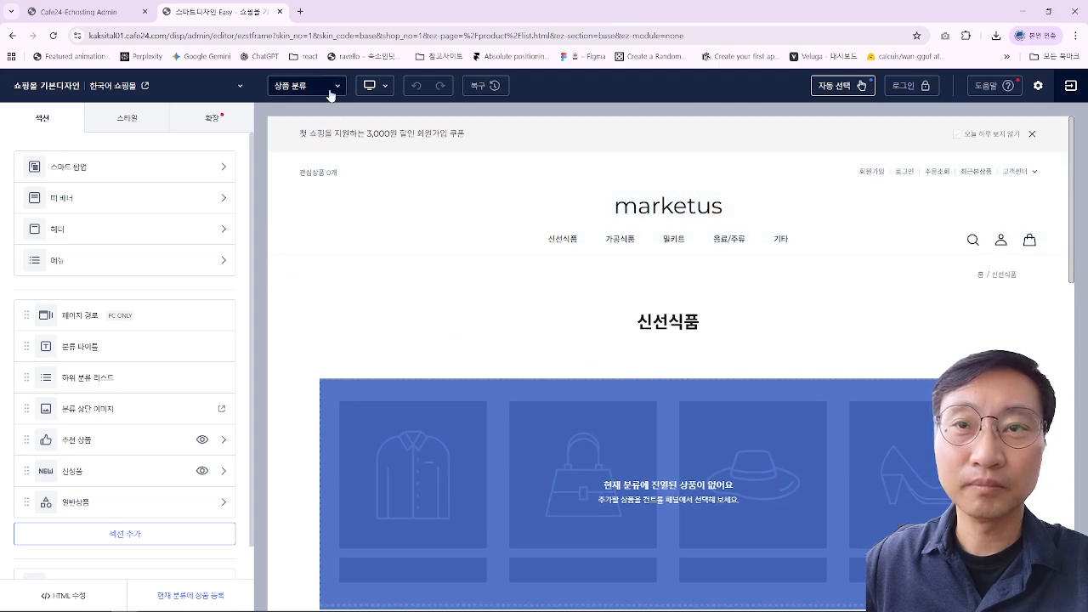
Step: Switch the design editor to the product detail page (상품 상세)
left_click(331, 95)
left_click(309, 180)
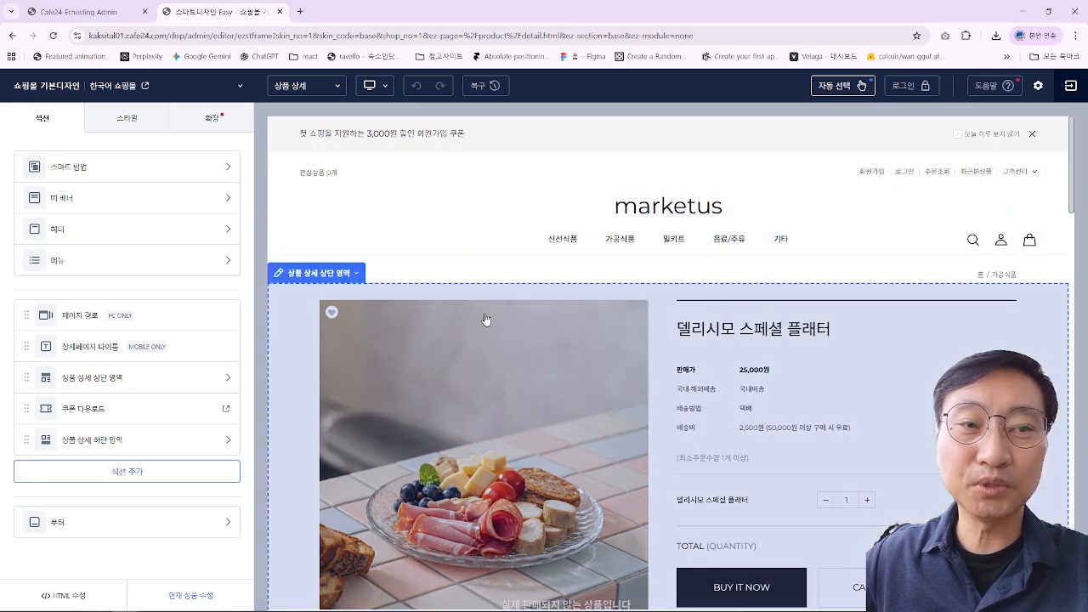
Step: Examine the product detail page's upper area, detail tabs, review section and payment, delivery and exchange information
scroll(518, 312, "down", 10)
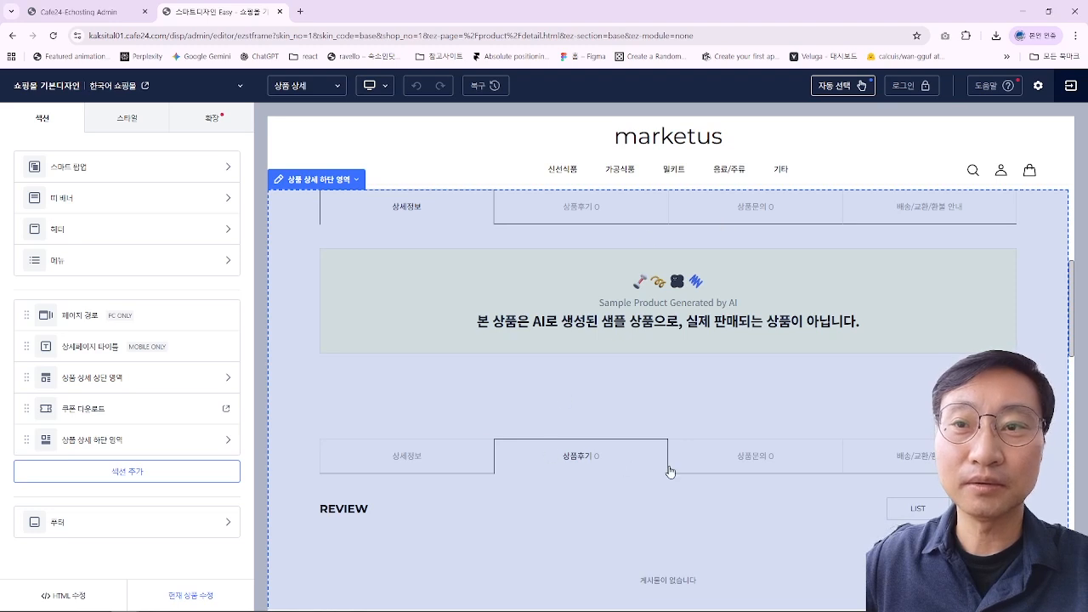
scroll(670, 472, "down", 4)
scroll(670, 472, "down", 3)
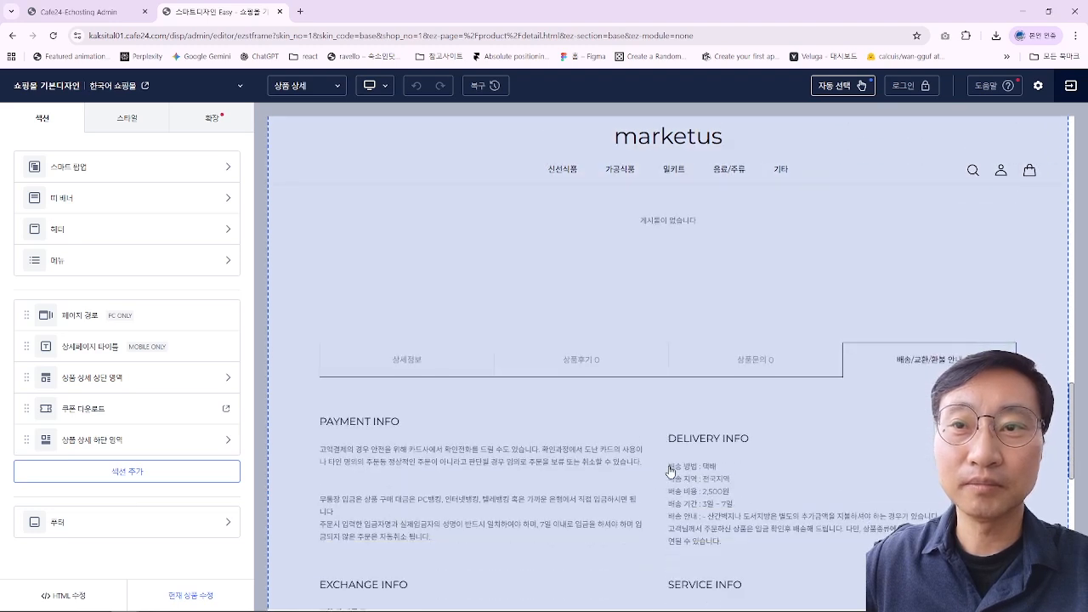
scroll(670, 472, "down", 1)
scroll(671, 472, "down", 3)
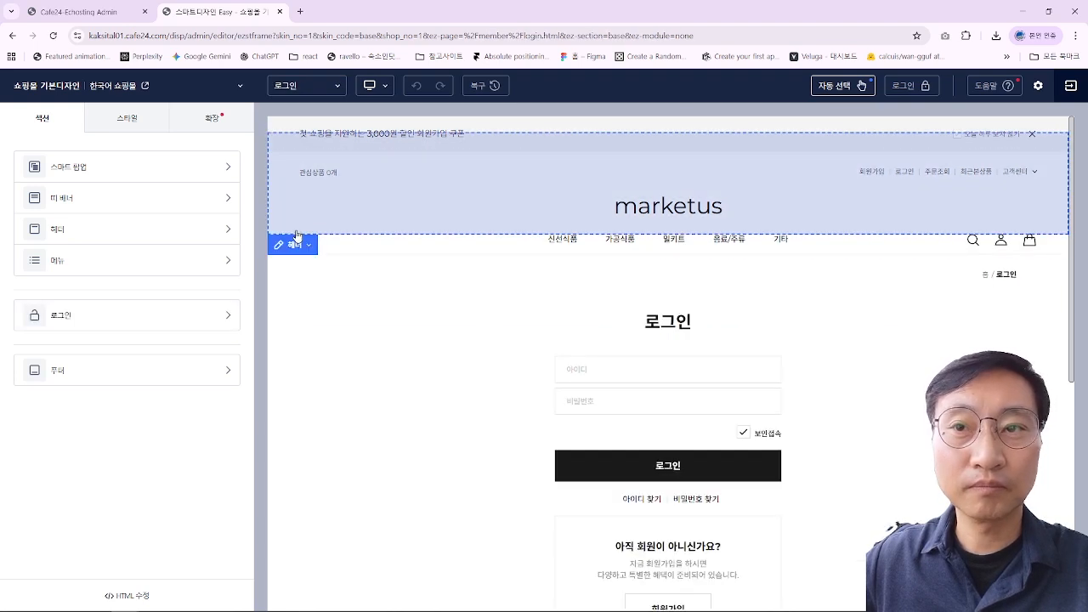
Step: Look through the header's edit options on the login page (로그인) and examine the login form and sign-up prompt
left_click(297, 238)
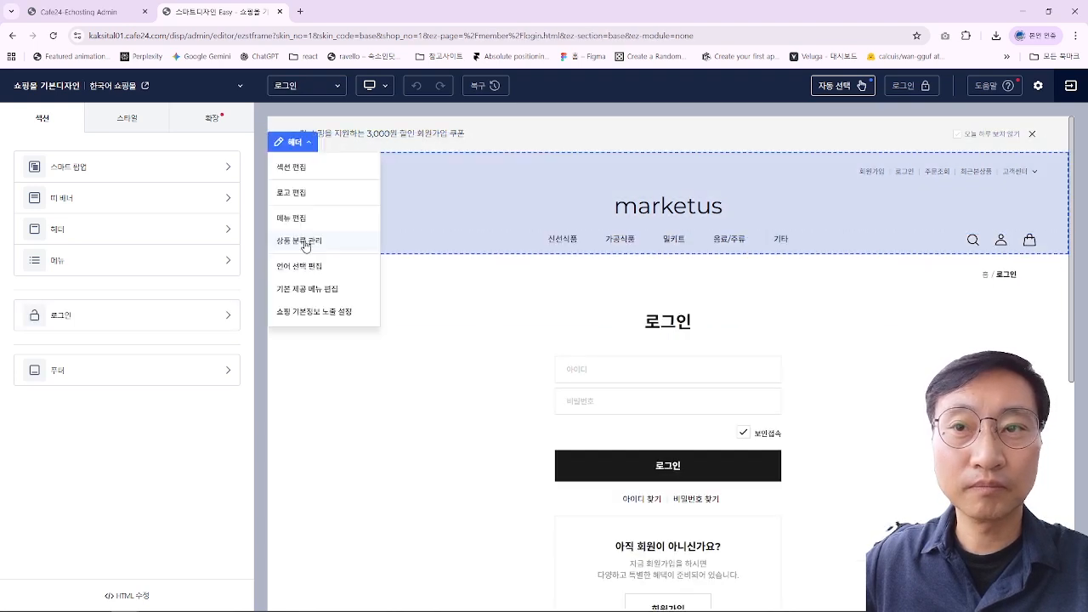
left_click(348, 316)
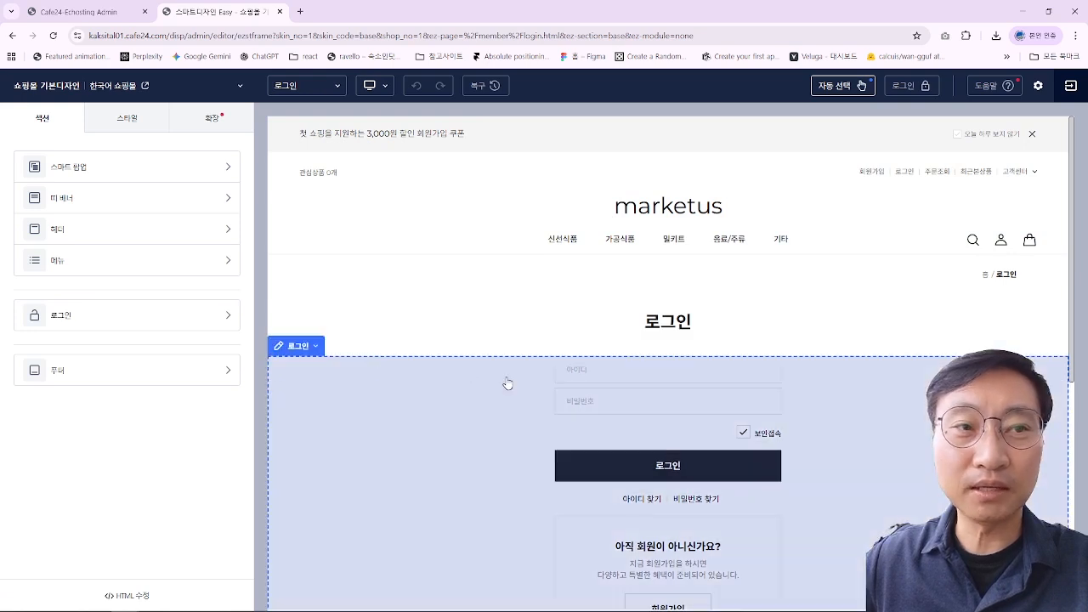
scroll(503, 382, "down", 3)
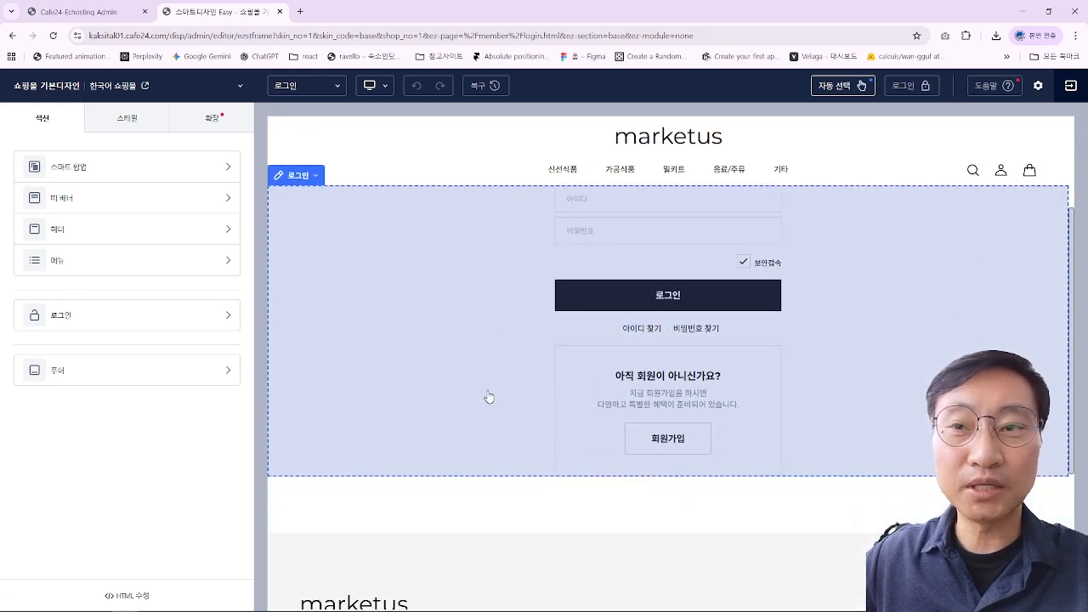
scroll(554, 377, "down", 3)
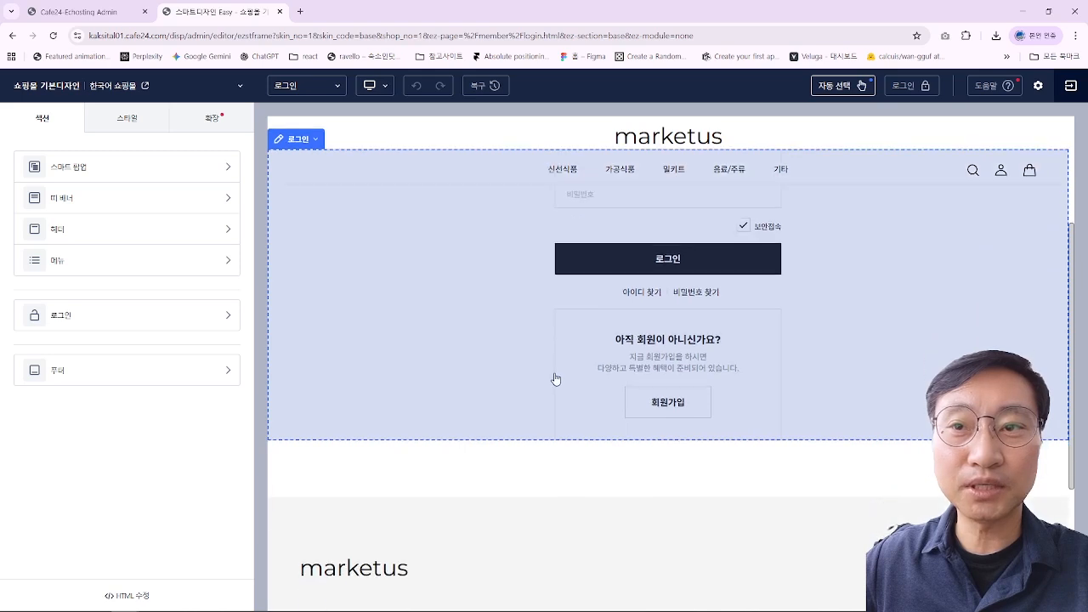
scroll(554, 377, "up", 4)
scroll(556, 379, "up", 2)
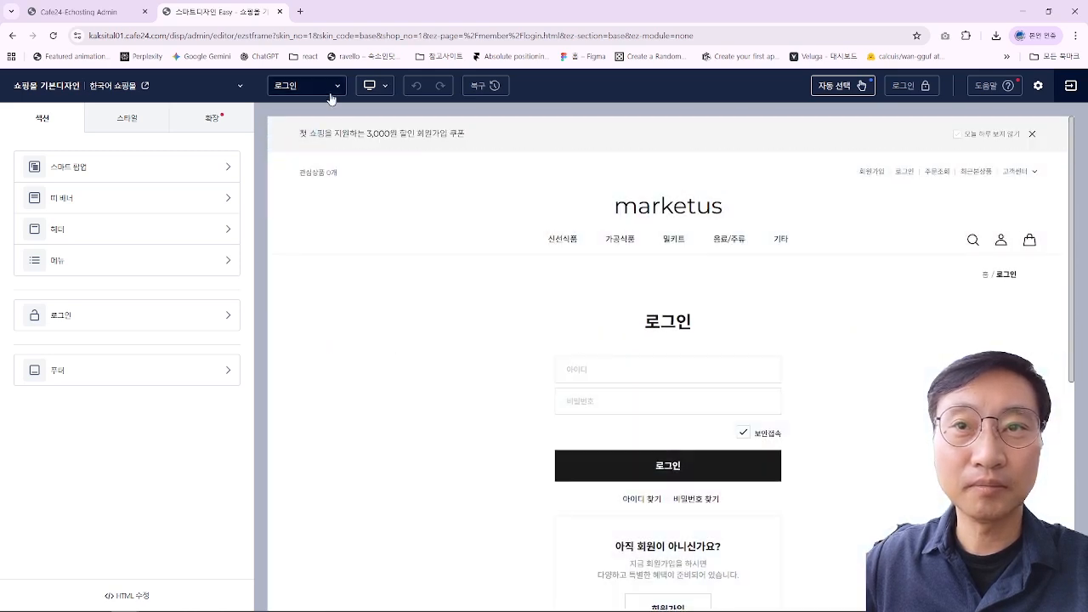
Step: Switch to the sign-up page (회원가입) and examine its membership form fields
left_click(331, 90)
left_click(296, 200)
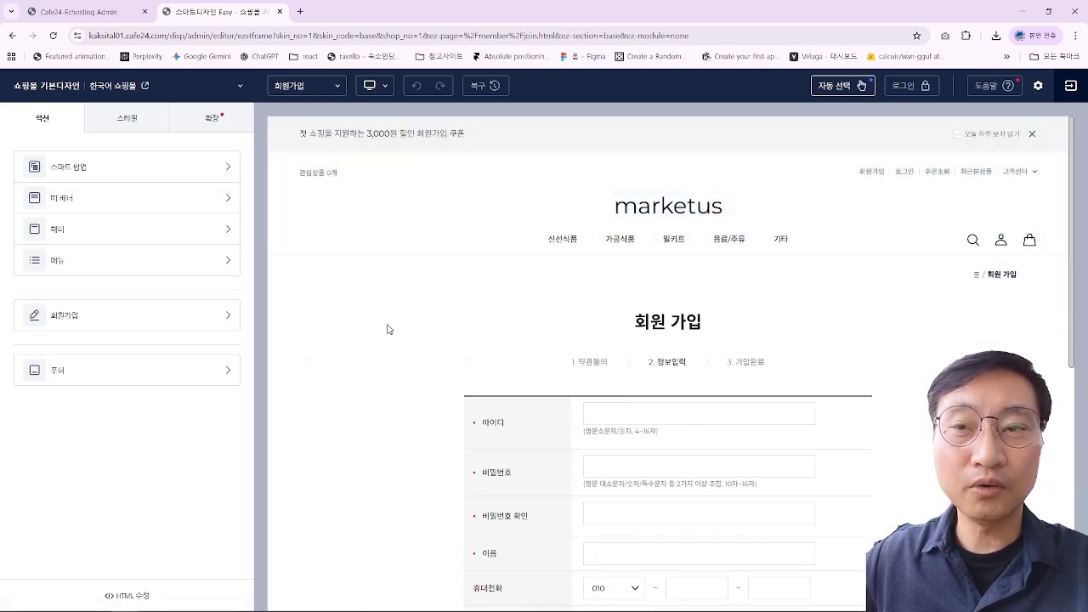
scroll(387, 324, "down", 1)
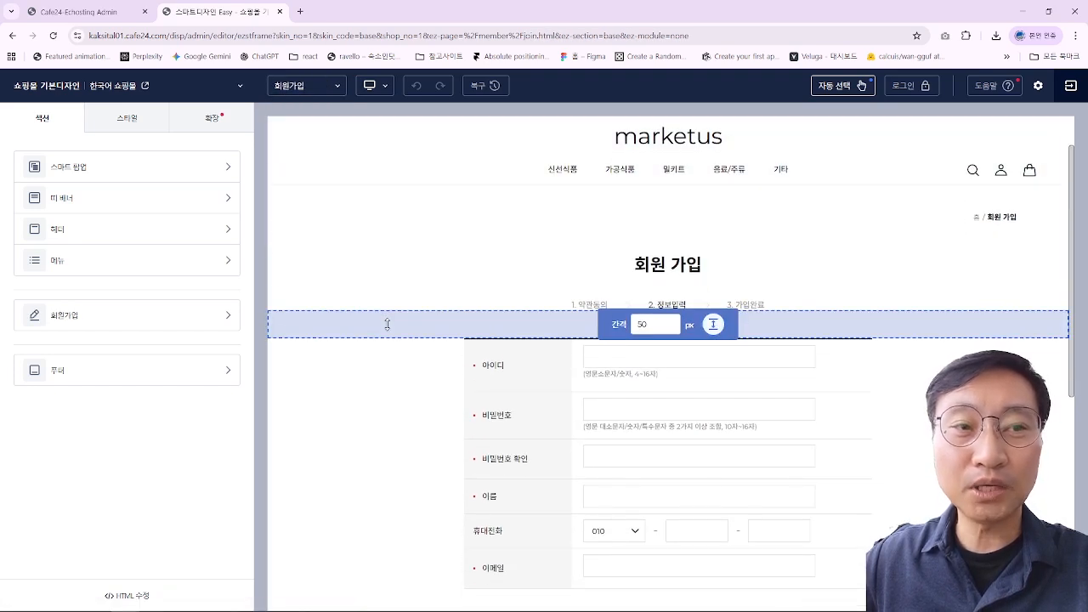
scroll(387, 324, "down", 1)
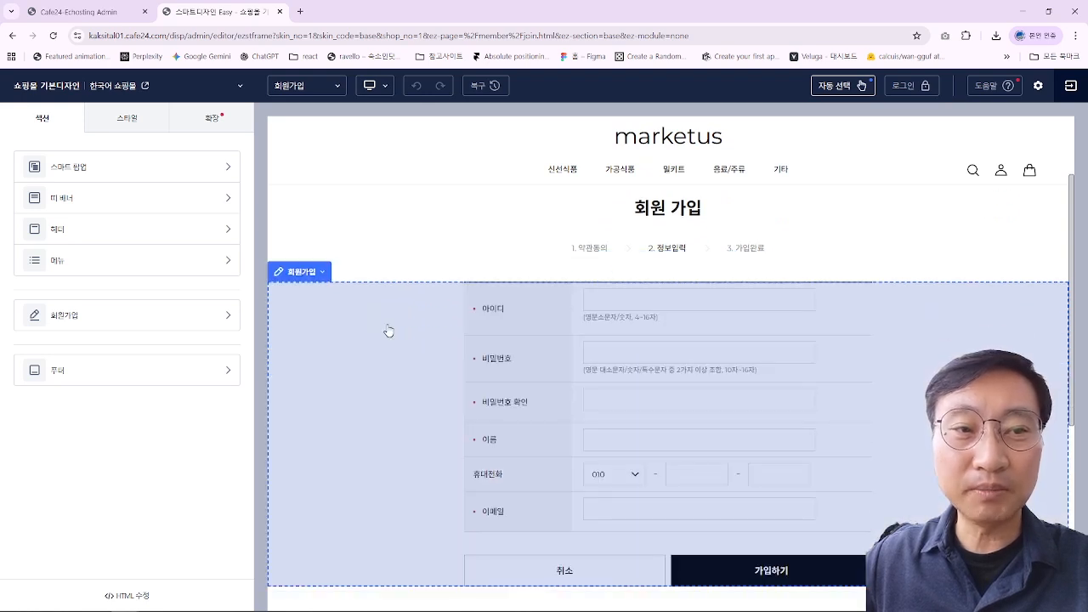
scroll(389, 331, "down", 1)
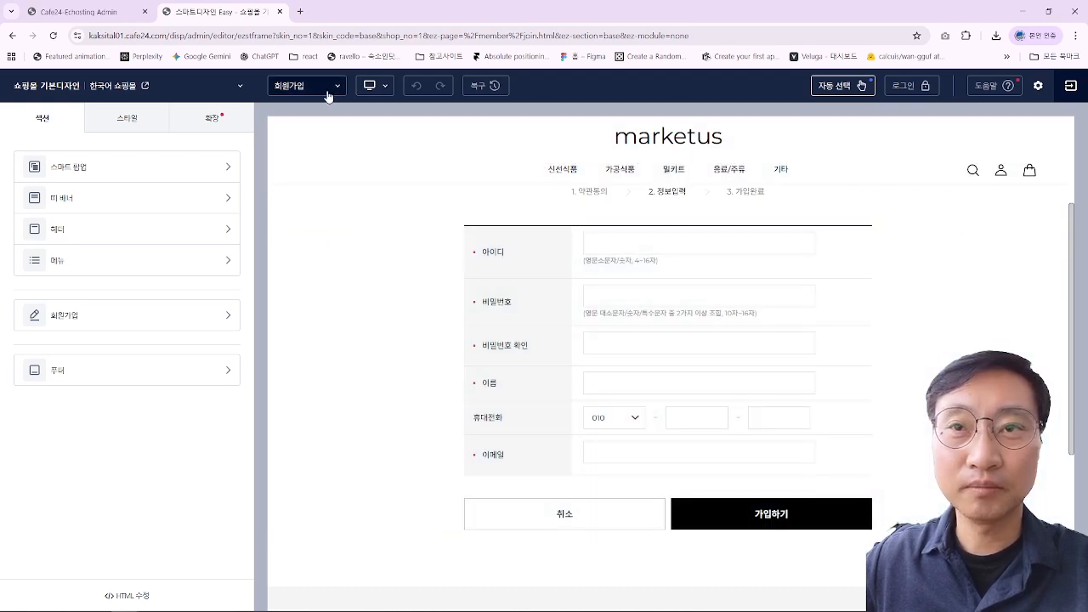
Step: Switch to the my page (마이 페이지) and examine its shopping summary and order status areas
left_click(329, 88)
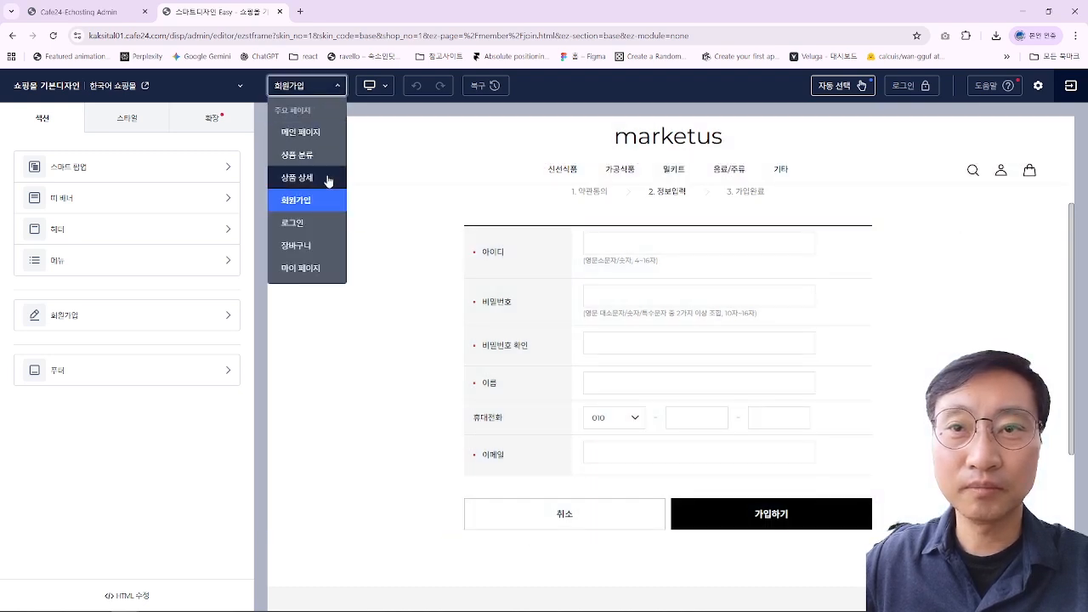
left_click(312, 269)
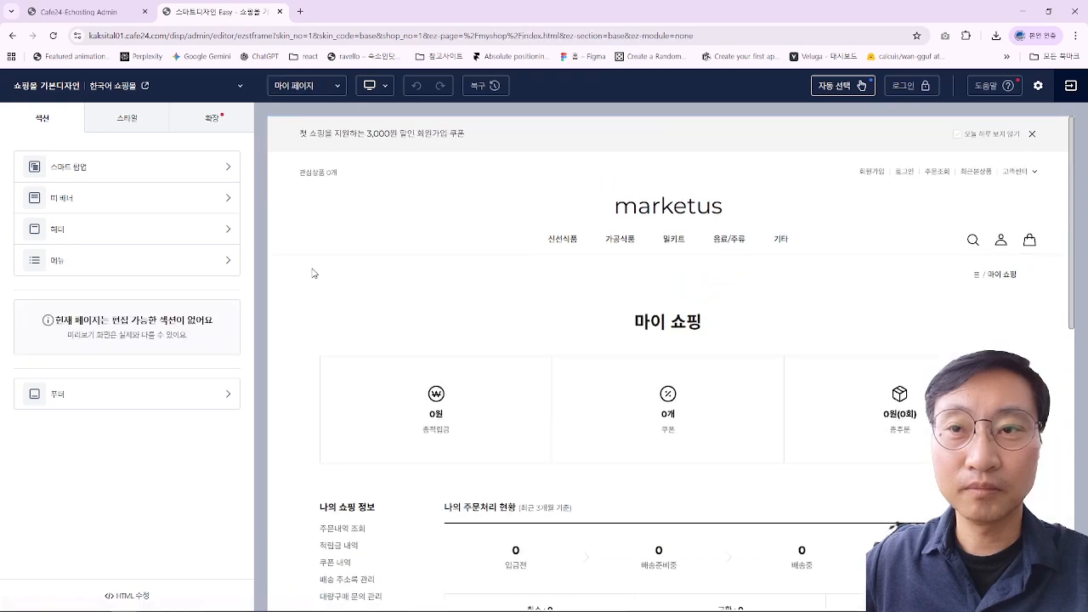
scroll(313, 273, "down", 2)
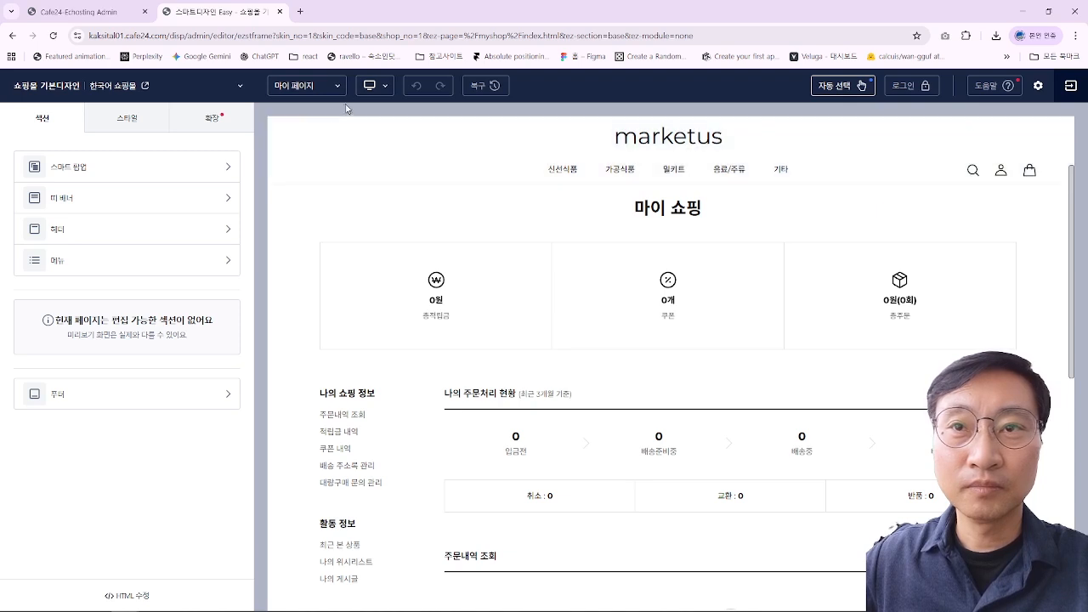
Step: Preview the my page in the PC, mobile (모바일) and full (전체 보기) views, ending in the PC view
left_click(375, 86)
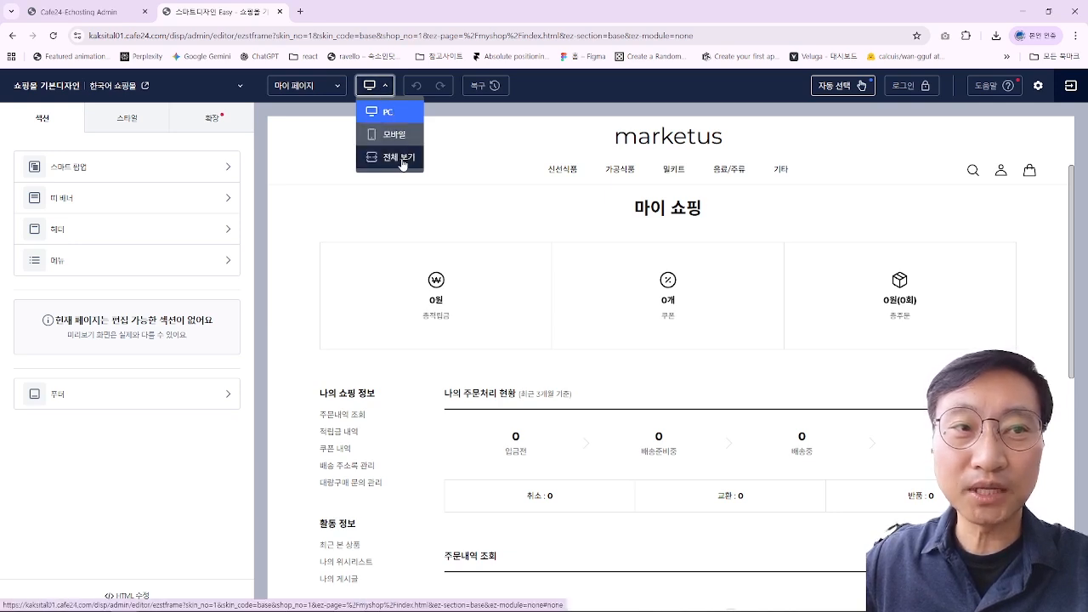
left_click(391, 118)
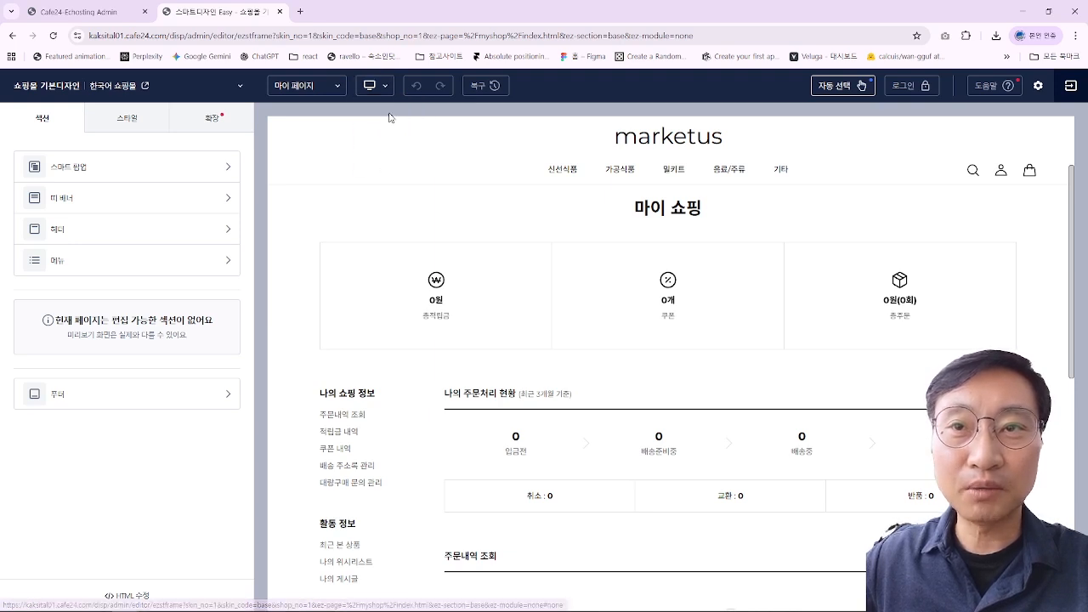
left_click(384, 87)
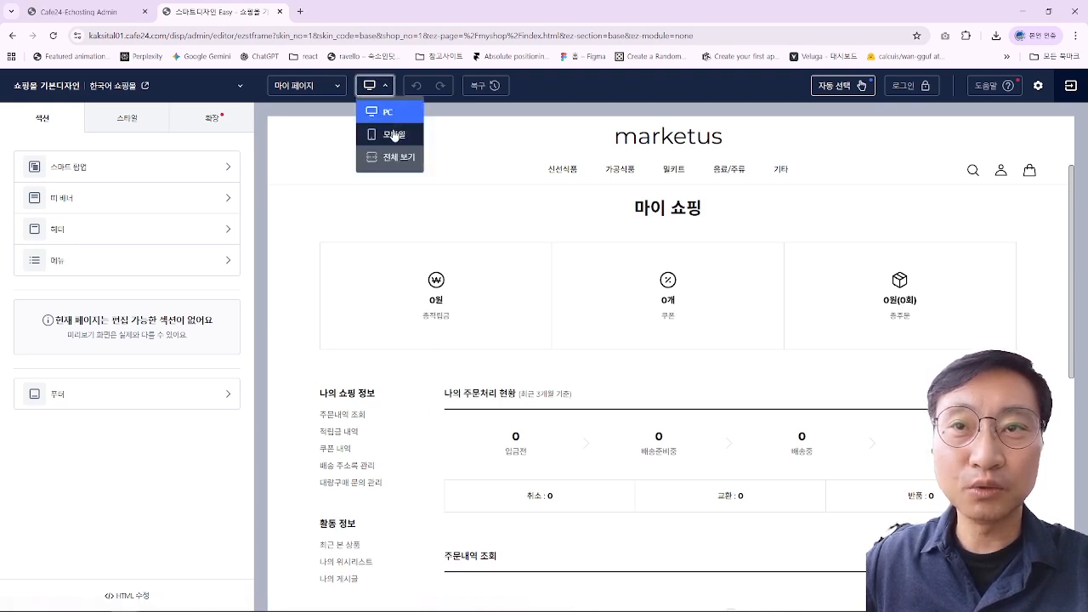
left_click(393, 135)
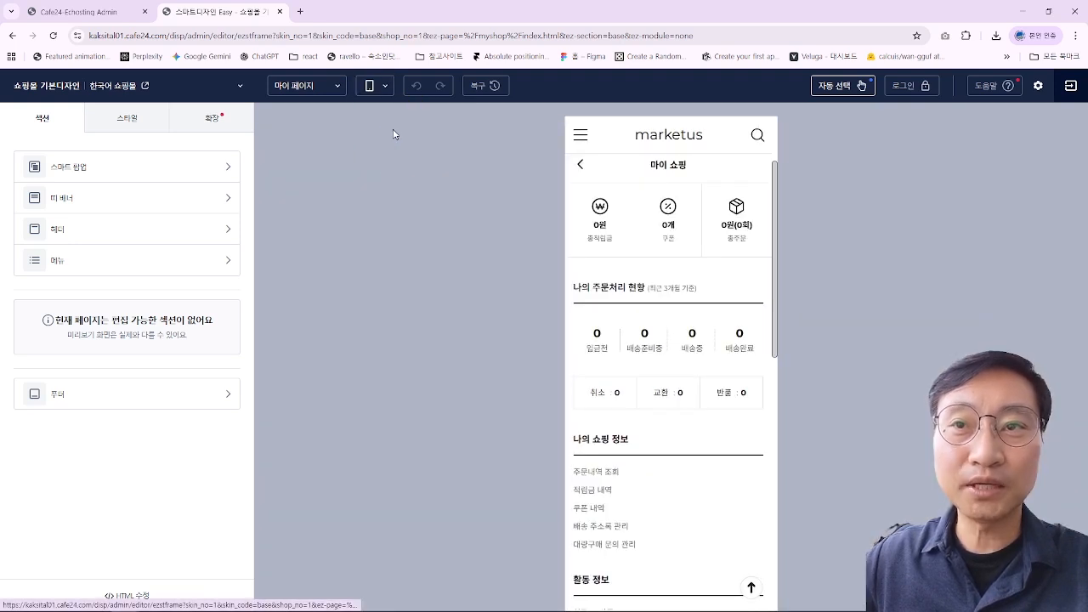
left_click(383, 89)
left_click(389, 155)
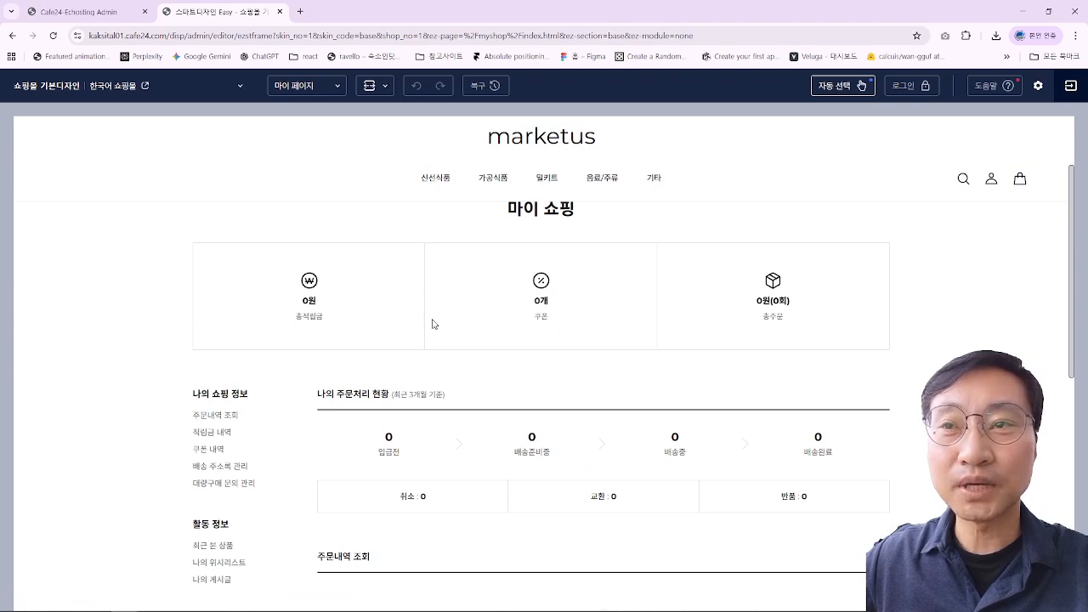
left_click(371, 86)
left_click(384, 111)
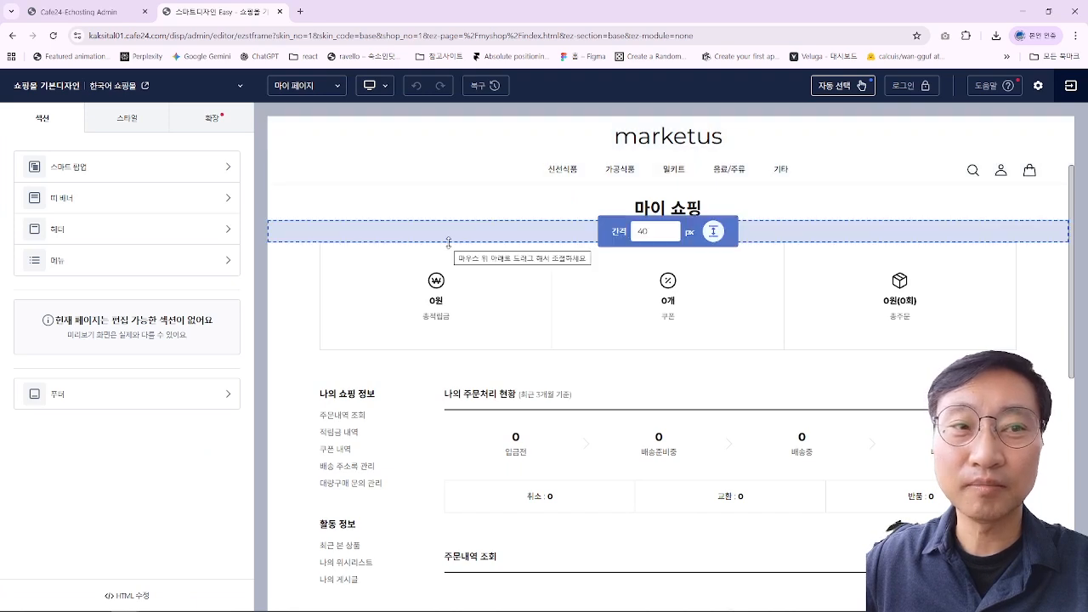
left_click(369, 86)
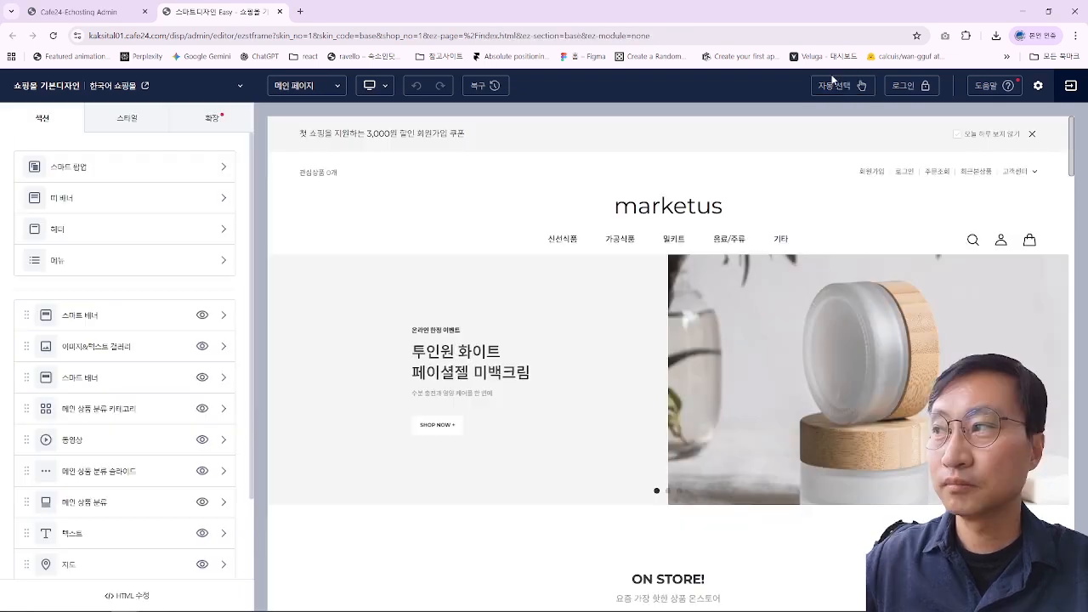
Step: Turn on automatic selection (자동 선택) and open the header's settings from the main page preview
left_click(837, 90)
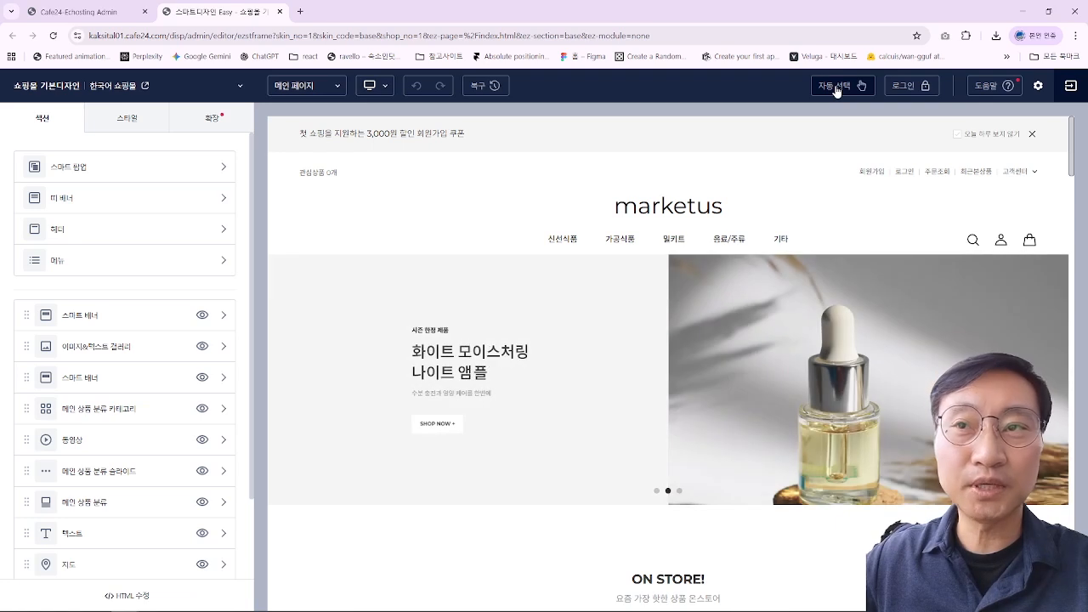
left_click(837, 90)
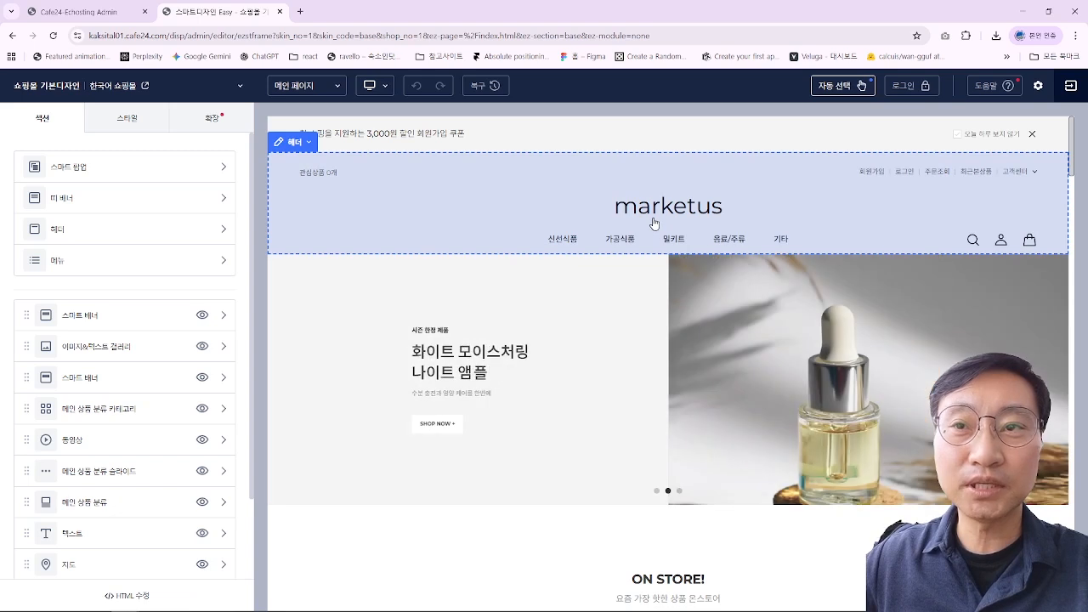
left_click(654, 223)
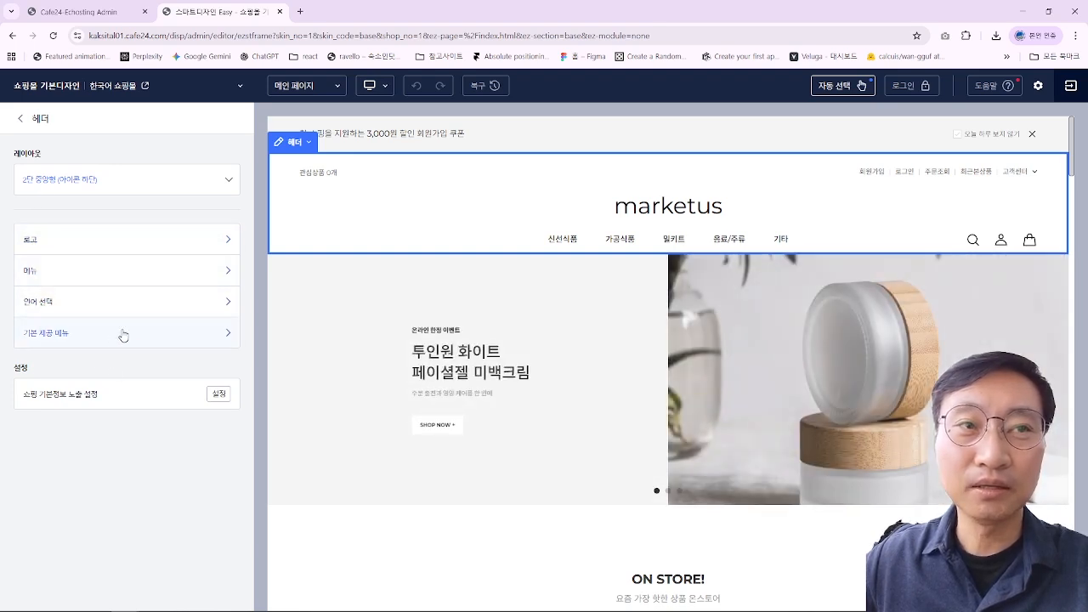
Step: Turn off automatic selection and open the first smart banner (스마트 배너) from the section list instead
left_click(836, 90)
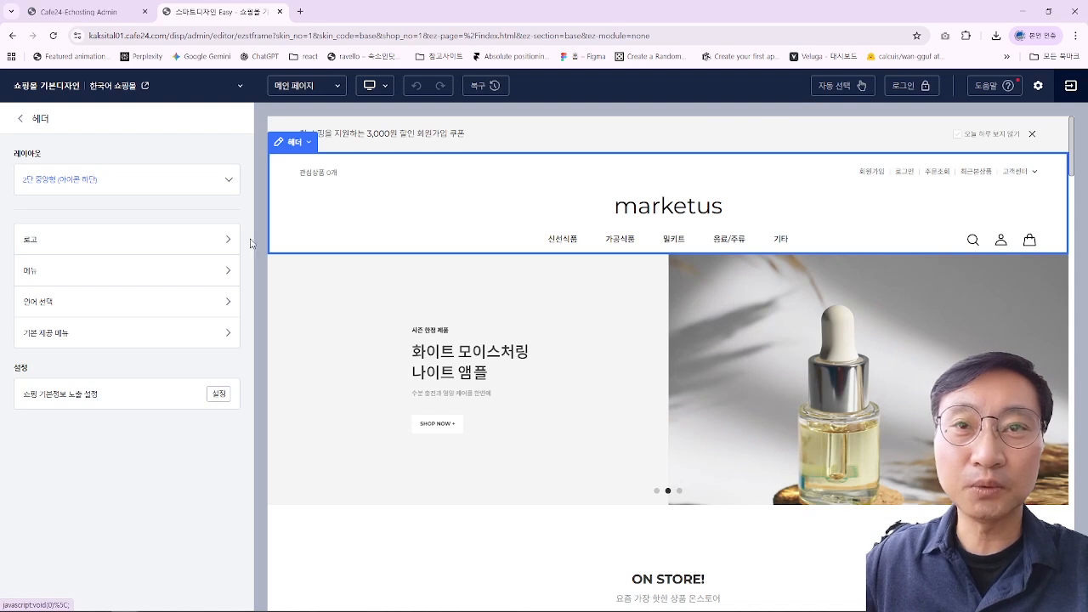
left_click(21, 119)
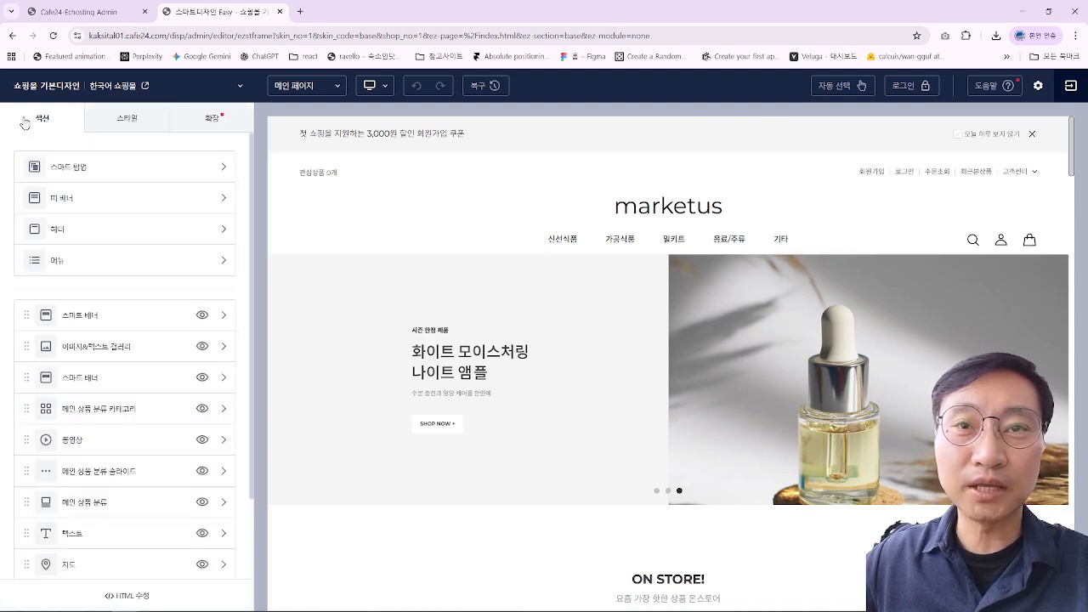
left_click(107, 315)
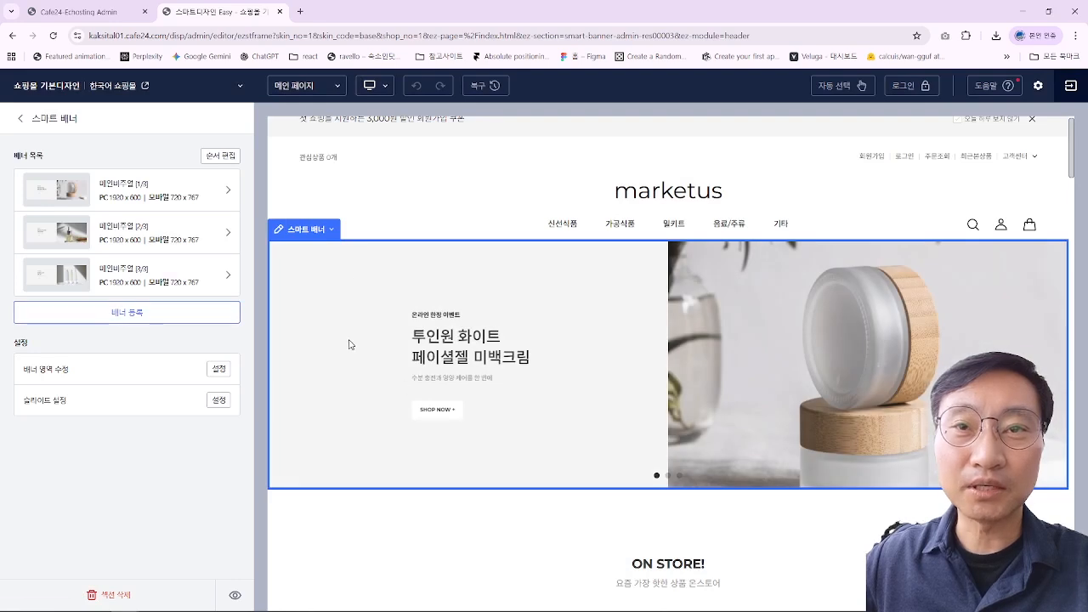
Step: Use automatic selection to open the header and the smart banner settings from the preview, and switch it off again
left_click(850, 90)
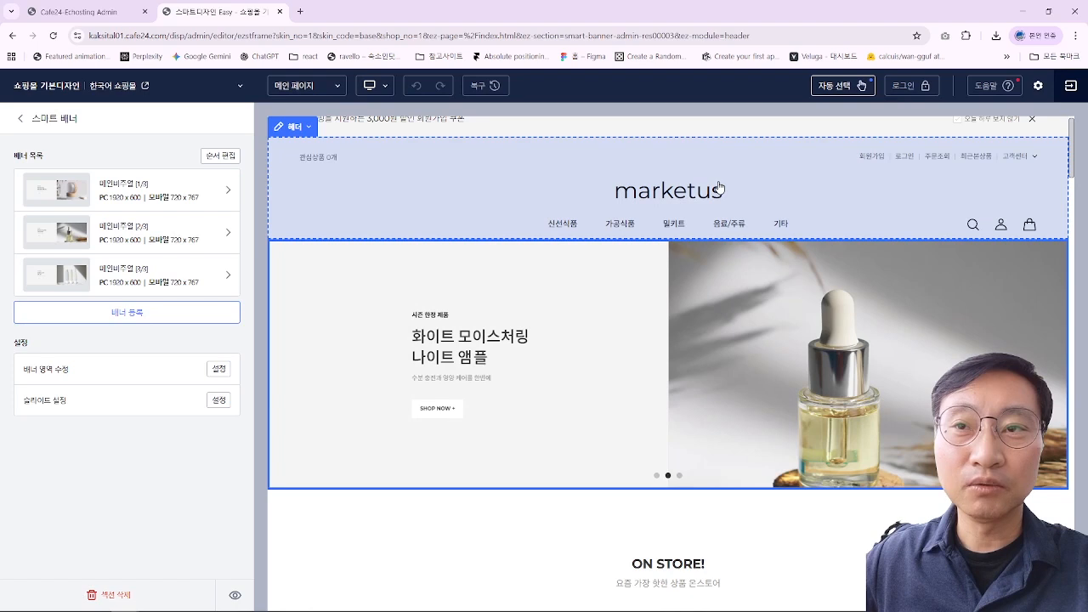
left_click(719, 187)
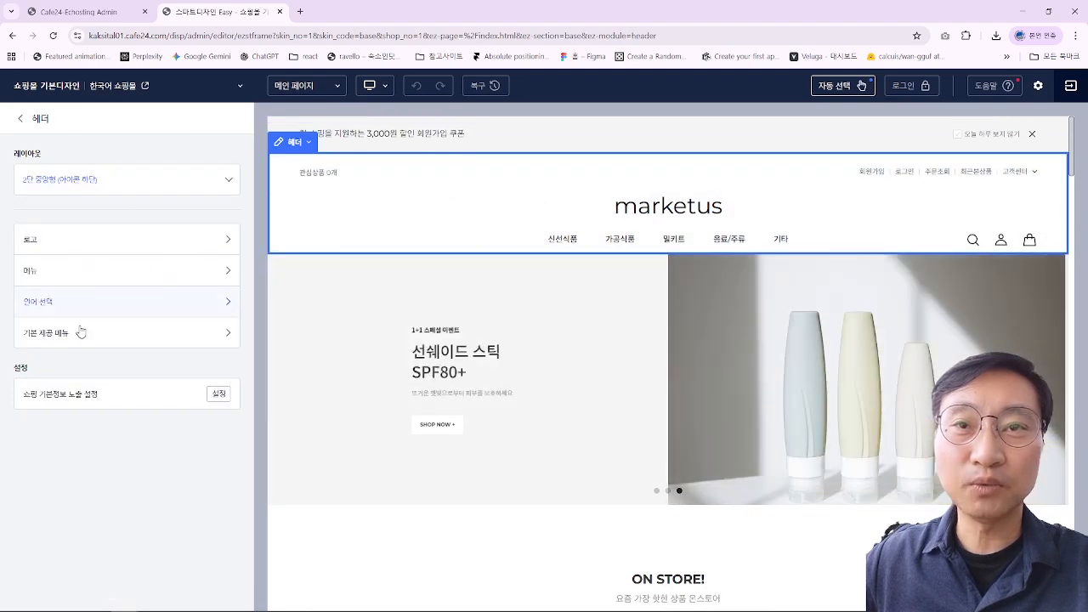
left_click(408, 340)
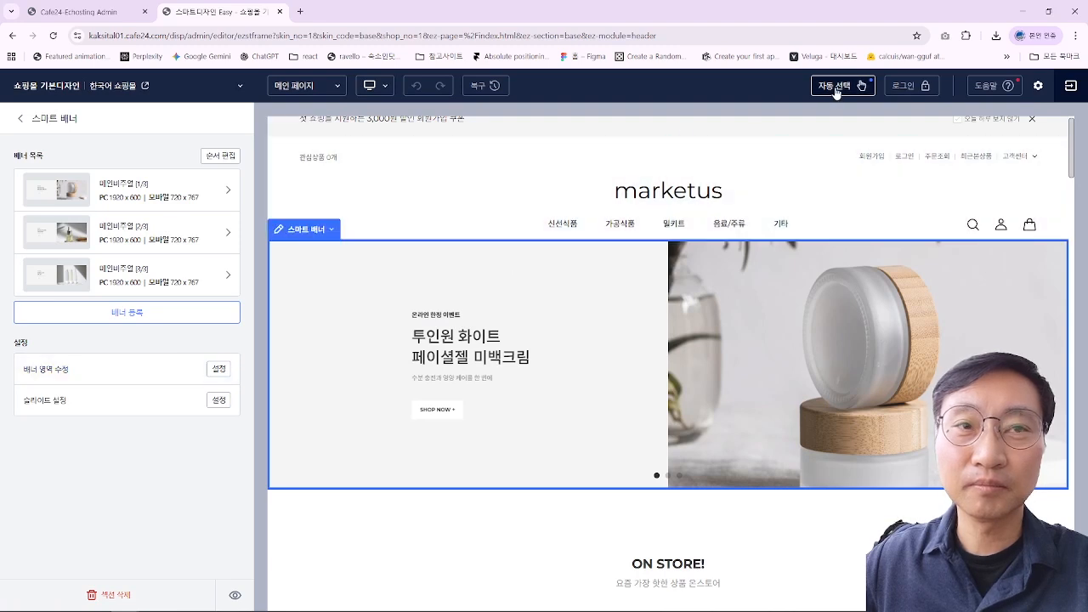
left_click(835, 89)
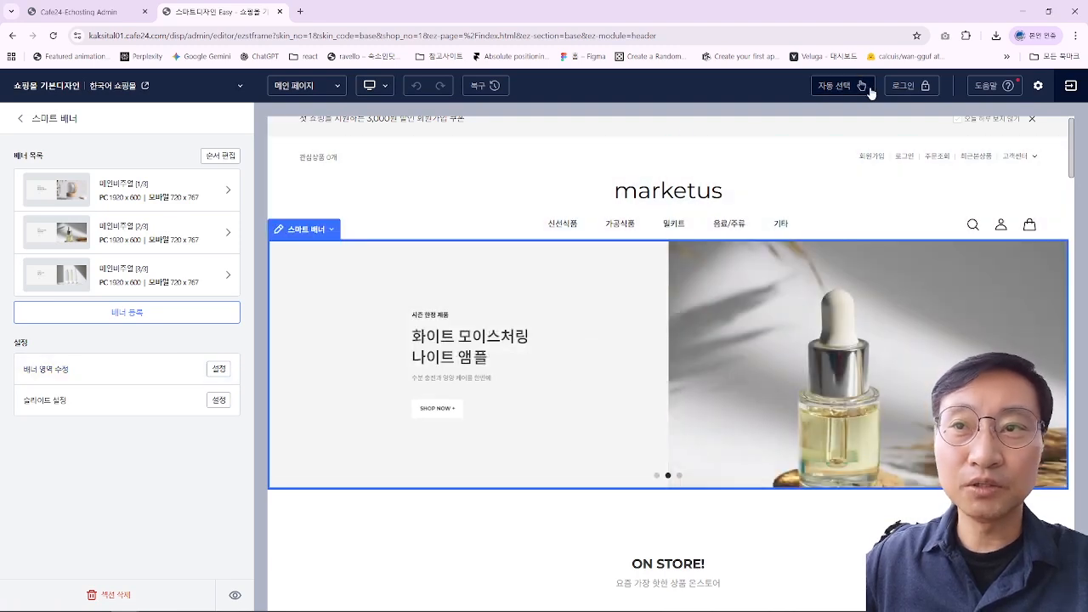
Step: Preview the main page in the logged-in state (로그인), restore the logged-out view and return to the section list
left_click(907, 89)
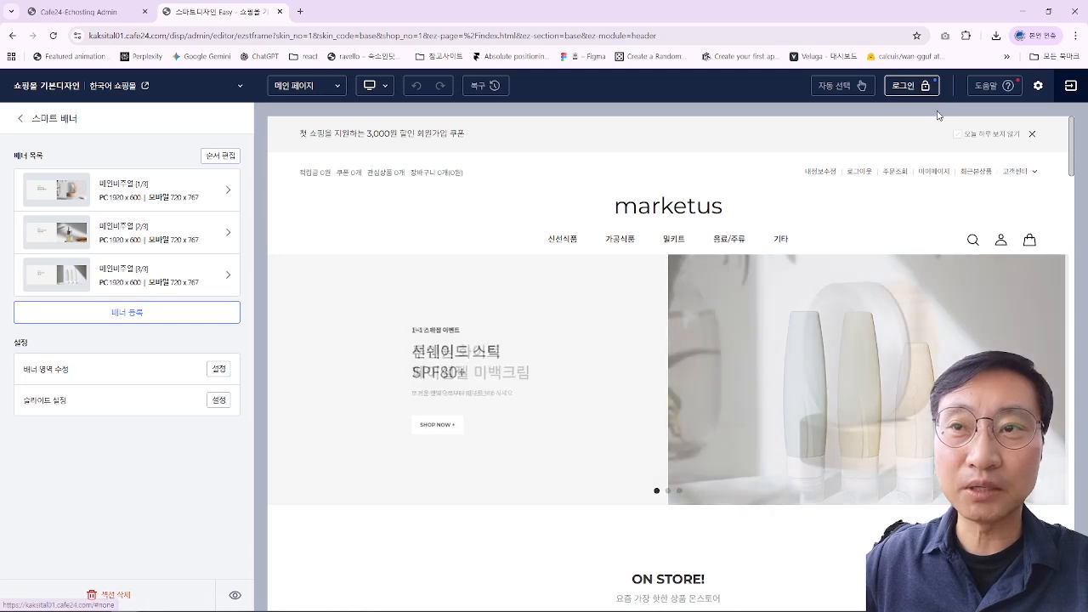
left_click(907, 87)
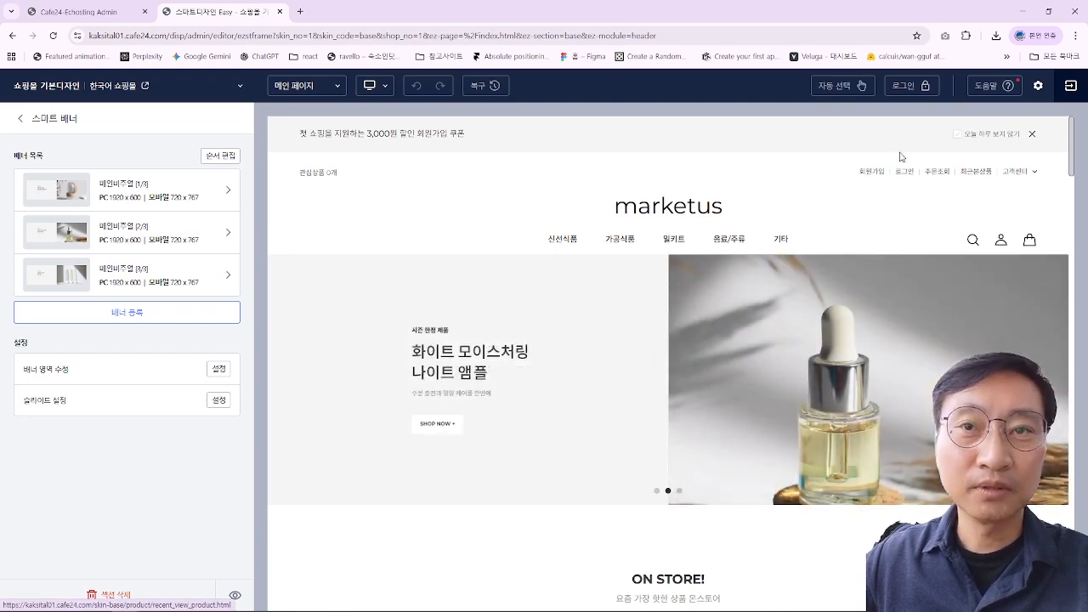
left_click(21, 120)
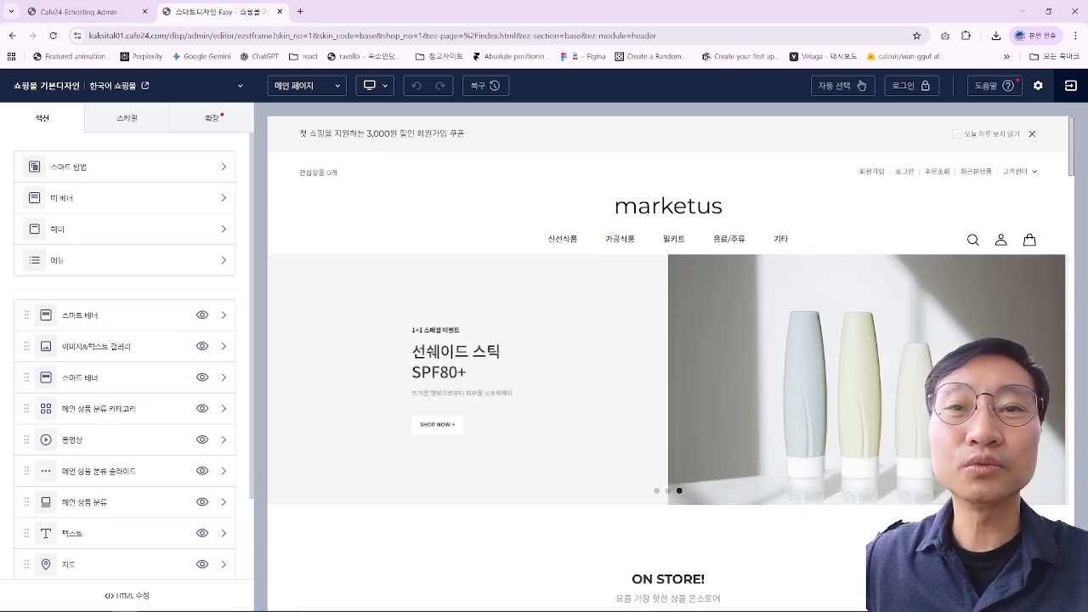
Step: Open the list of sections that can be added (섹션 추가), dismiss the new-app notice and close the list without adding one
scroll(391, 371, "down", 1)
scroll(119, 379, "down", 2)
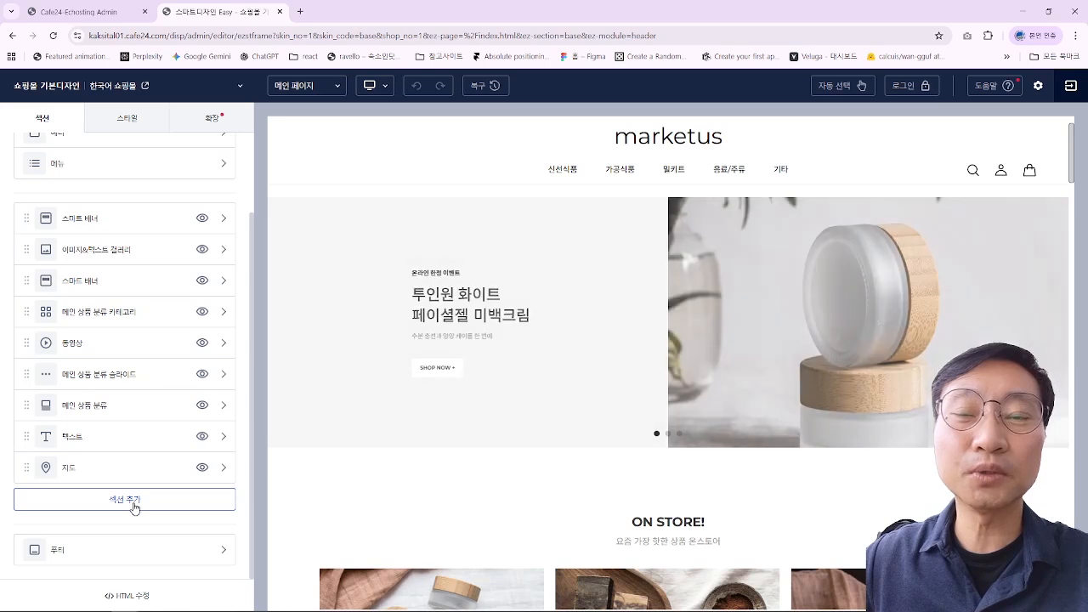
left_click(135, 502)
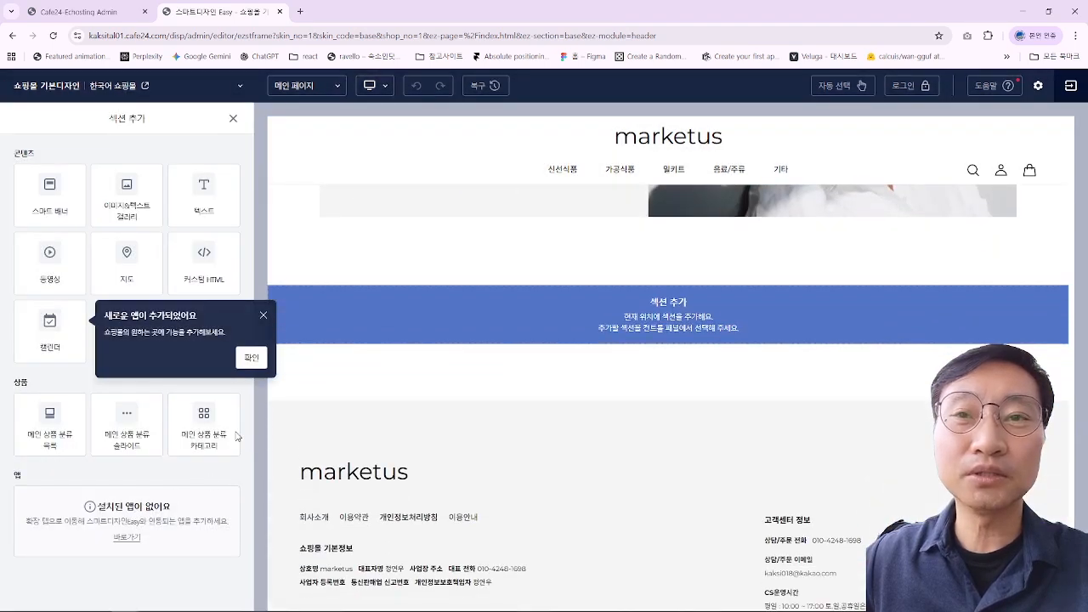
left_click(263, 318)
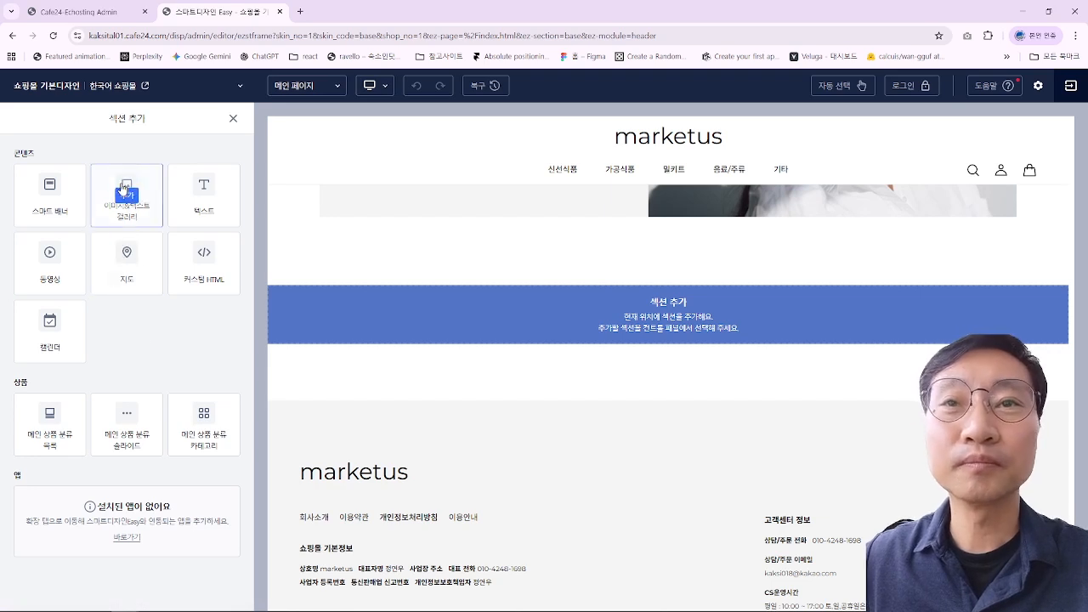
left_click(235, 120)
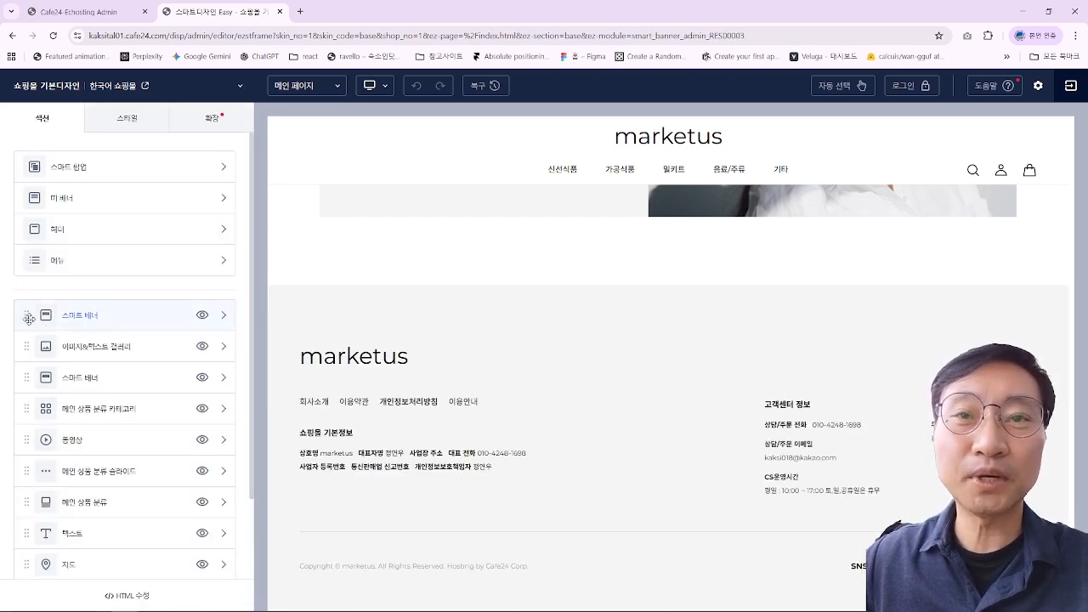
Step: Move the first smart banner (스마트 배너) below the image and text gallery, and further down below the video (동영상) section
left_click_drag(28, 315, 29, 351)
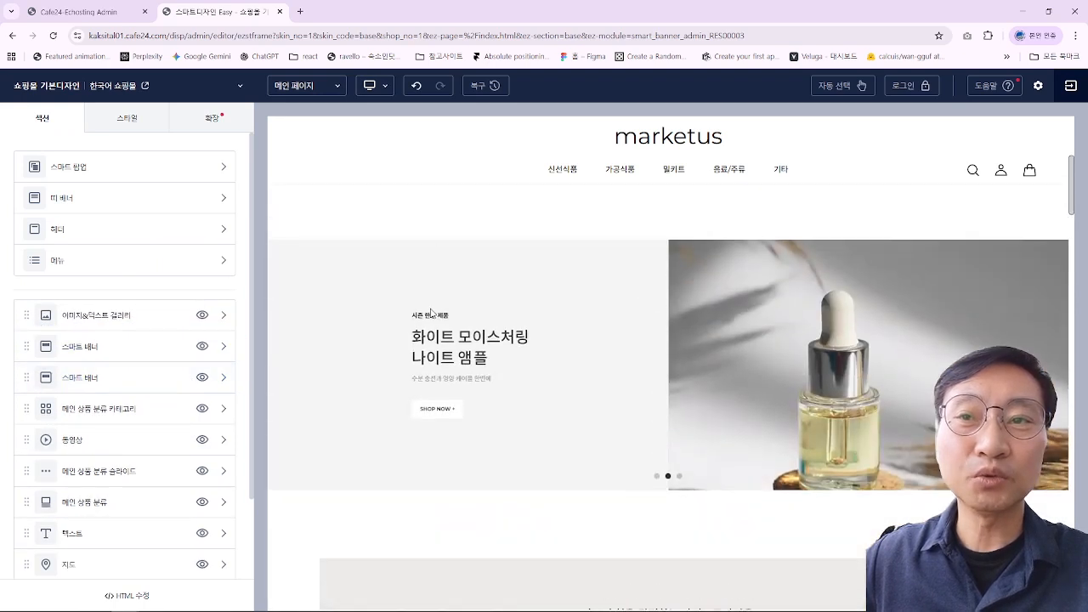
scroll(433, 360, "down", 3)
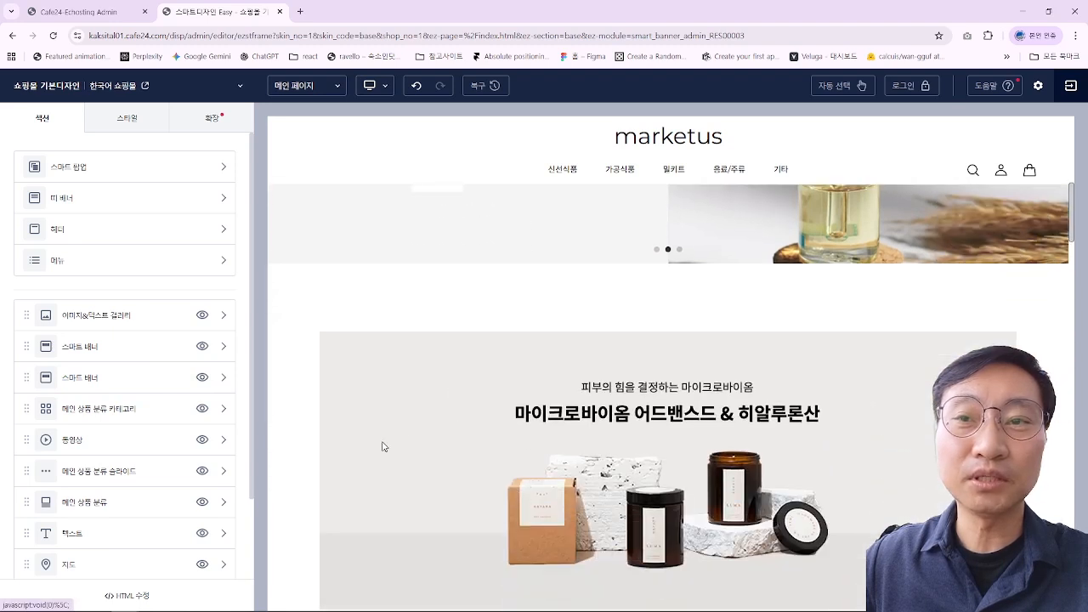
scroll(423, 434, "down", 2)
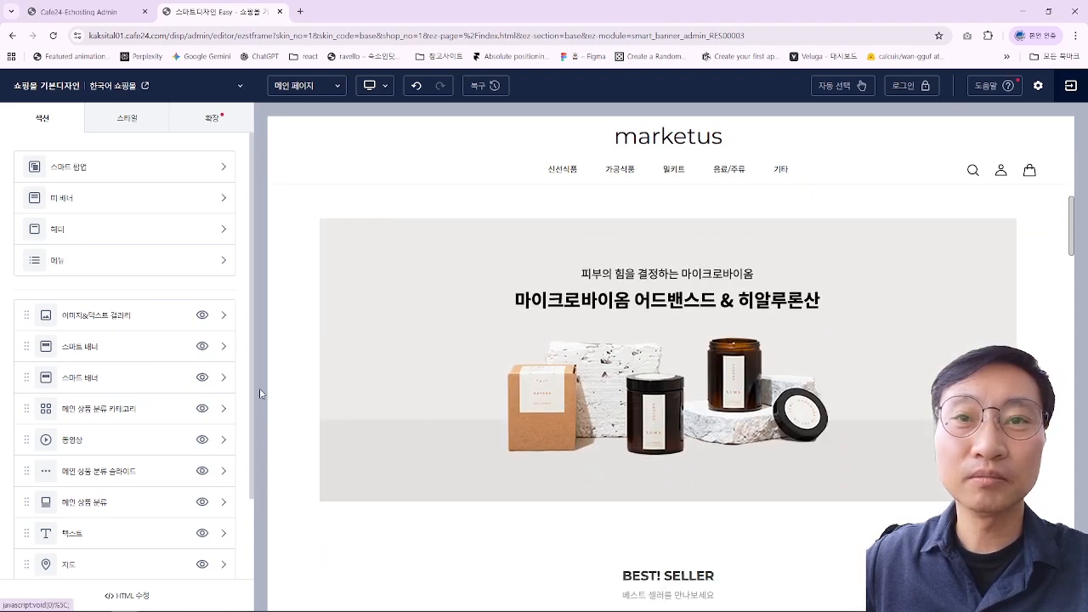
left_click_drag(24, 346, 28, 439)
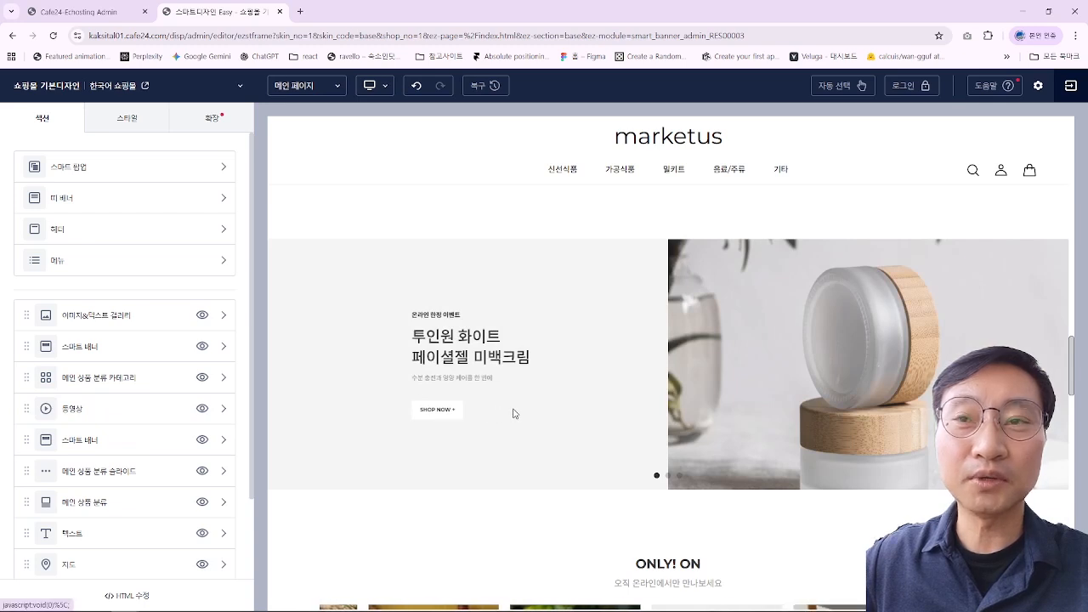
scroll(512, 413, "up", 10)
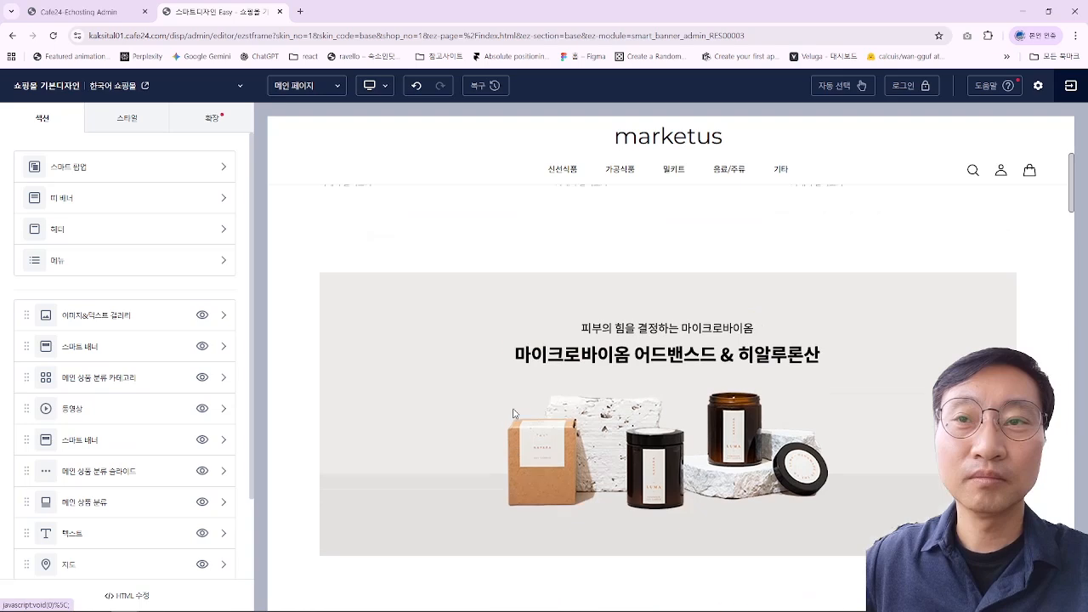
scroll(512, 414, "up", 5)
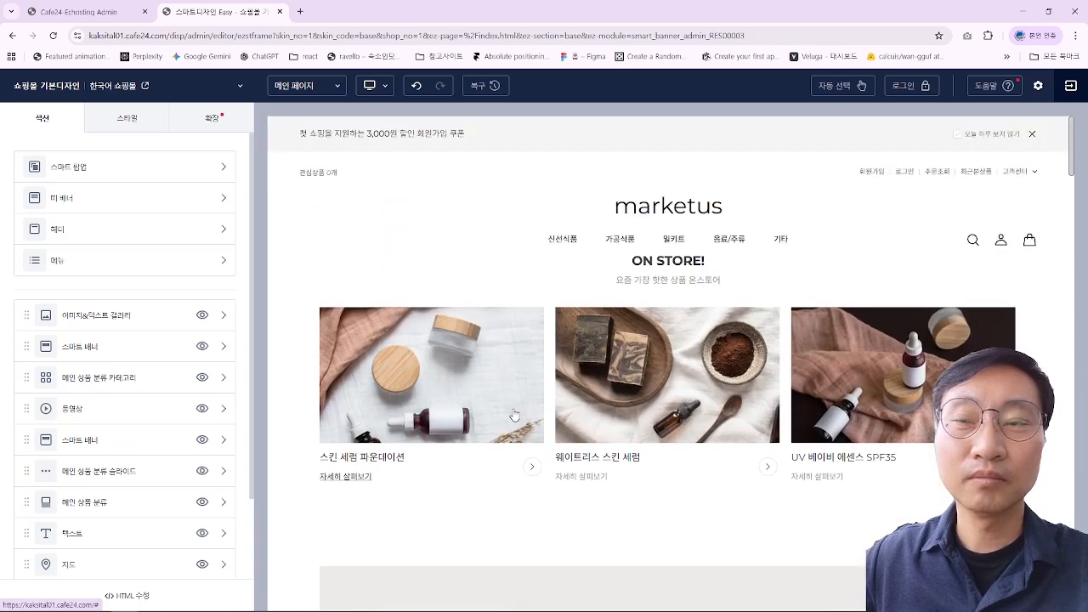
scroll(513, 413, "down", 3)
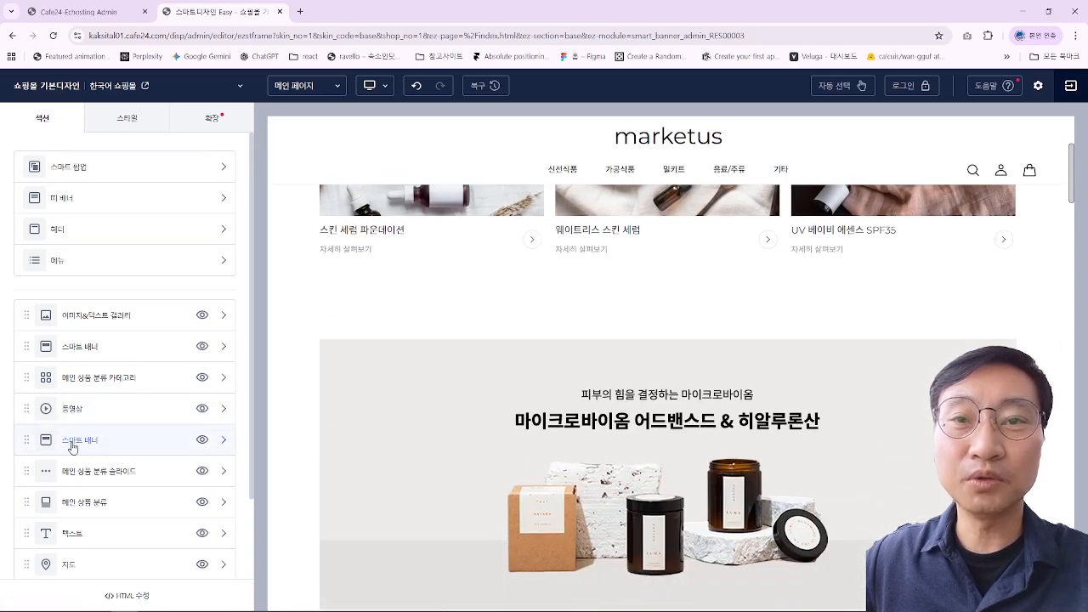
Step: Move the video (동영상) section above the image and text gallery and delete it from the main page
left_click_drag(26, 418, 27, 316)
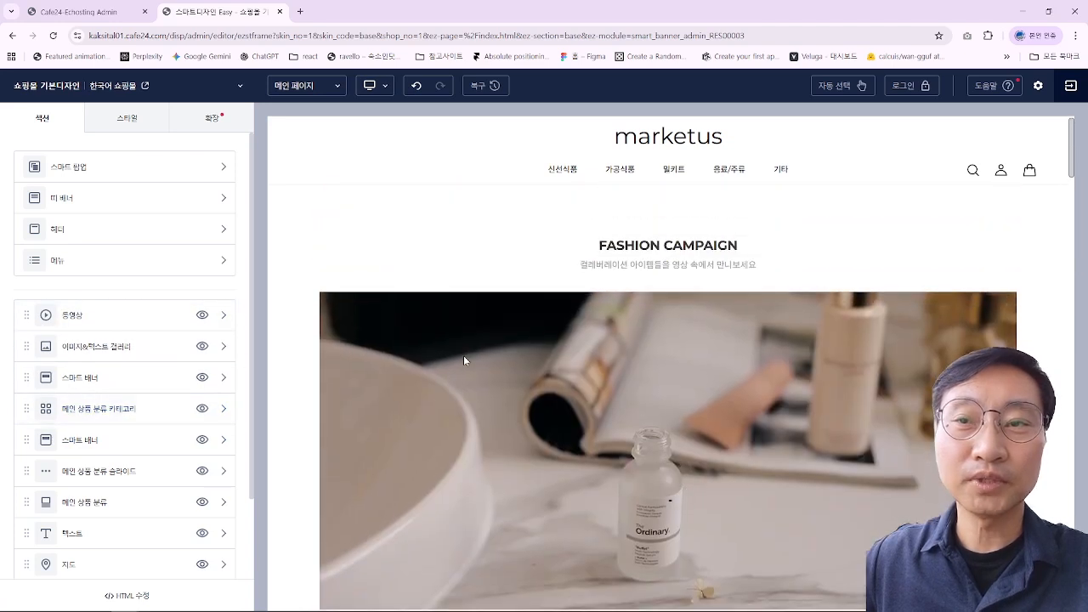
scroll(541, 332, "down", 2)
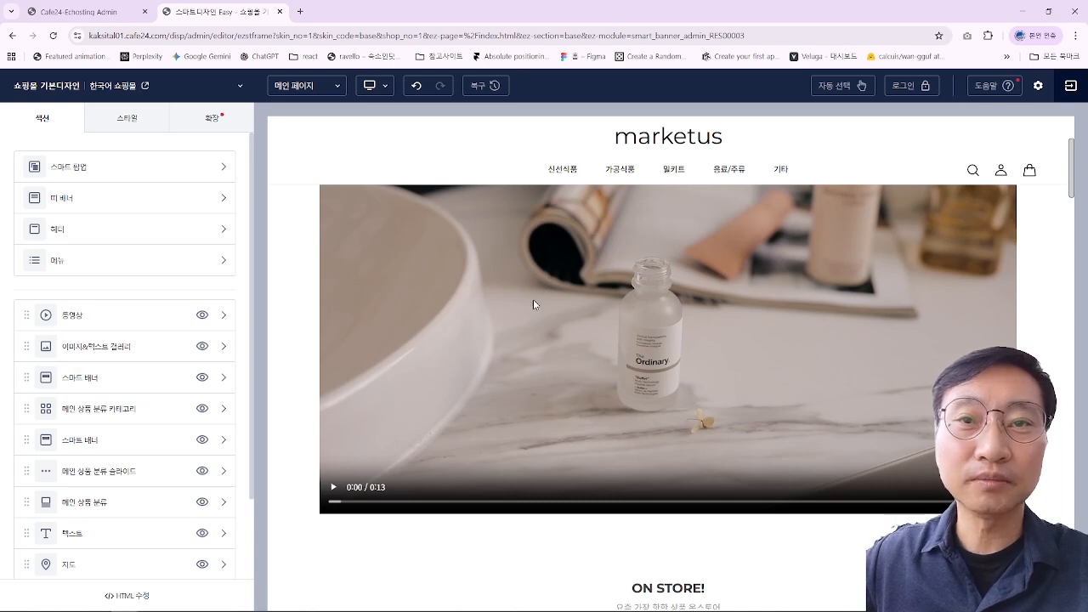
left_click(161, 315)
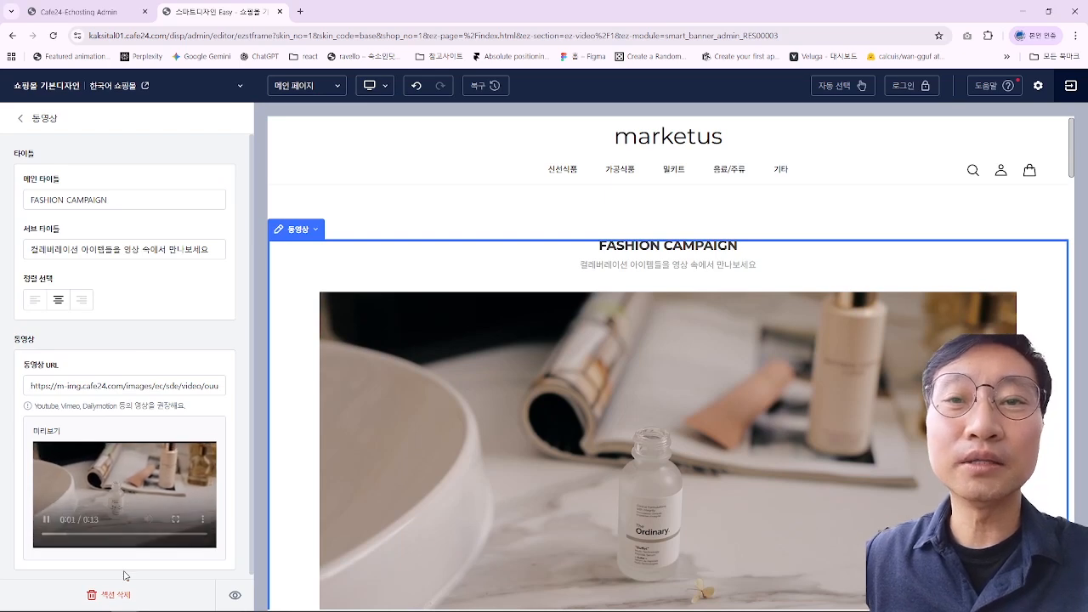
left_click(118, 598)
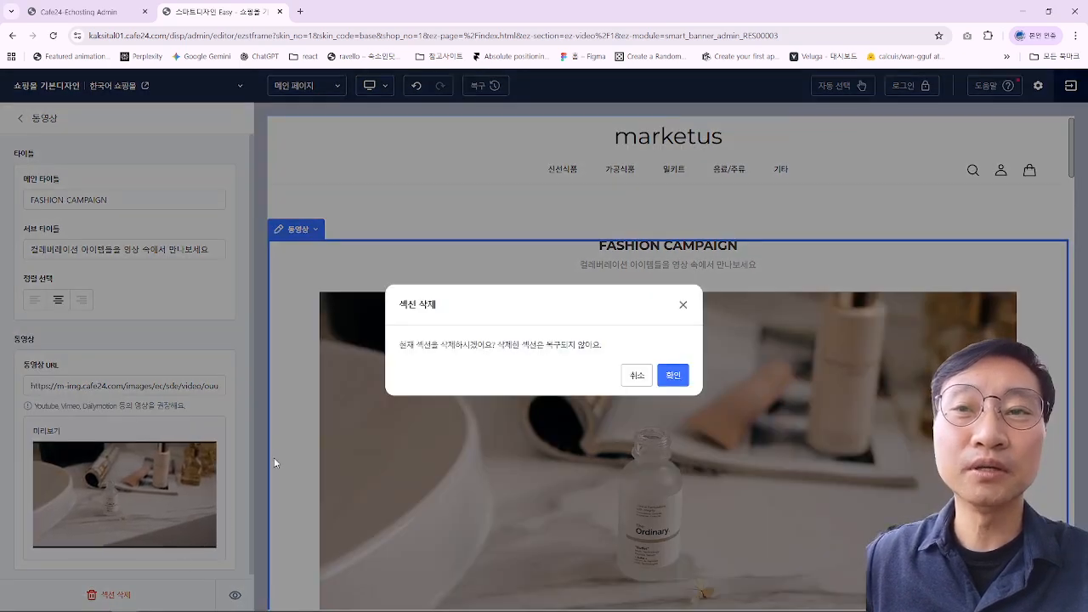
left_click(679, 384)
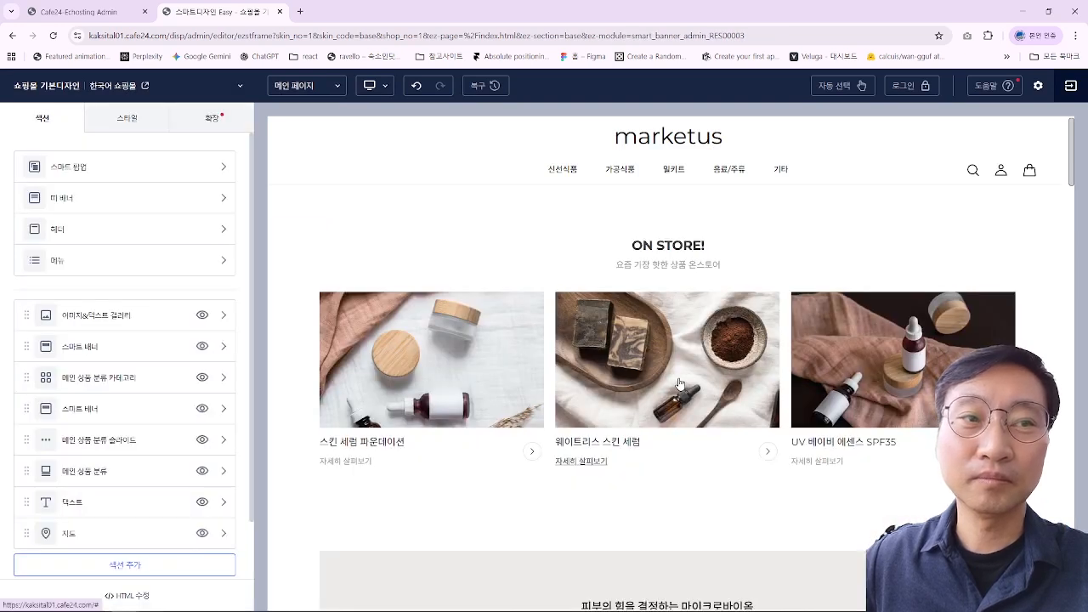
Step: Hide and reshow the image and text gallery, and try raising its PC items-per-row count by one before restoring it
left_click(203, 315)
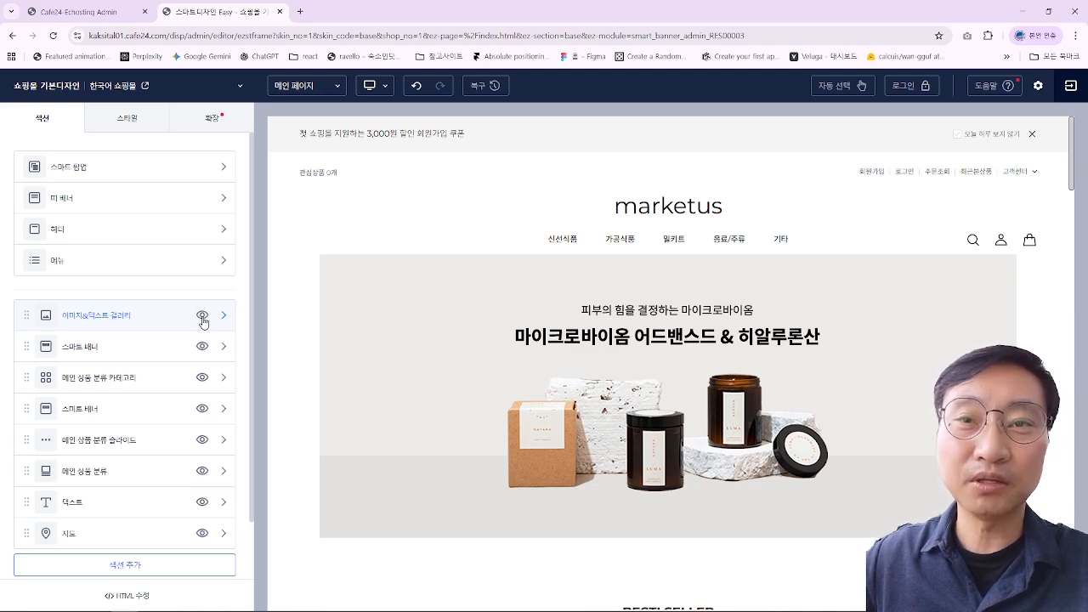
left_click(202, 318)
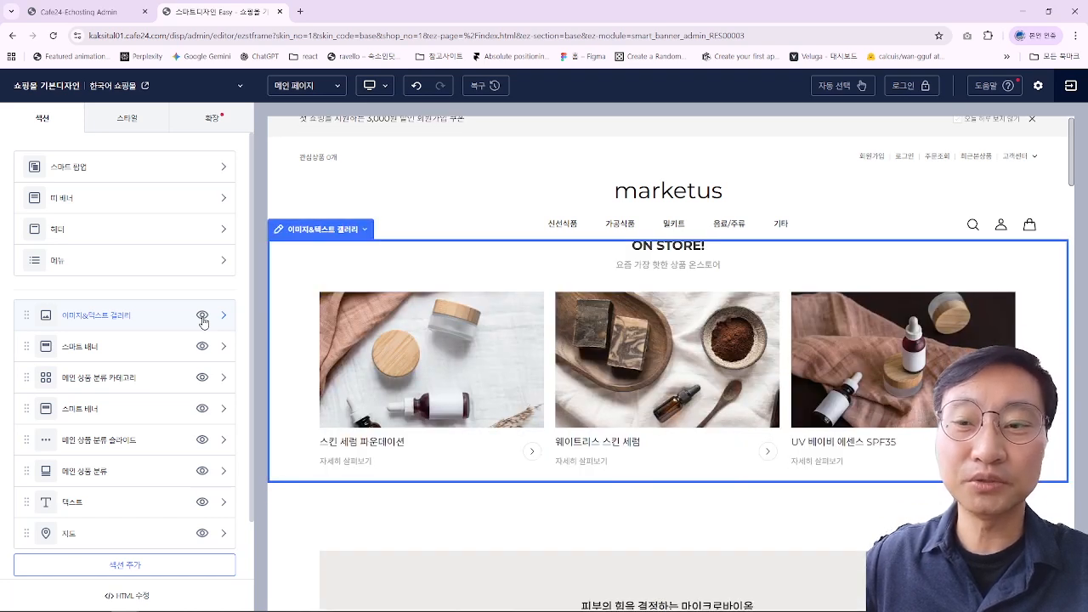
left_click(162, 315)
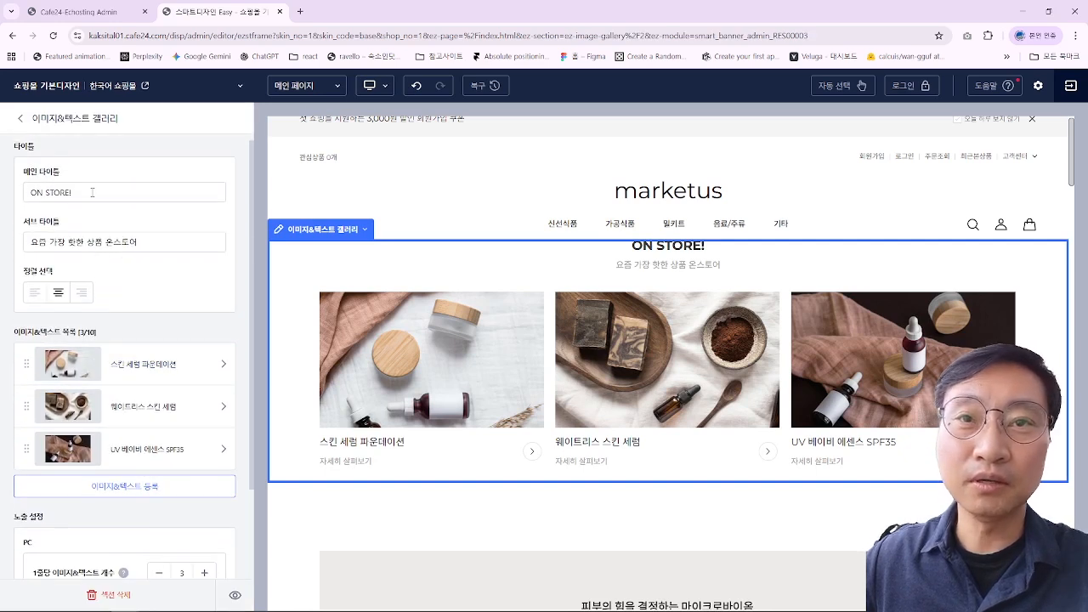
left_click_drag(86, 193, 19, 197)
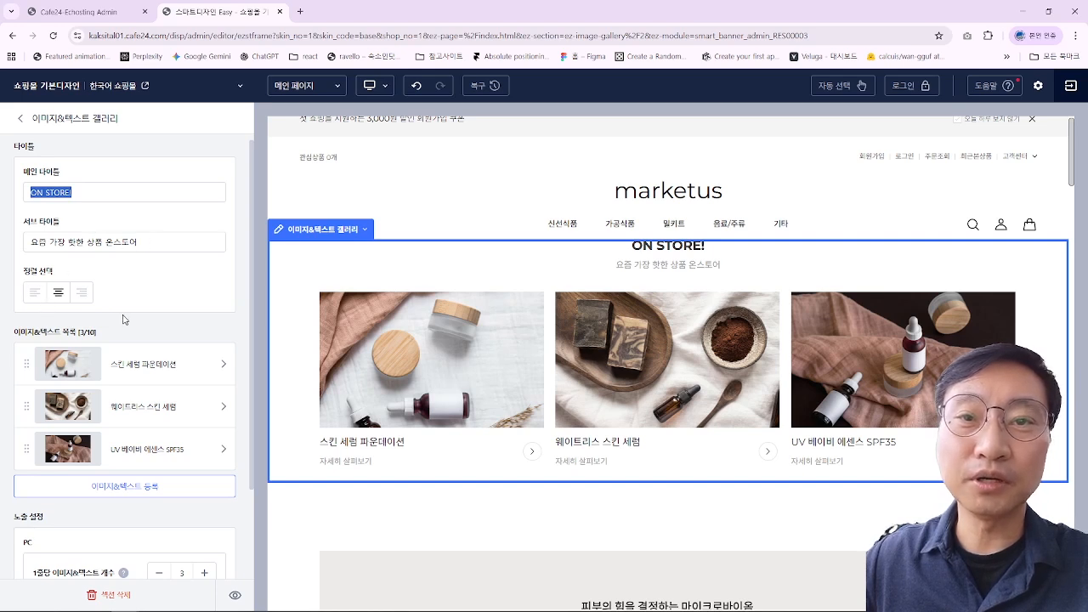
scroll(121, 316, "down", 1)
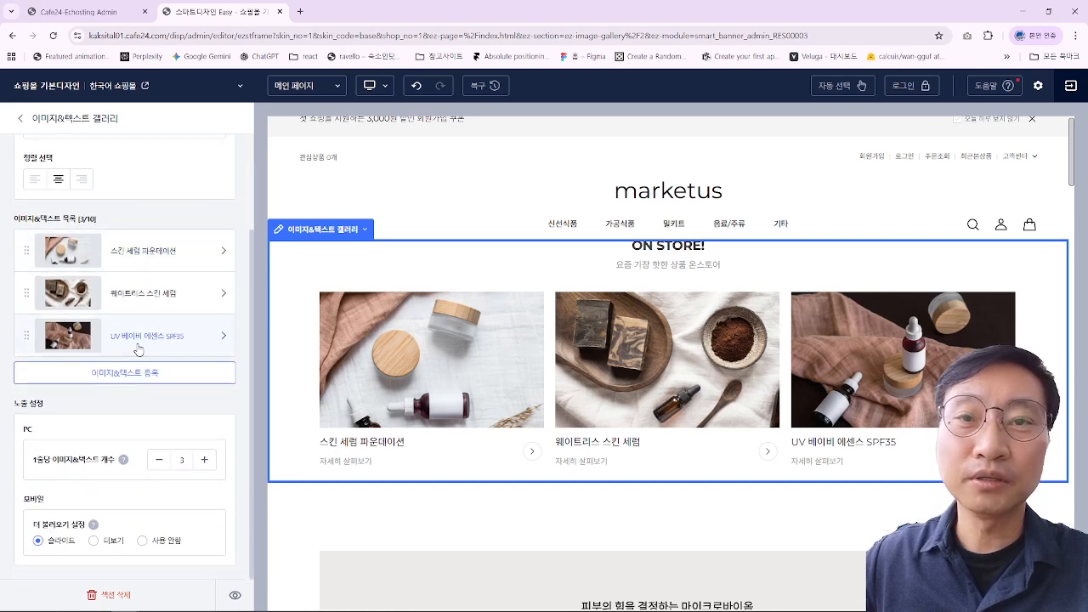
left_click(206, 461)
left_click(159, 460)
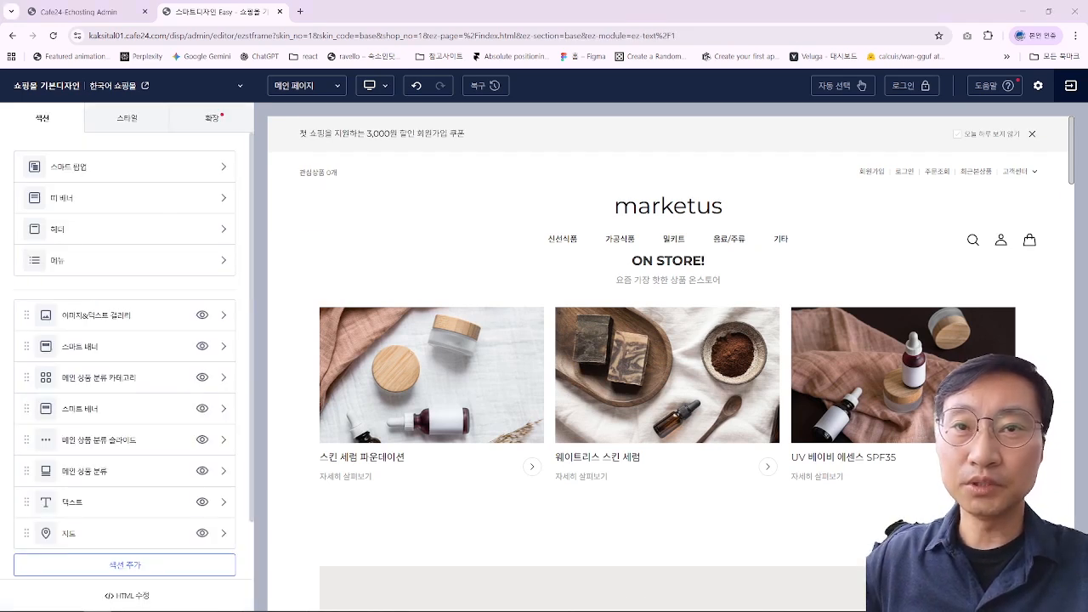
Step: Open the header (헤더) settings and set its layout to 1단 기본형
left_click(143, 234)
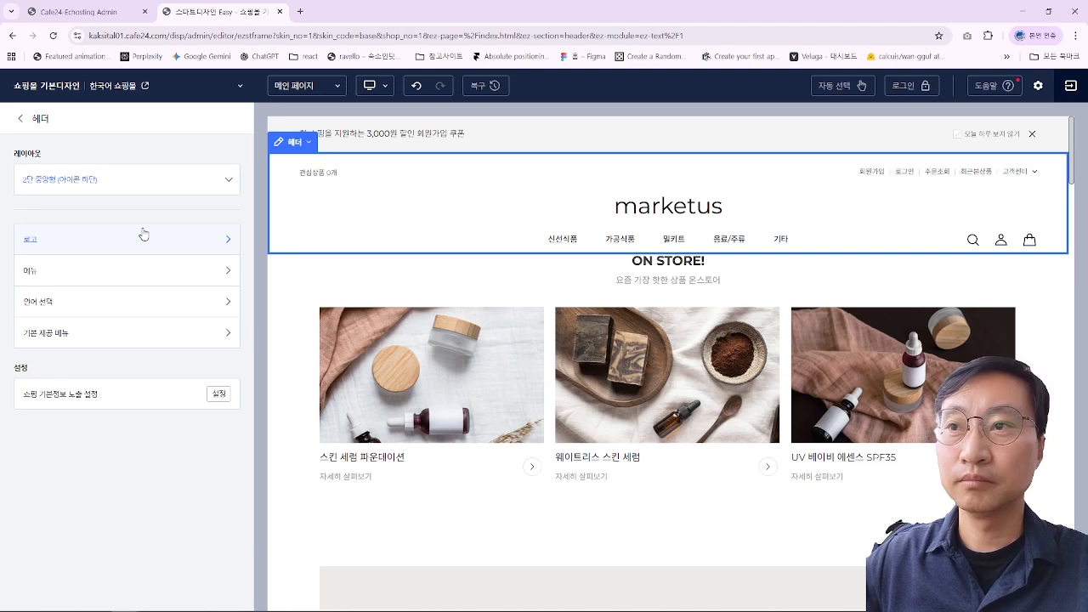
left_click(108, 180)
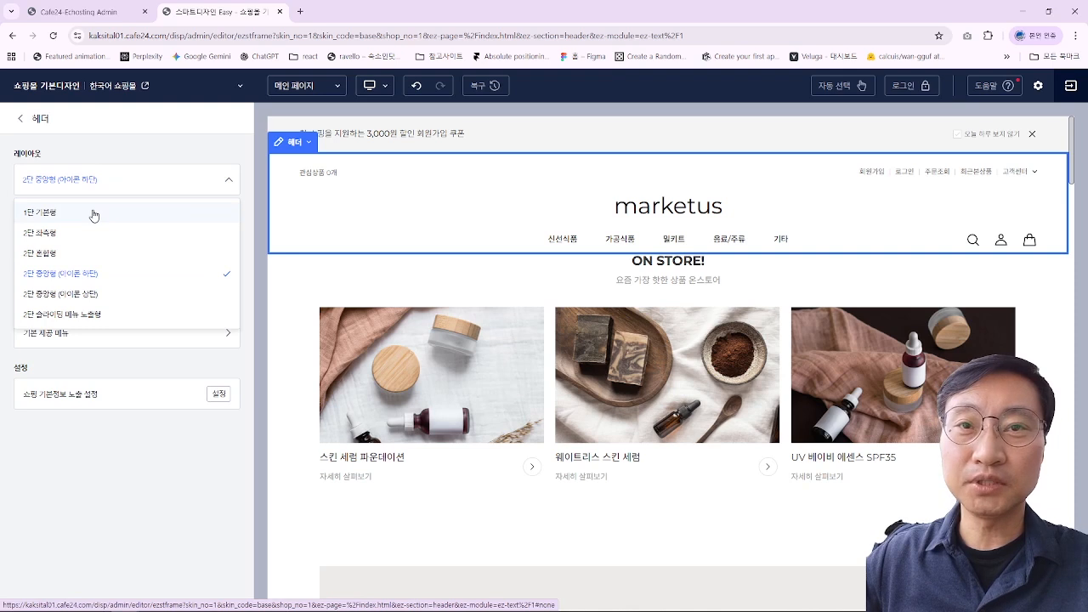
left_click(93, 214)
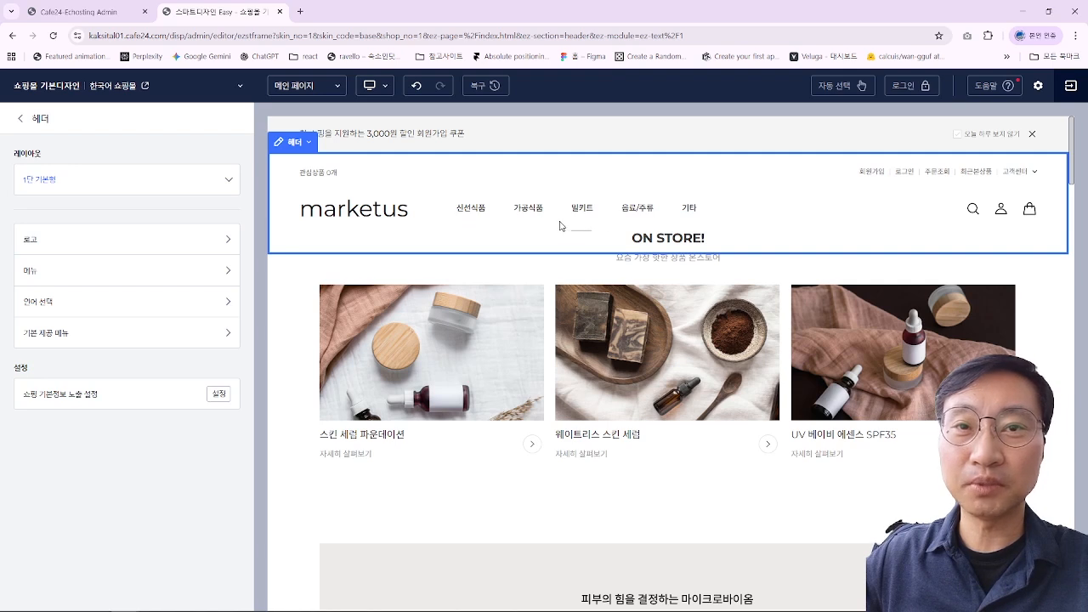
Step: Compare the auto-generated marketus logos in the header's logo settings and apply the extra-bold one directly (로고 바로적용)
left_click(191, 249)
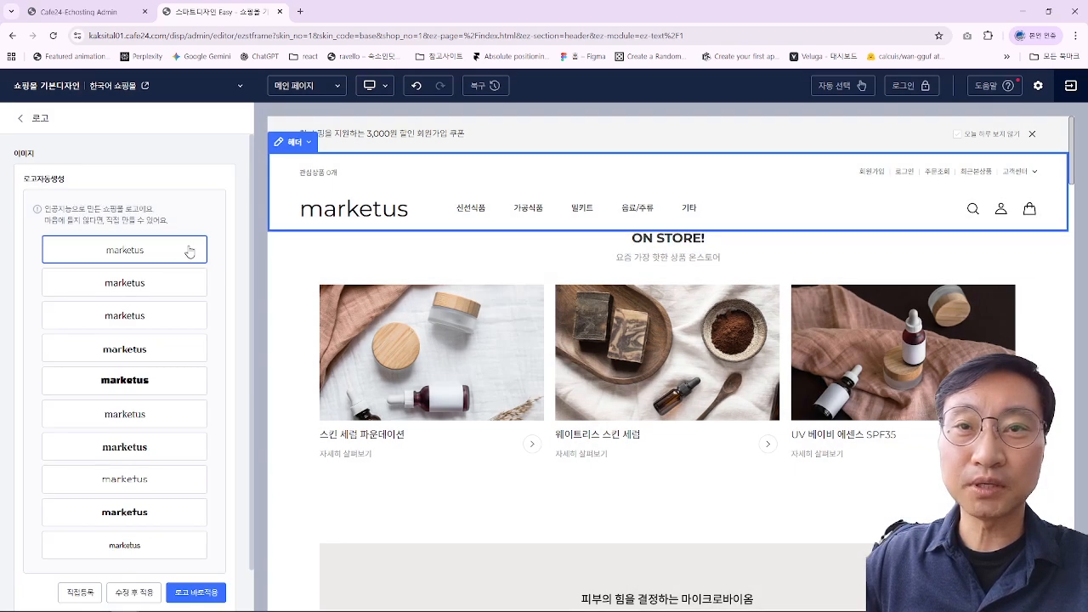
left_click(136, 386)
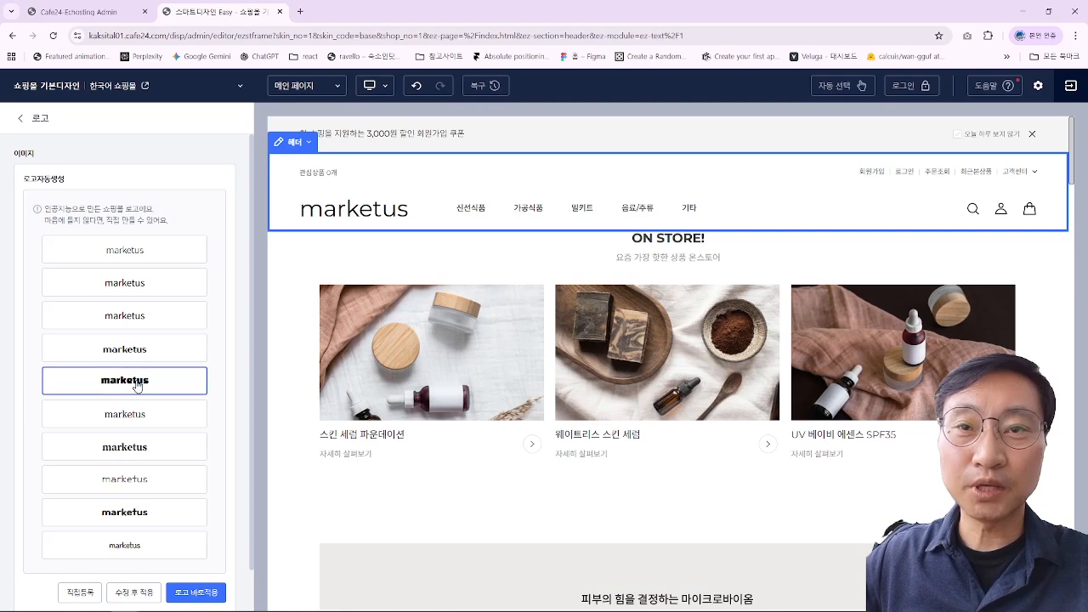
left_click(132, 362)
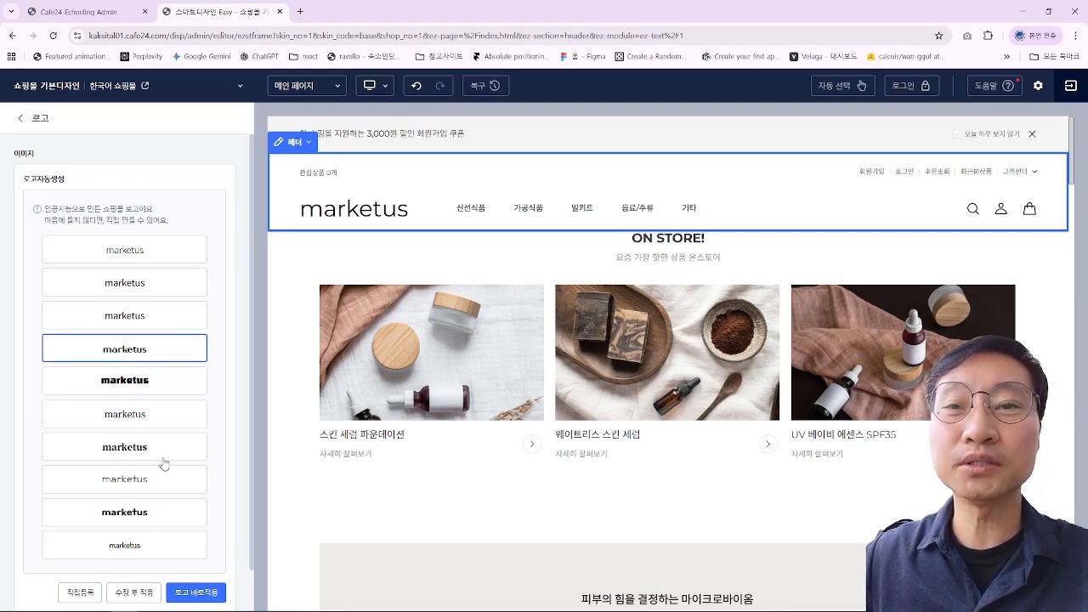
left_click(139, 385)
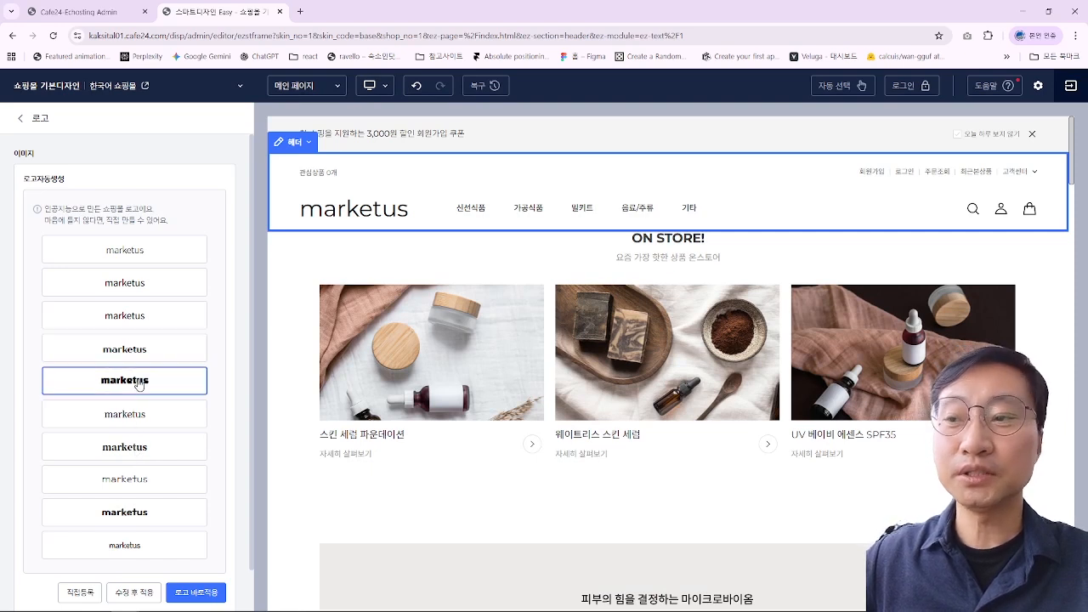
left_click(180, 596)
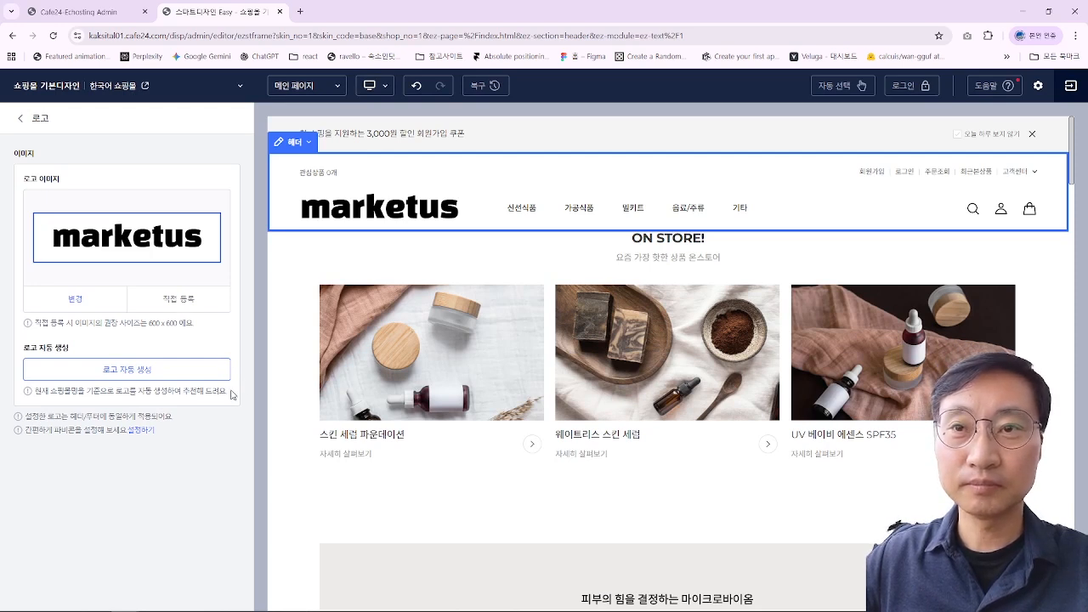
Step: Return to the header settings and change the layout to 2단 좌측형, and after that to 2단 혼합형
left_click(20, 121)
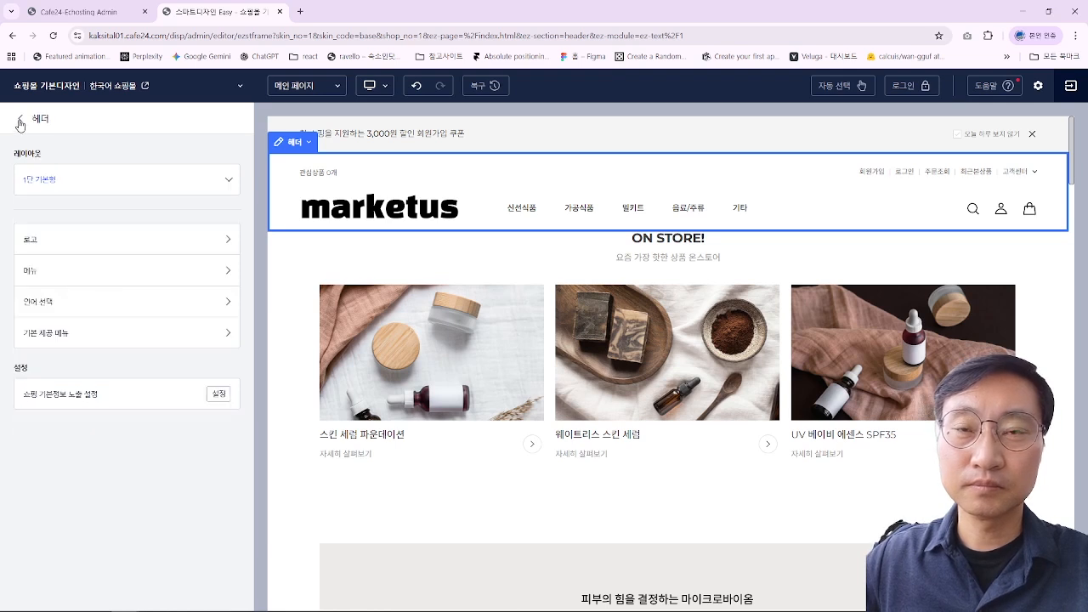
left_click(66, 186)
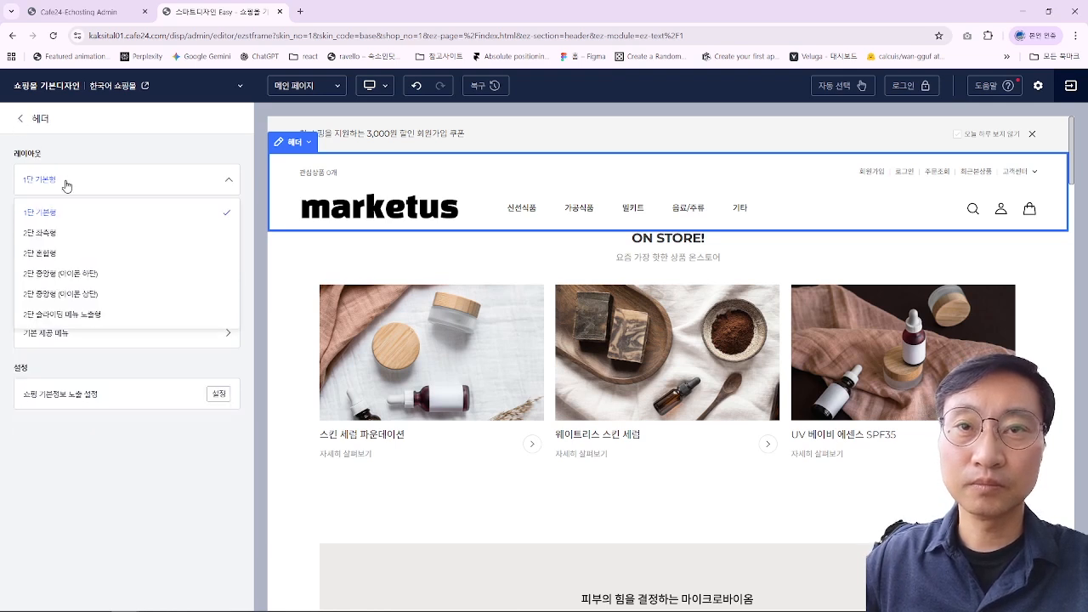
left_click(68, 234)
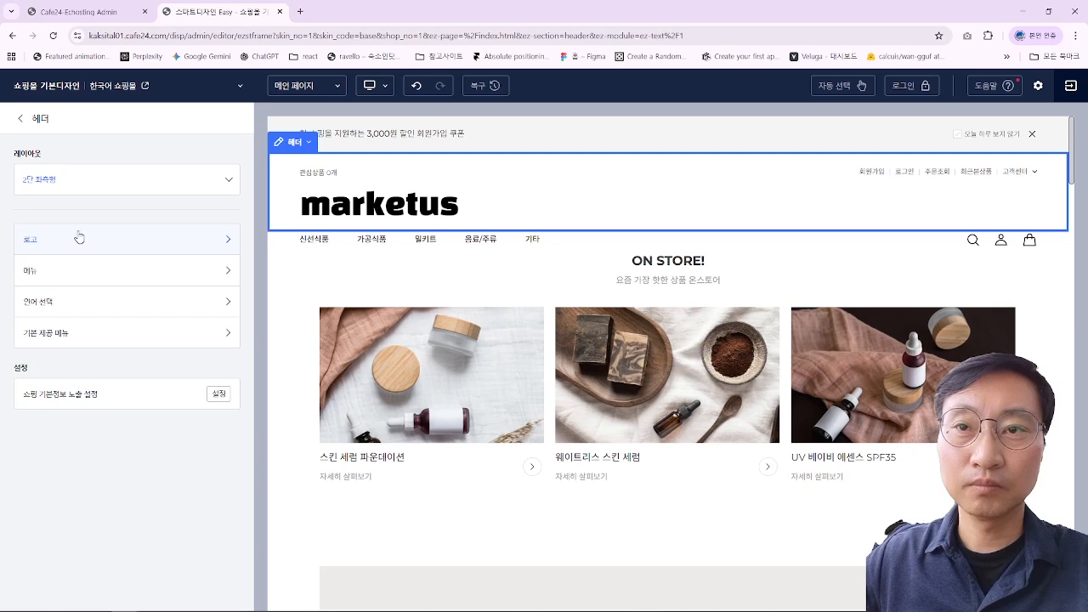
left_click(83, 179)
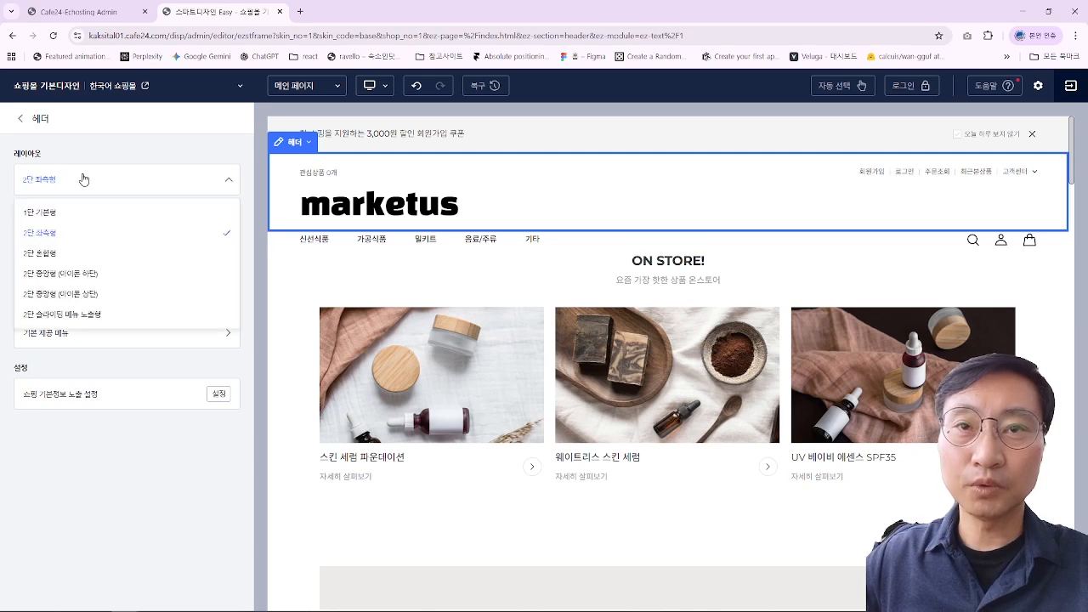
left_click(80, 253)
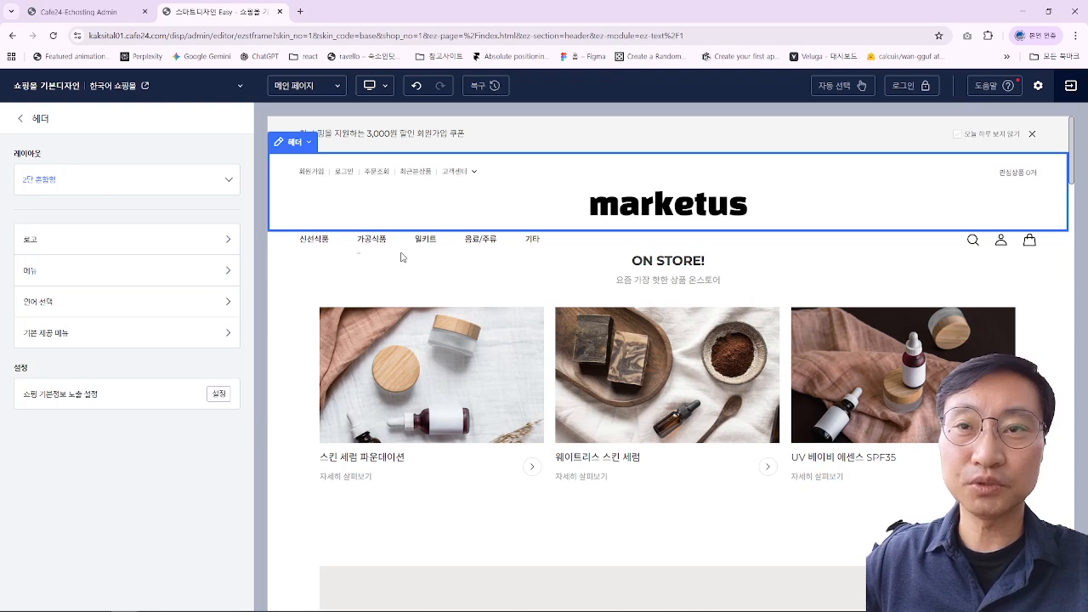
Step: Set the main title of the image and text gallery (이미지&텍스트 갤러리) section to TODAY HOT ITEM
left_click(22, 126)
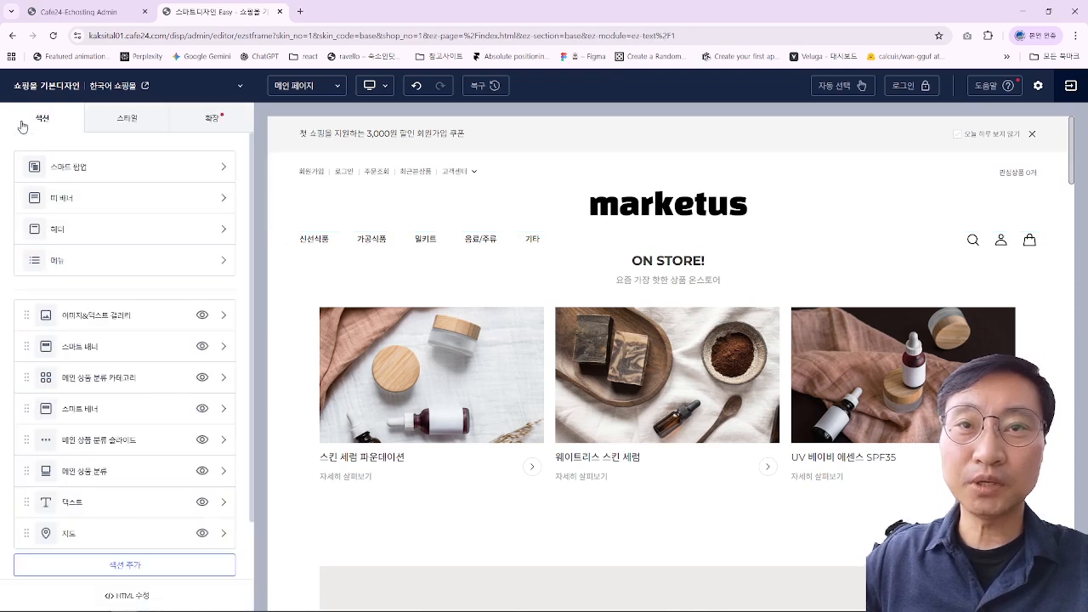
left_click(96, 315)
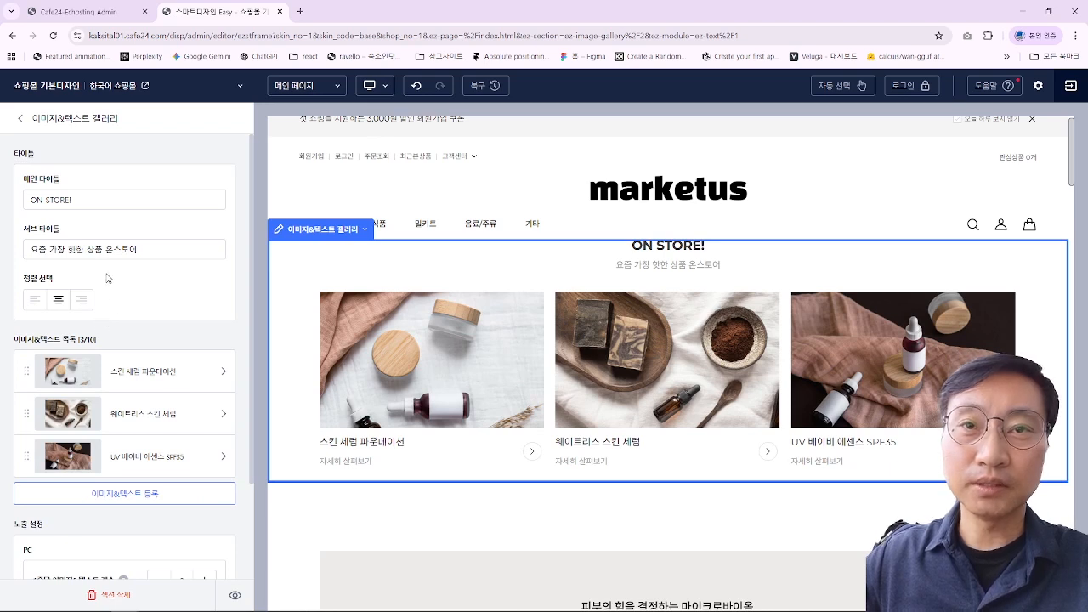
triple_click(79, 198)
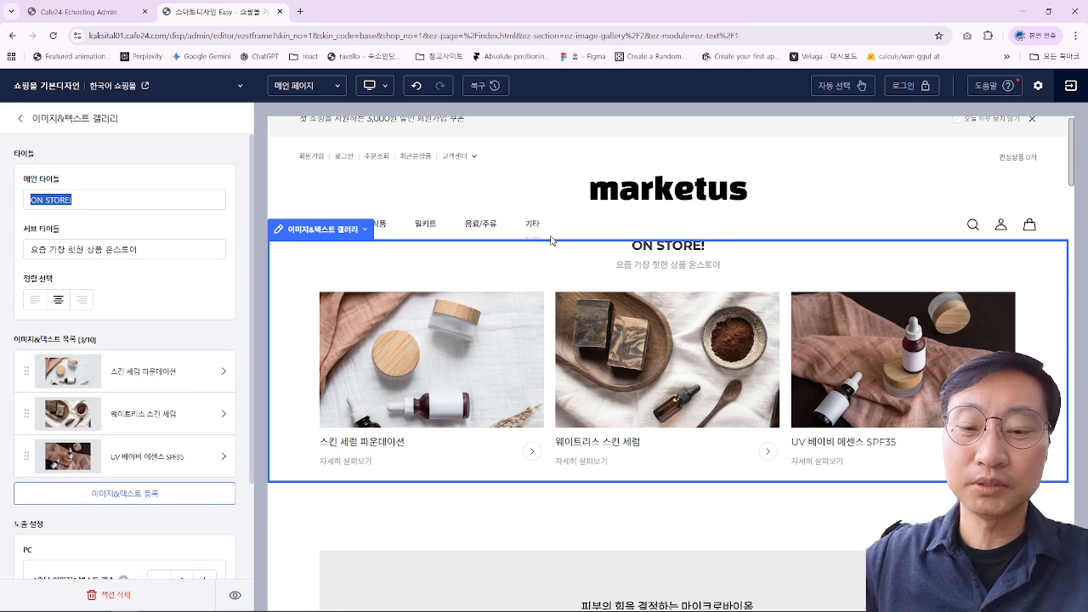
type("TODAY HOT ITEM")
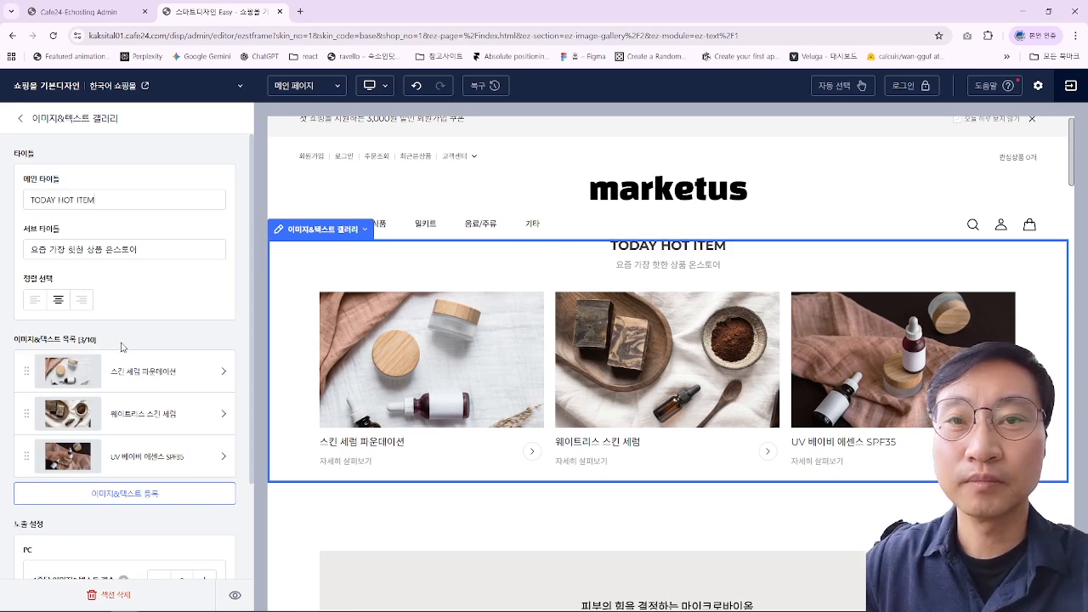
Step: View the settings of the gallery's 스킨 세럼 파운데이션 item, and switch to the Smart Design editor for HTML editing (HTML 수정)
left_click(207, 380)
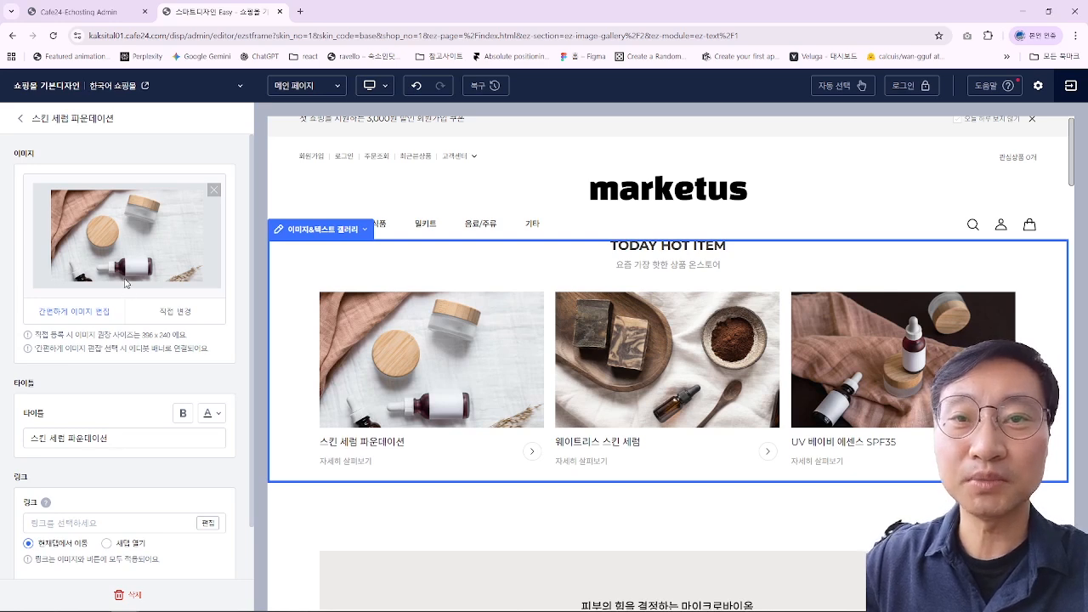
left_click(21, 119)
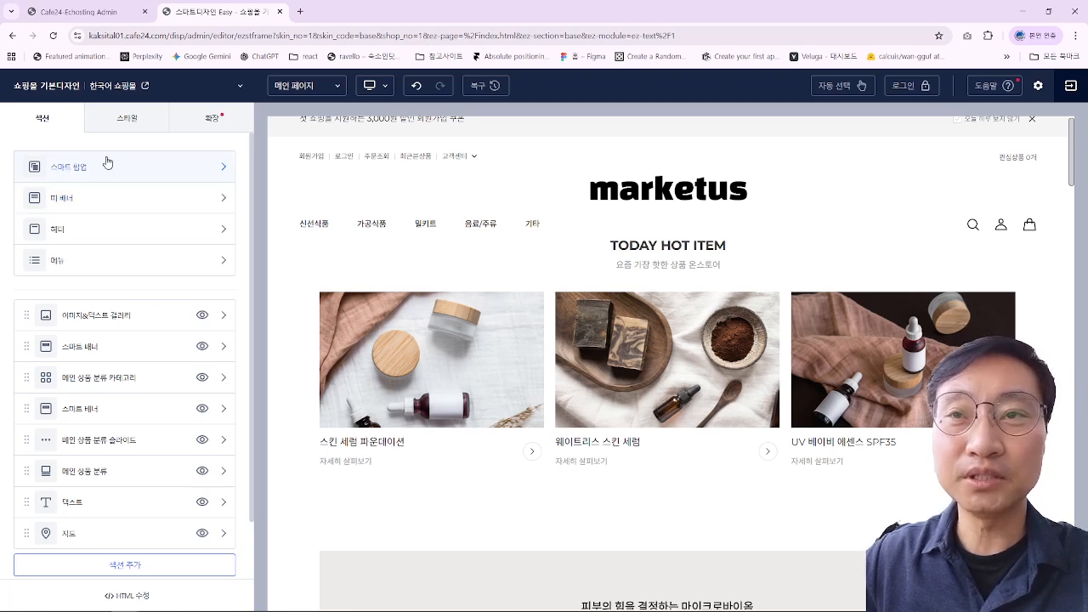
left_click(119, 600)
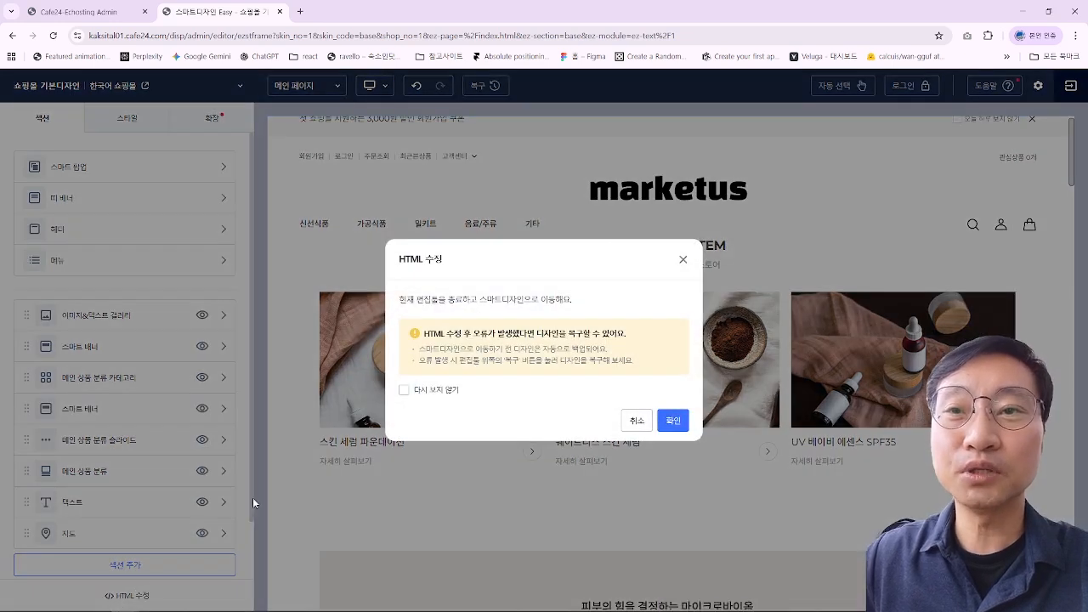
left_click(672, 424)
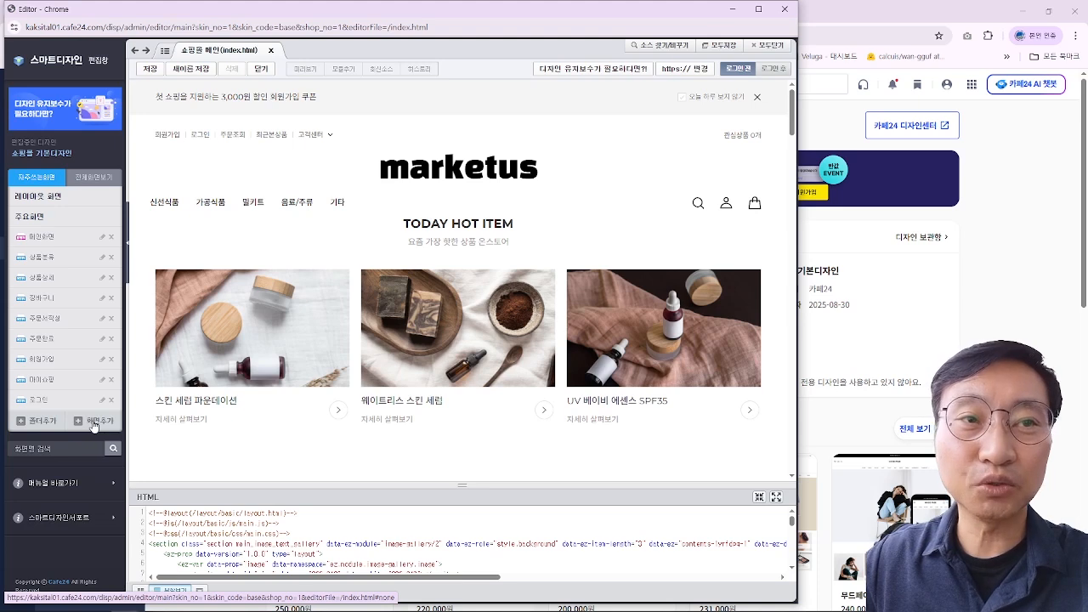
Step: Review the latest source (최신소스) of index.html, apply it to the main page and save the file
left_click(382, 69)
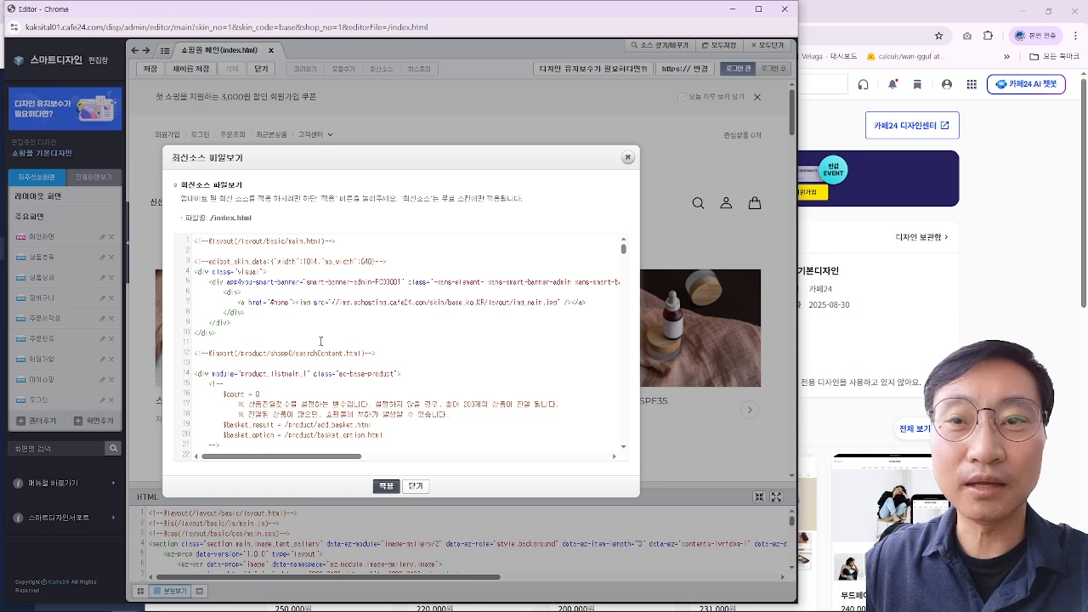
left_click(418, 488)
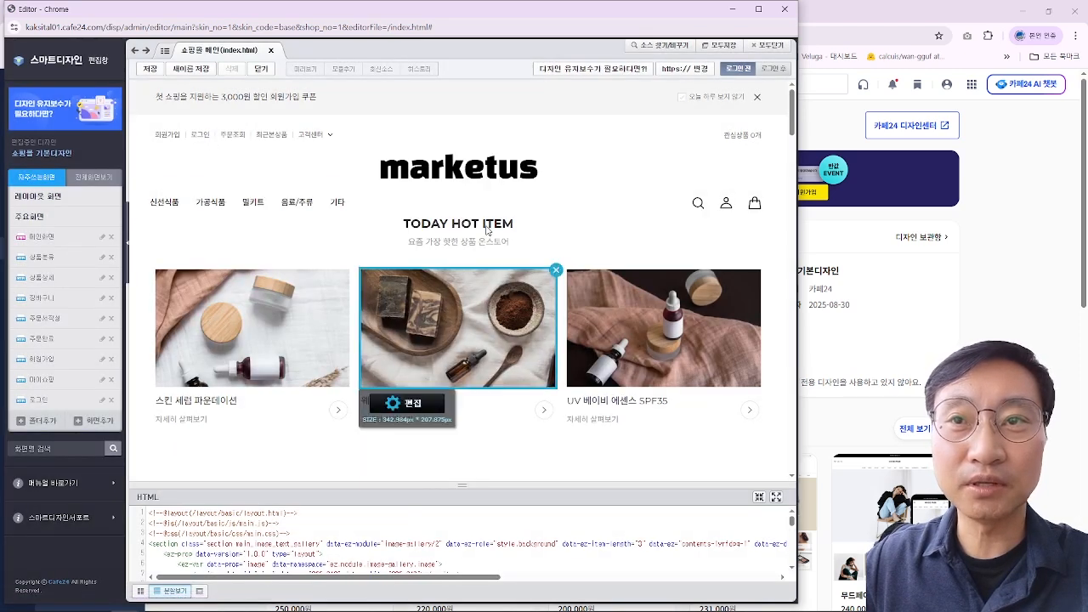
left_click(382, 68)
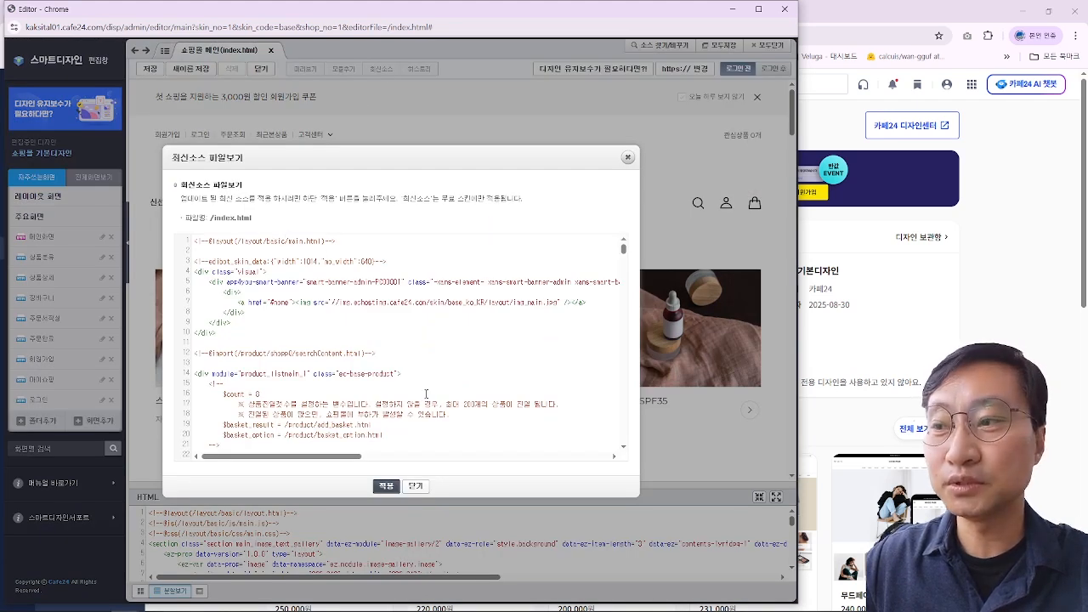
left_click(385, 488)
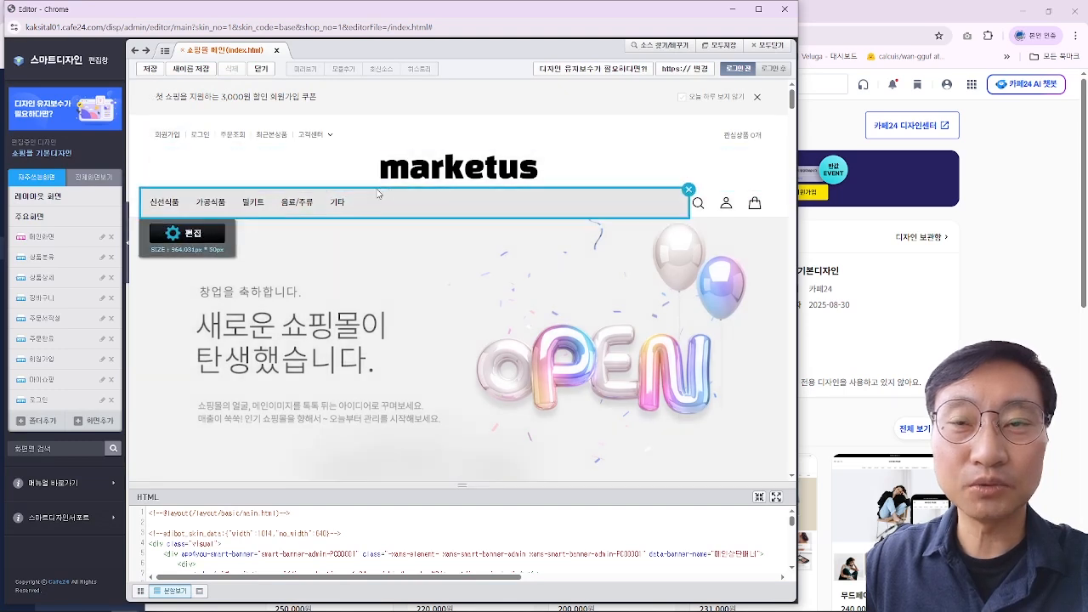
scroll(426, 322, "down", 5)
scroll(426, 318, "up", 5)
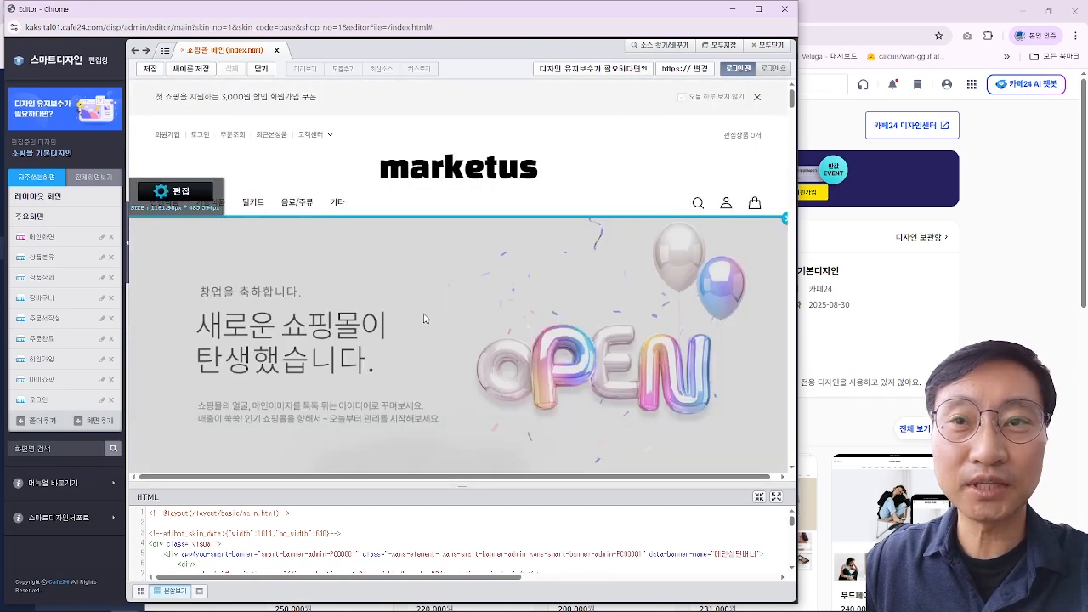
left_click(149, 71)
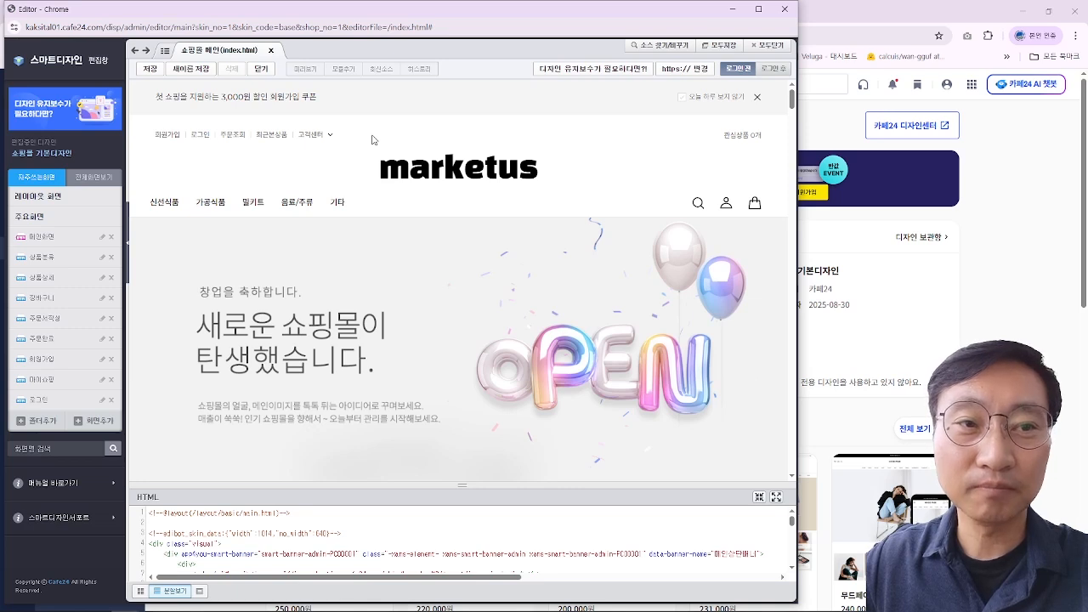
Step: Try the screen-only view (화면보기), return to the split view (분할보기) and enlarge the HTML pane to about half the editor
mouse_move(258, 470)
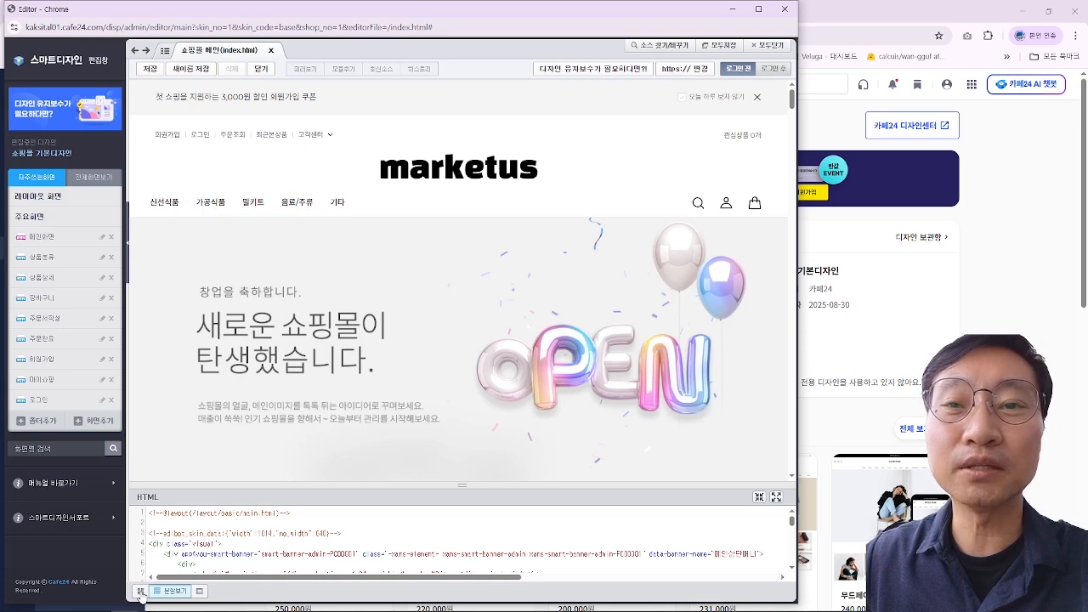
left_click(141, 591)
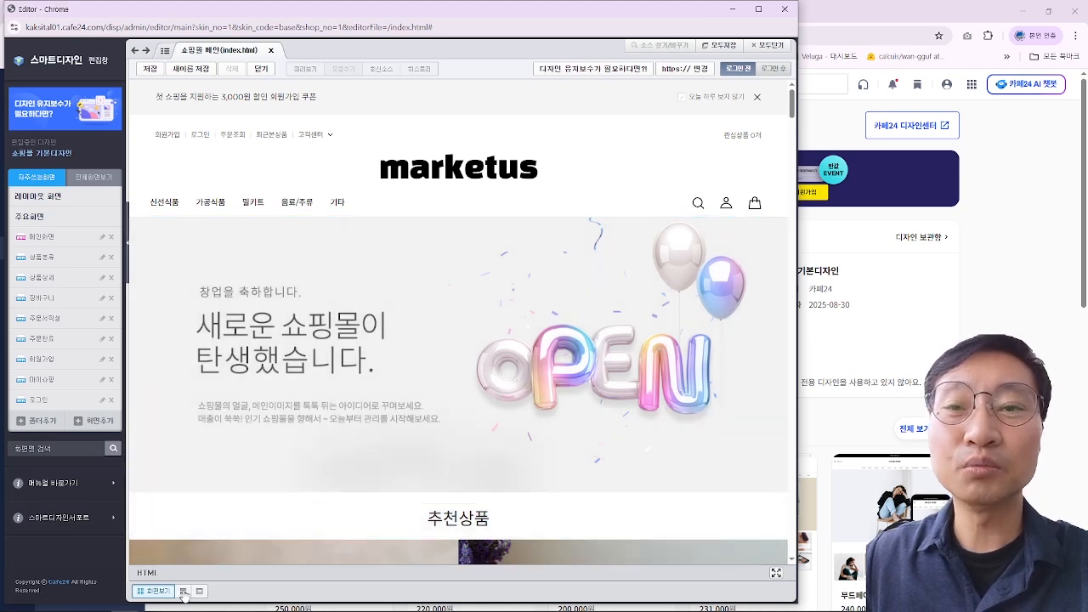
left_click(183, 591)
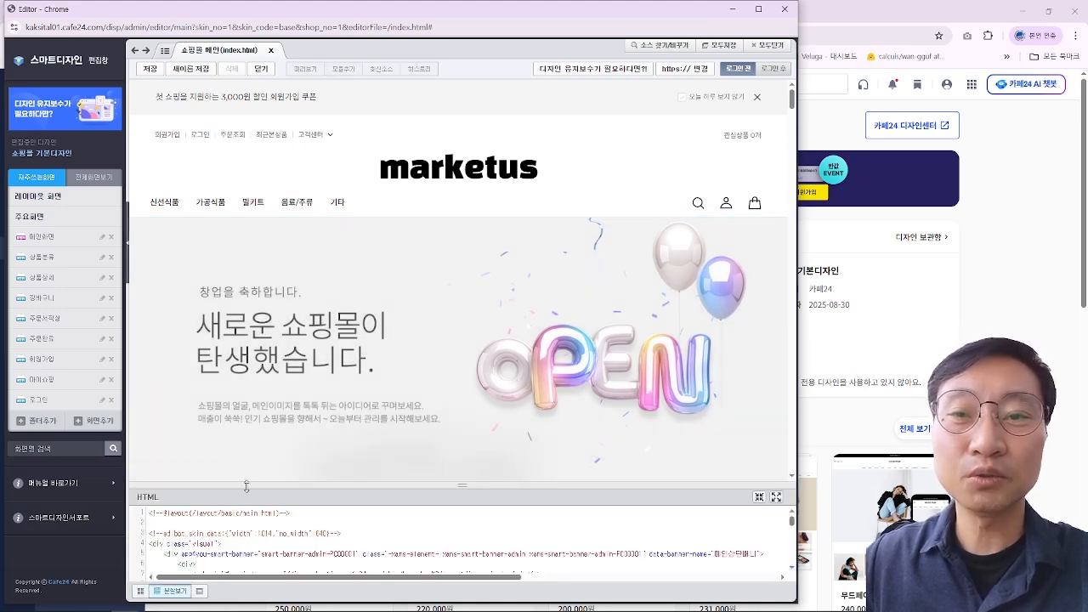
left_click_drag(246, 486, 259, 336)
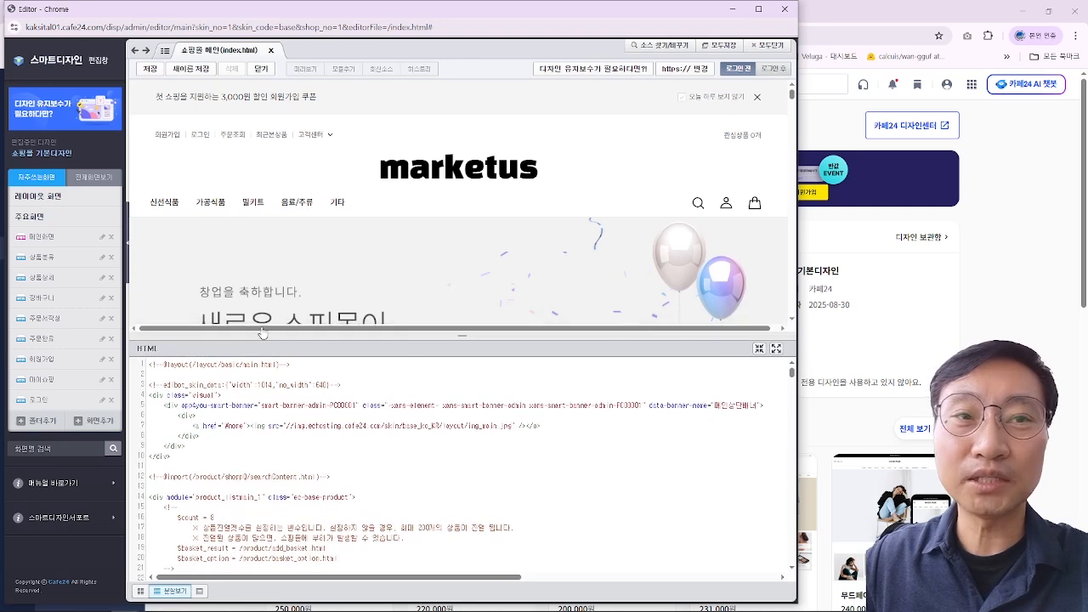
Step: Select the OPEN banner image in the preview to locate its code, and read the product list code below it
scroll(274, 295, "down", 2)
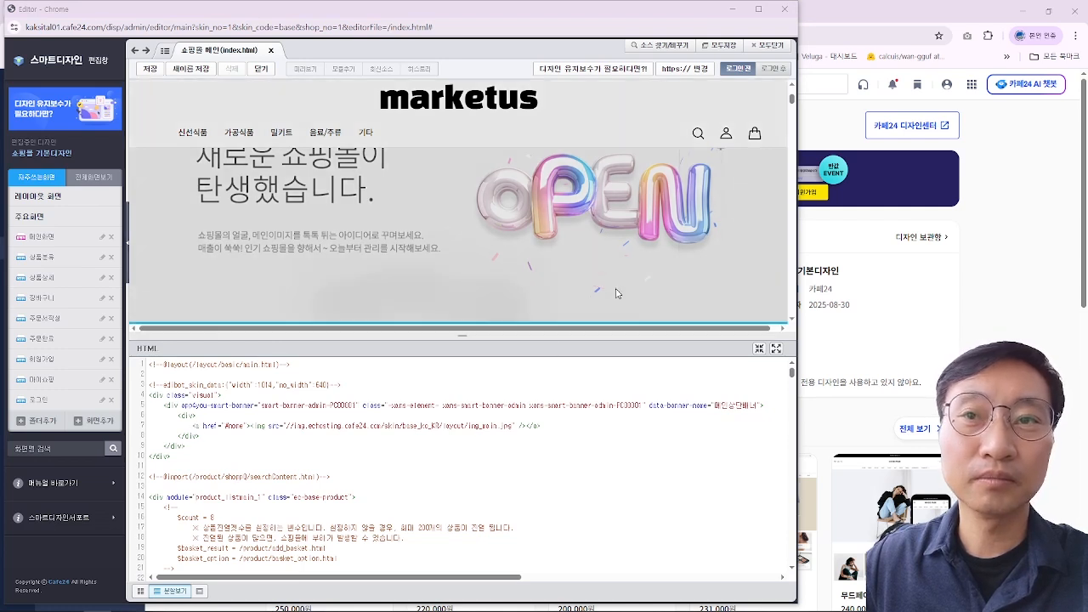
left_click(574, 271)
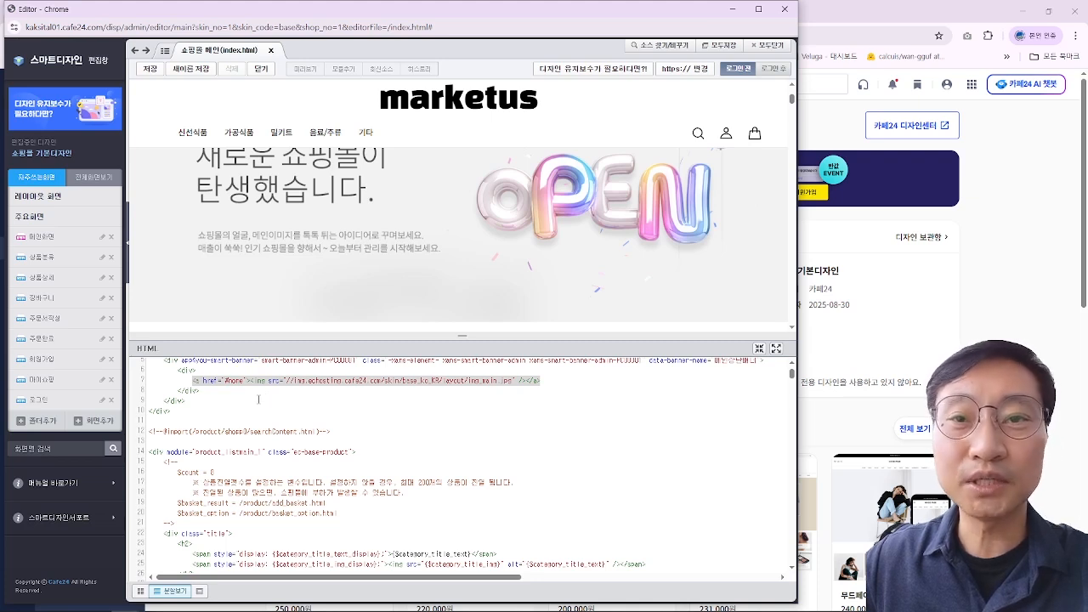
scroll(240, 409, "down", 2)
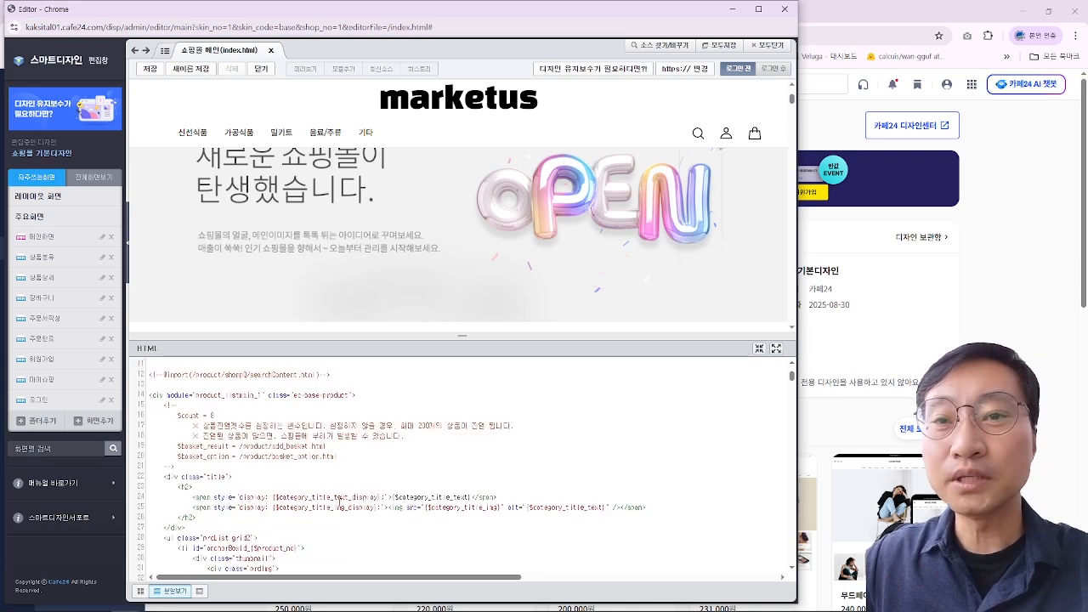
Step: Show only the HTML code and insert the 3단형(퀵뷰강조형) module above the existing product list module
left_click(200, 592)
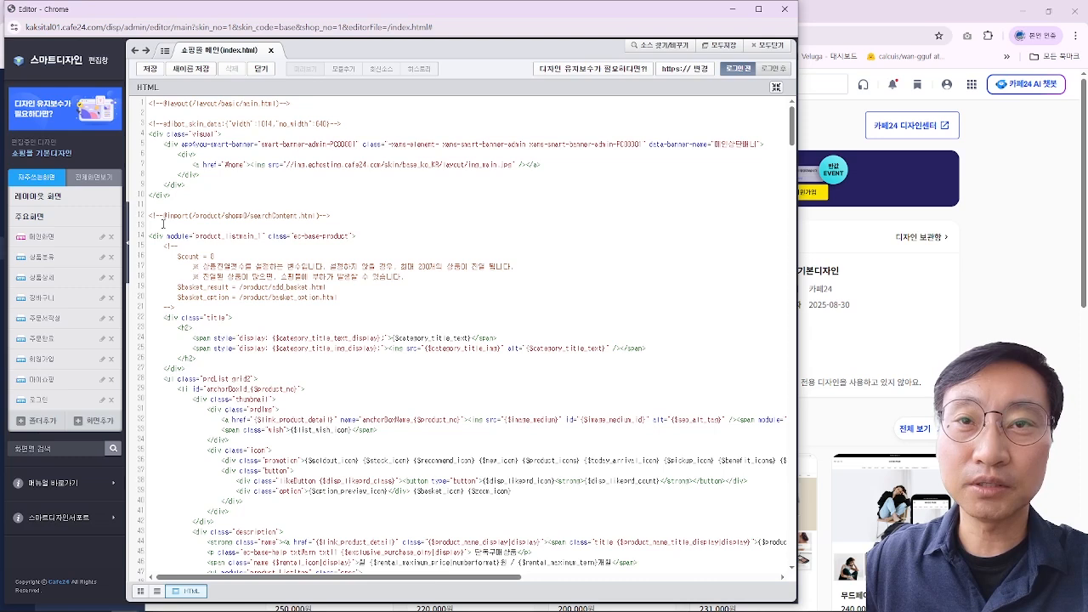
left_click(352, 71)
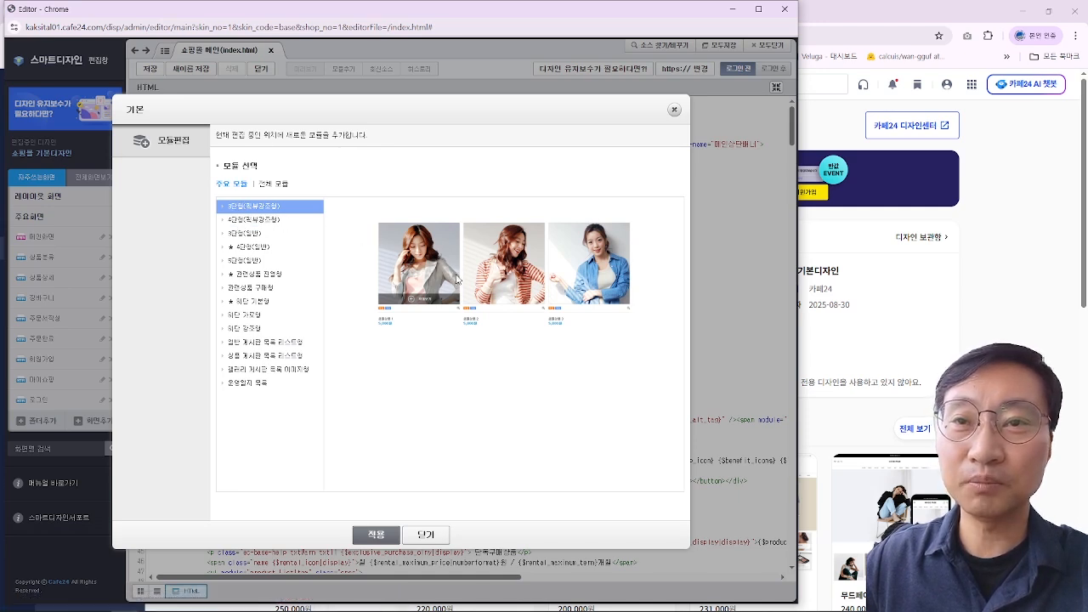
left_click(249, 212)
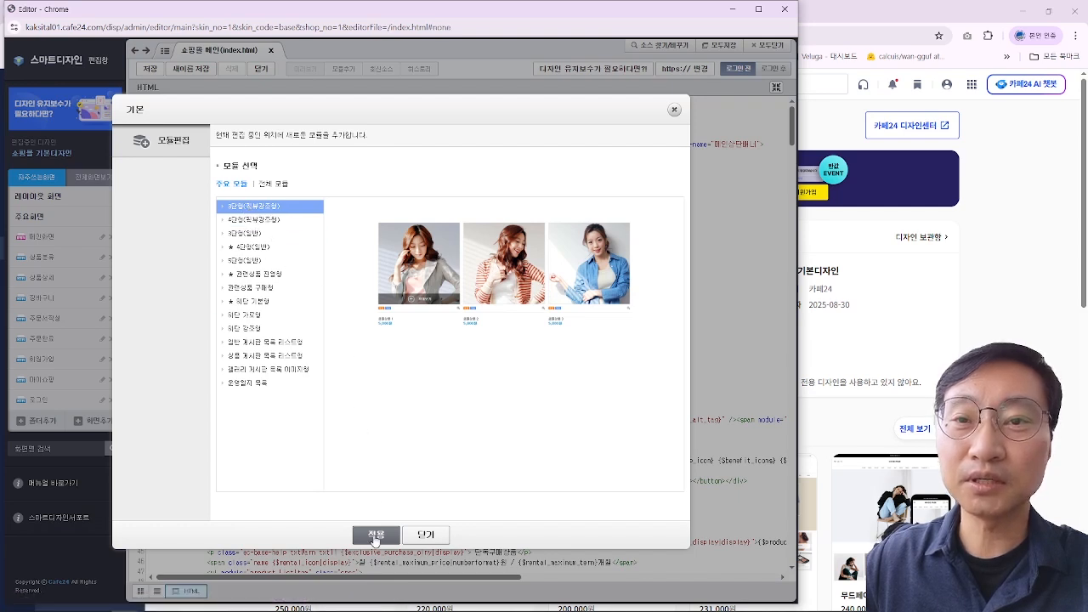
left_click(375, 536)
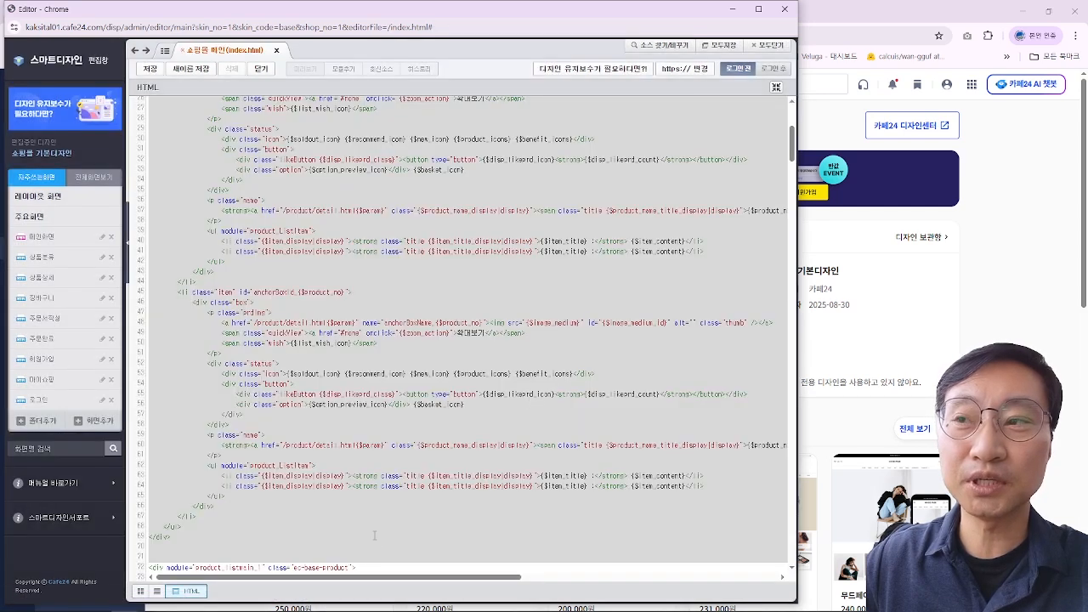
scroll(374, 535, "up", 5)
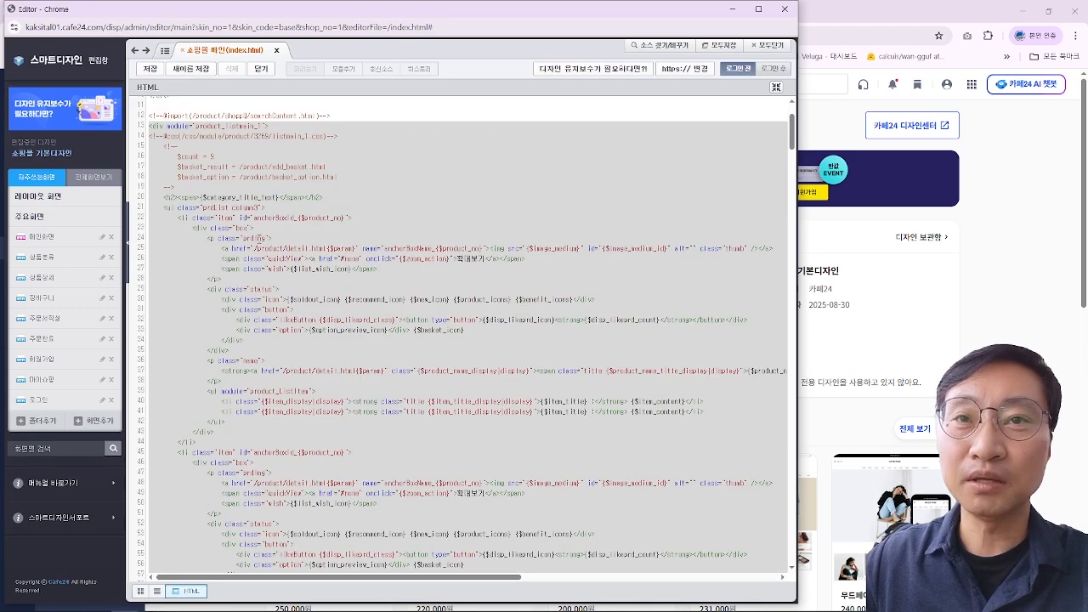
mouse_move(159, 132)
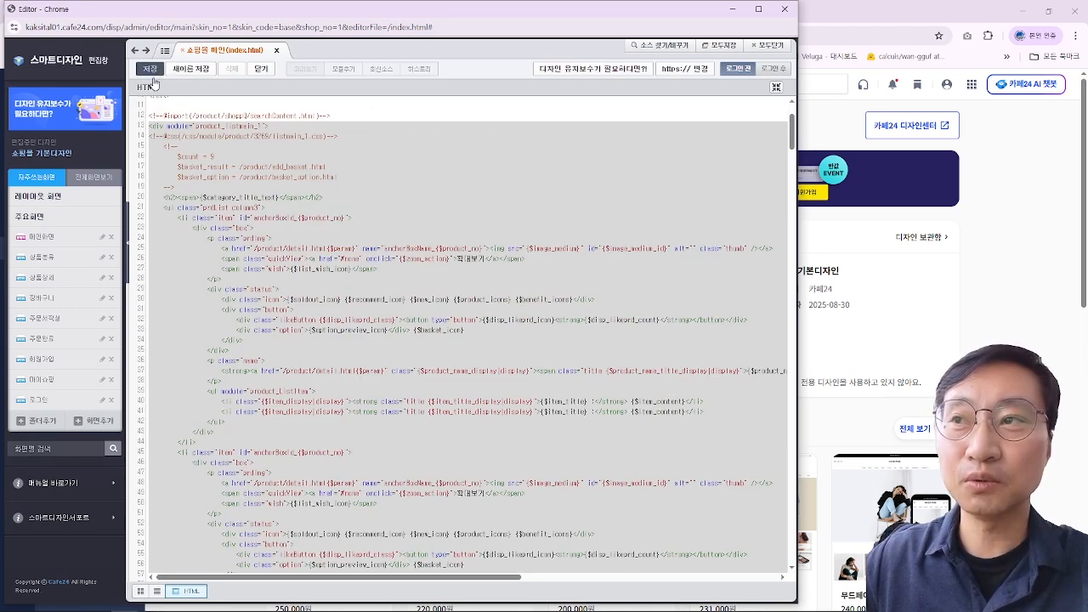
Step: Return to the split view and examine the inserted three-column product module between the OPEN banner and the original list in the preview
left_click(158, 594)
scroll(308, 259, "down", 5)
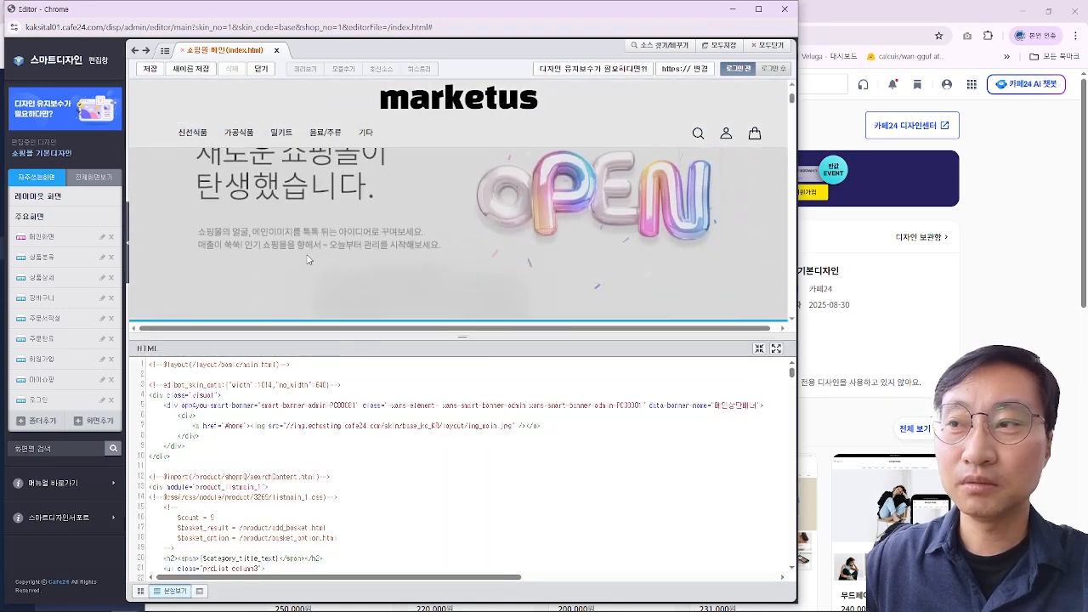
scroll(308, 260, "down", 10)
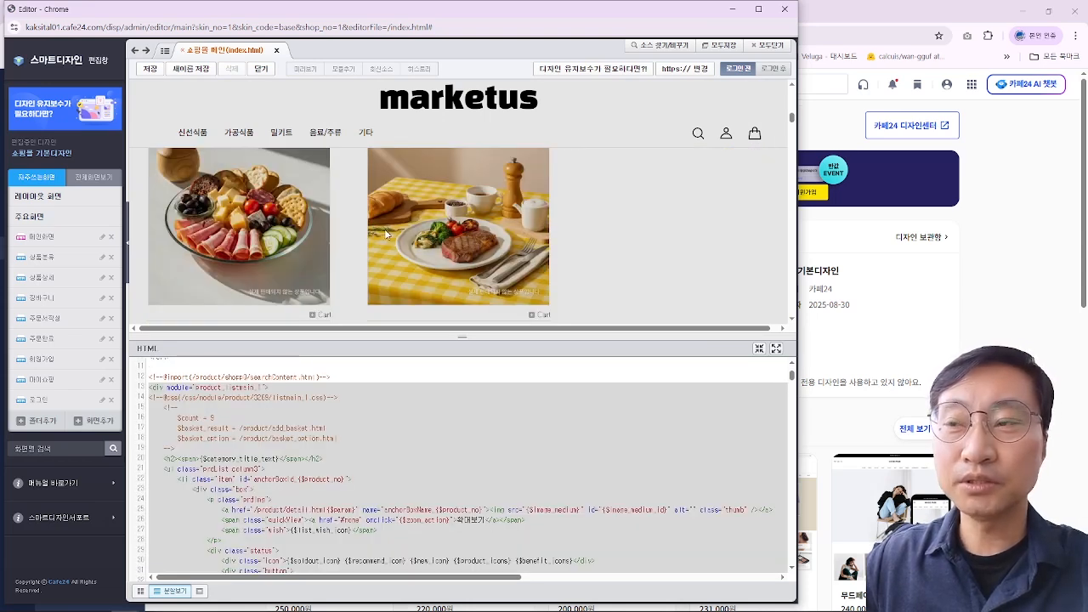
scroll(387, 234, "down", 10)
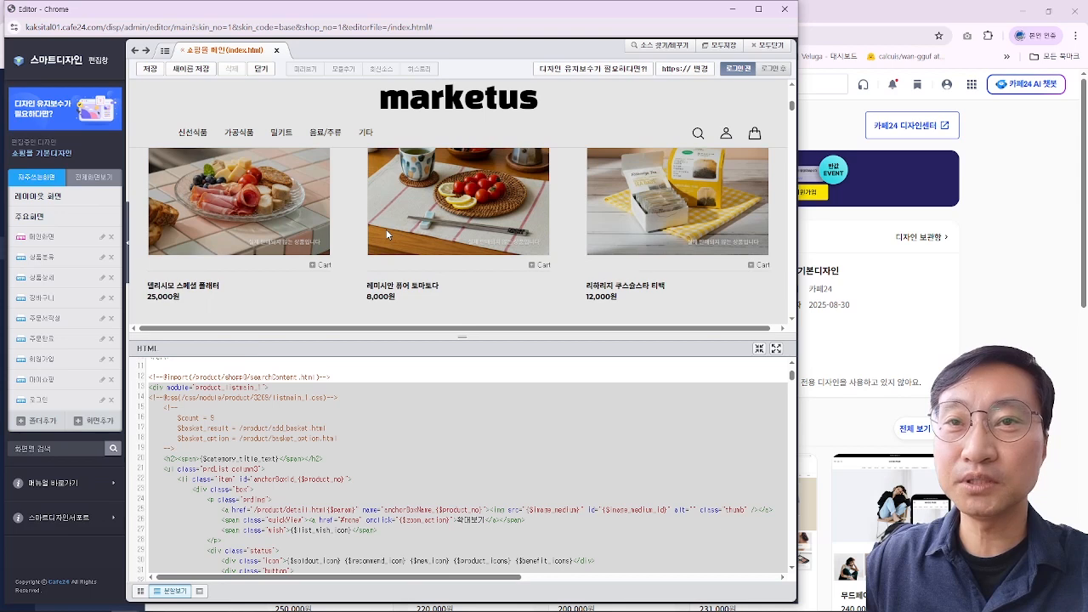
scroll(387, 234, "up", 2)
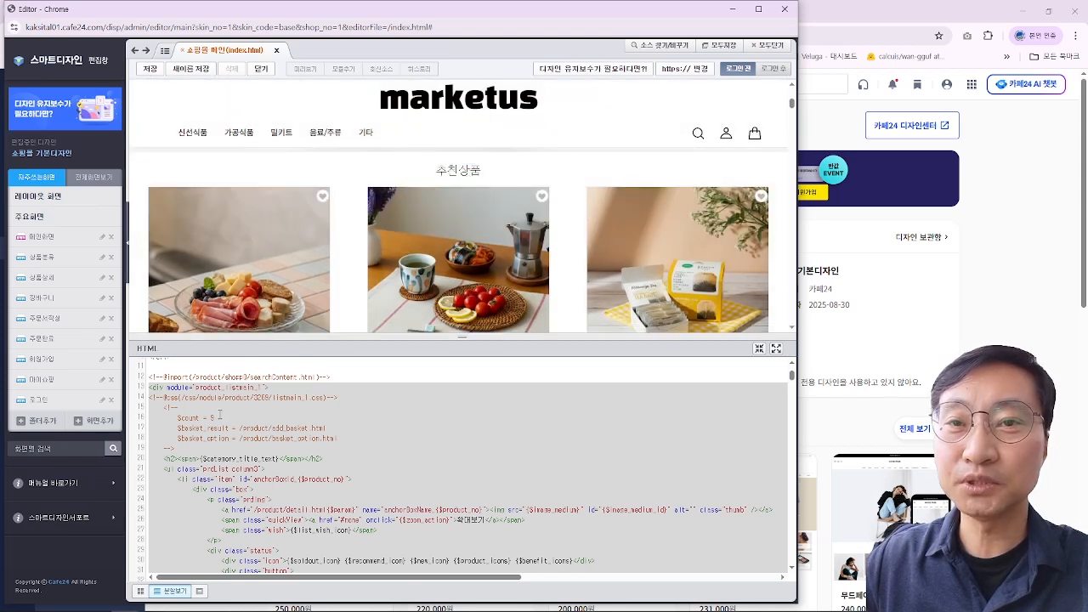
scroll(250, 261, "up", 1)
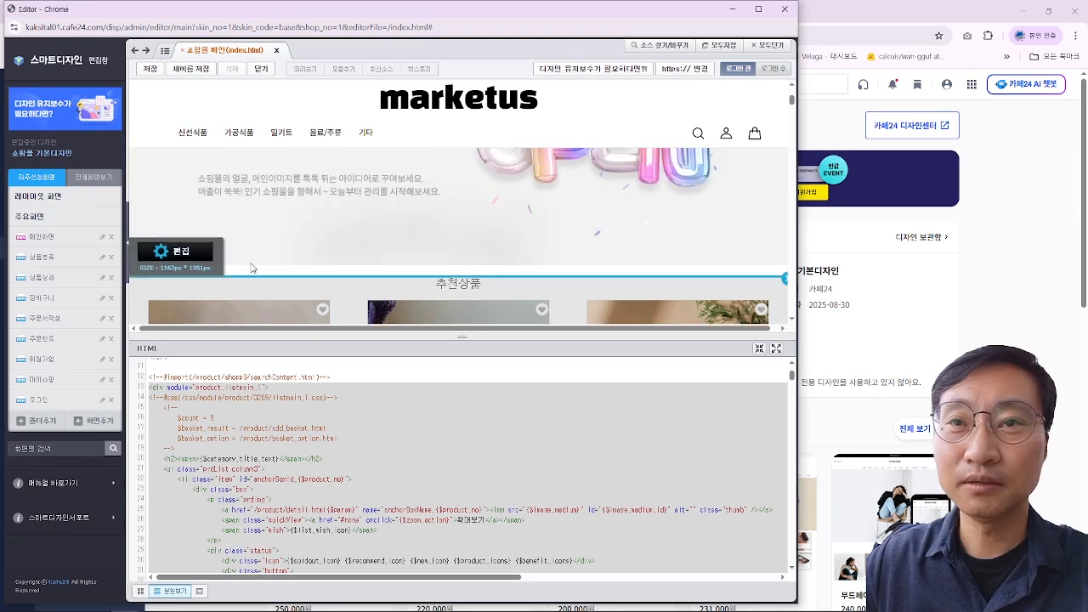
scroll(252, 267, "up", 1)
scroll(253, 268, "down", 2)
scroll(254, 267, "up", 3)
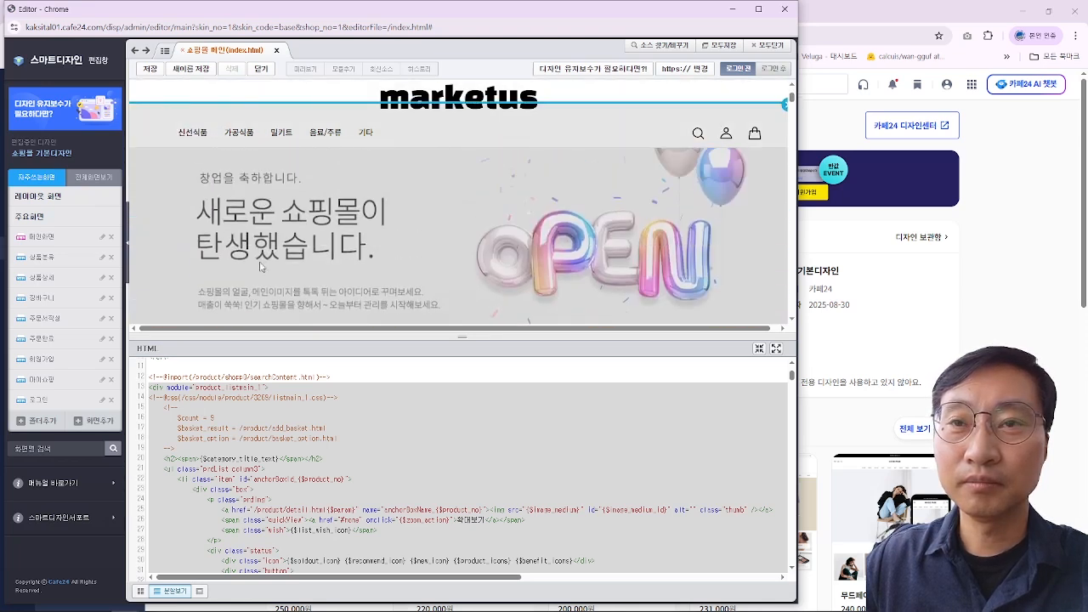
scroll(334, 261, "down", 3)
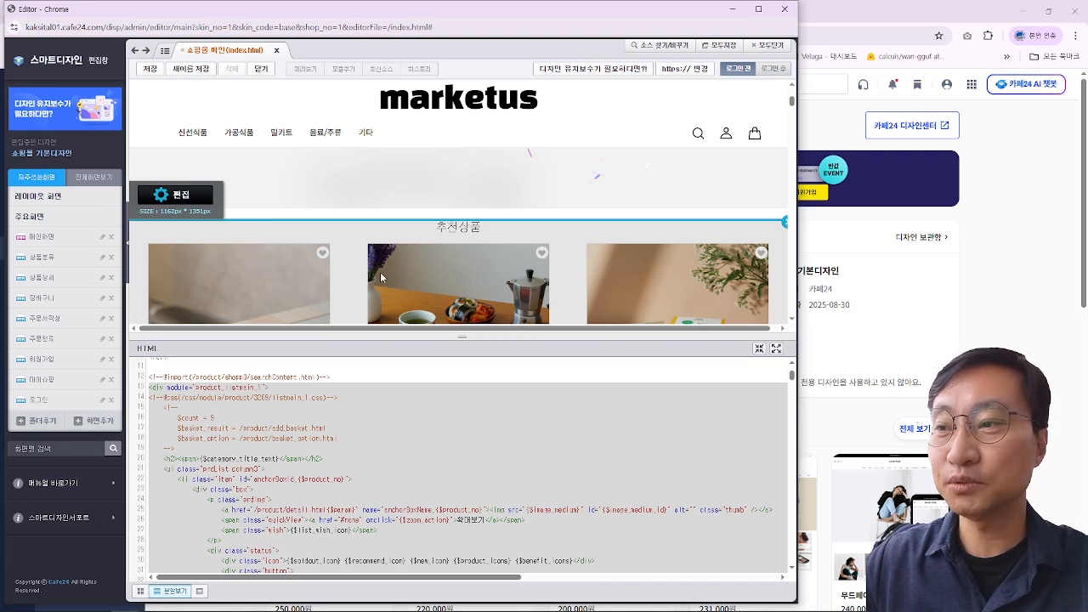
scroll(380, 277, "down", 10)
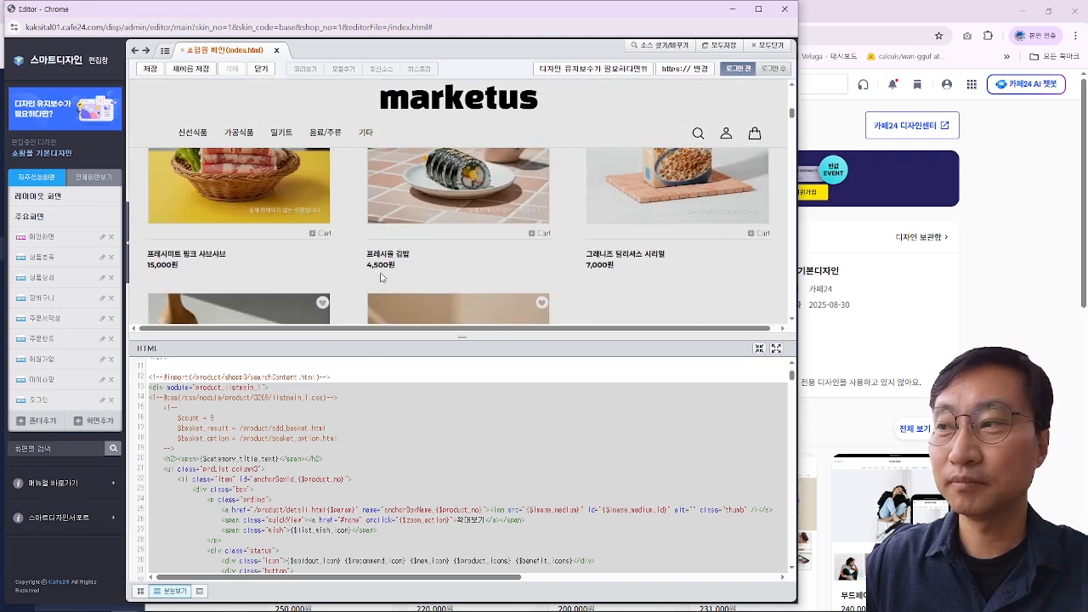
Step: Set the inserted three-column product module's $count to 6 in the HTML and save the main page
scroll(380, 276, "down", 5)
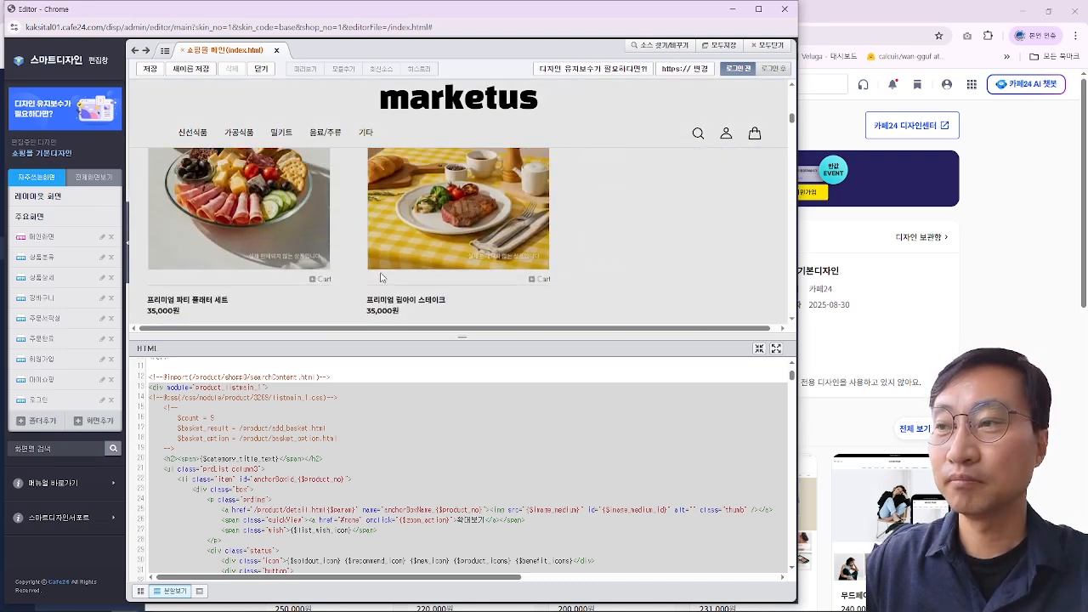
scroll(380, 276, "down", 5)
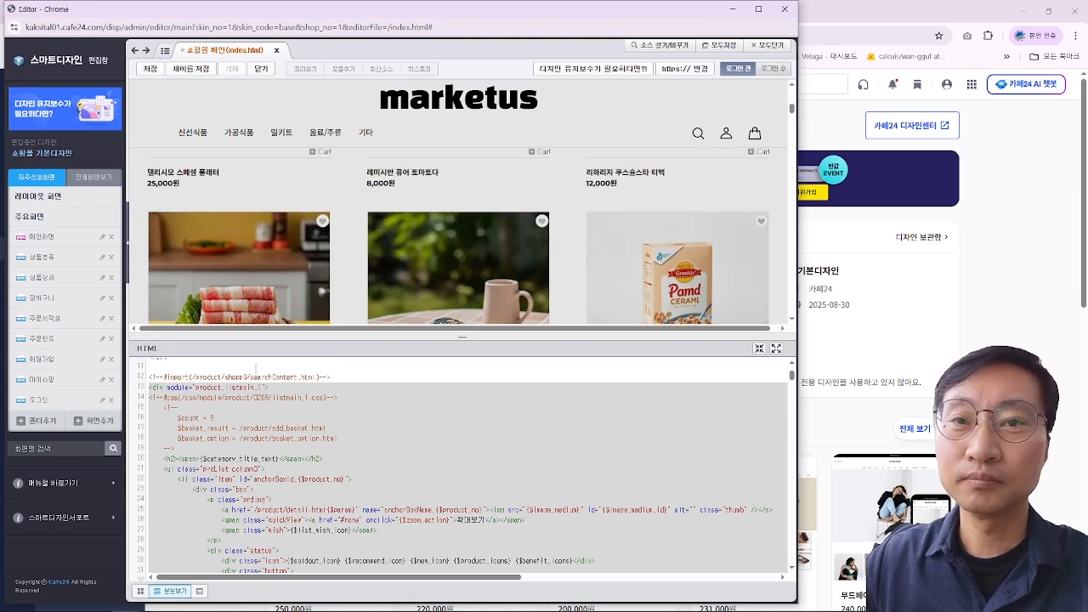
left_click(212, 417)
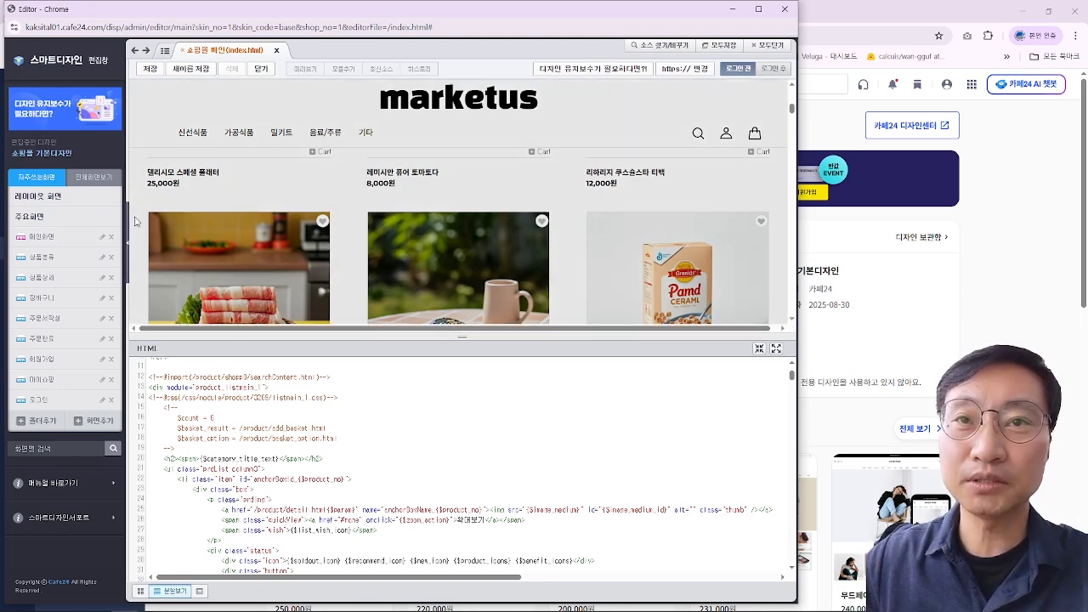
left_click(150, 68)
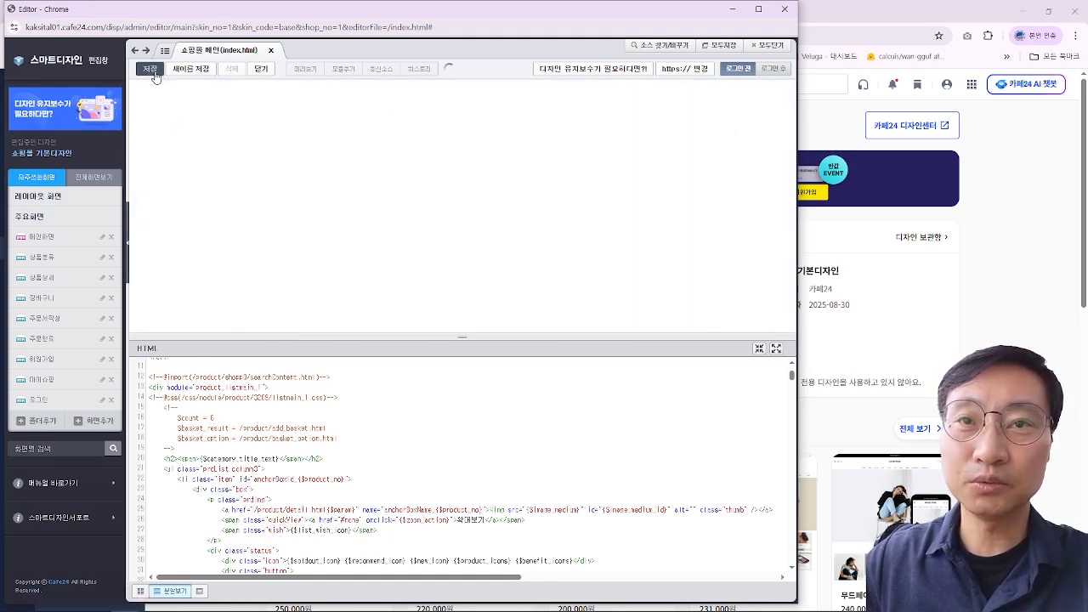
Step: Examine the three-column product module in the saved page's preview, and enlarge the preview pane to most of the editor's height
scroll(240, 146, "down", 8)
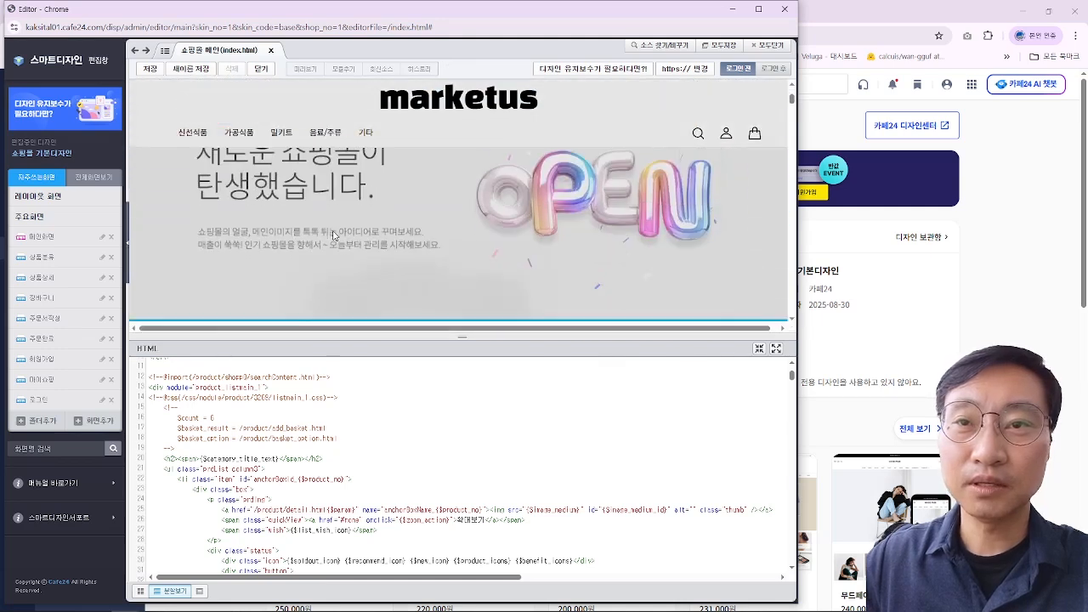
scroll(334, 236, "down", 6)
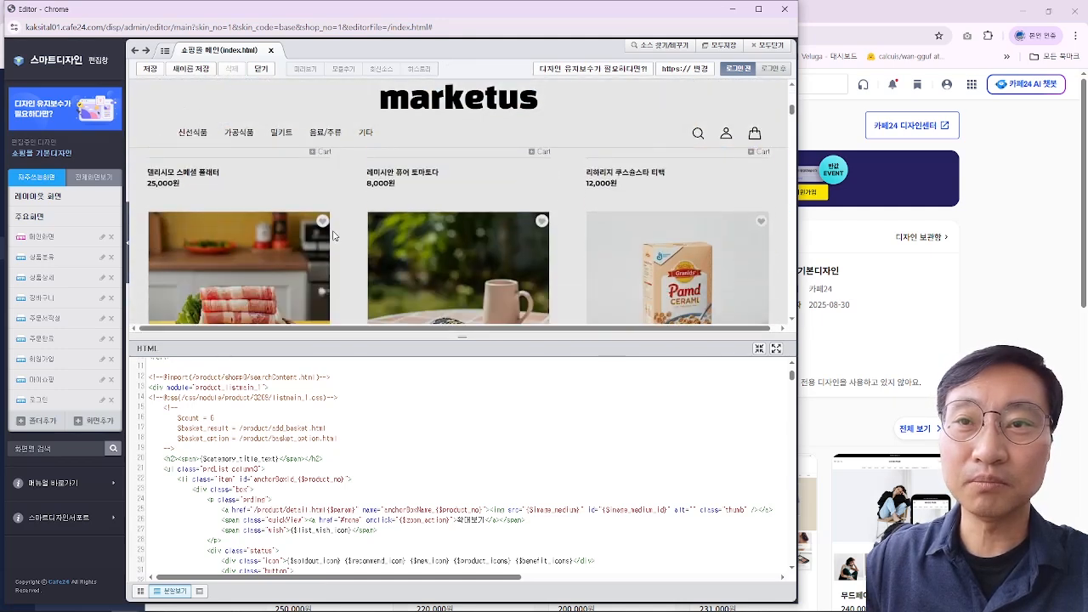
scroll(333, 235, "down", 2)
scroll(333, 236, "up", 3)
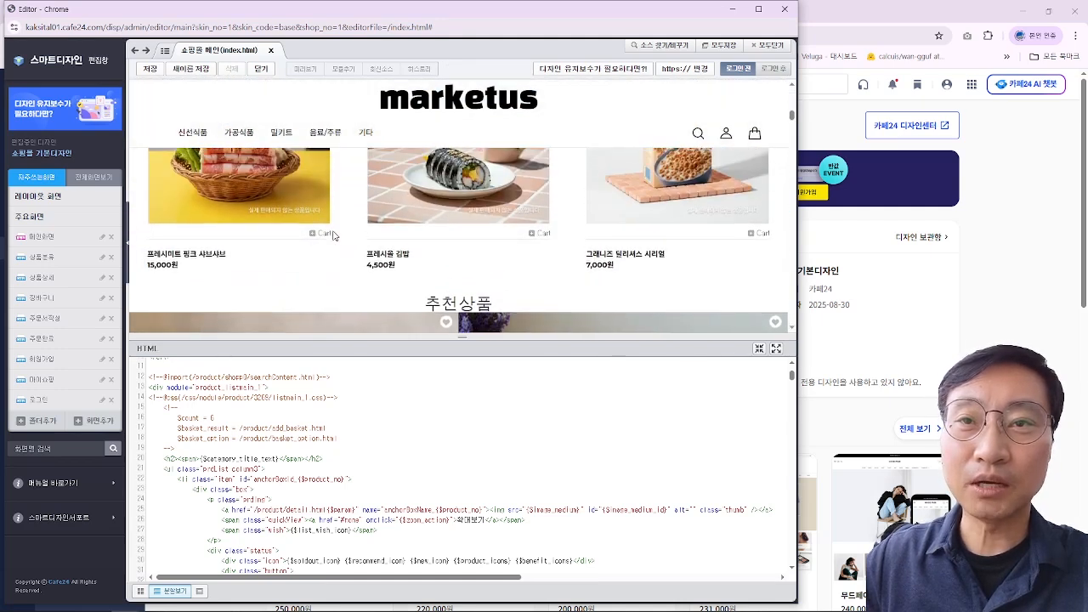
scroll(334, 235, "down", 2)
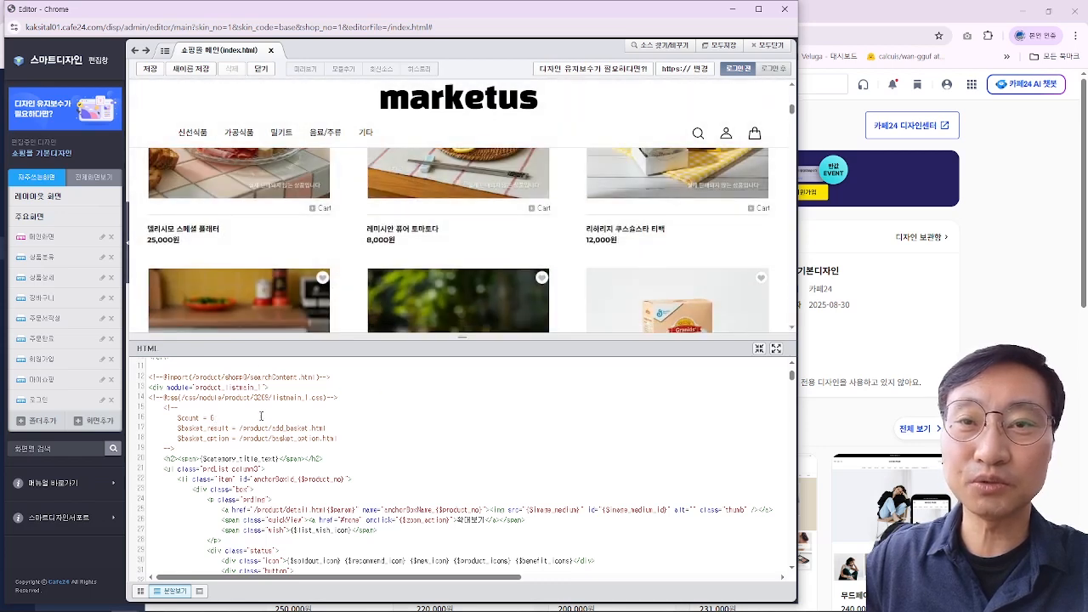
scroll(261, 415, "up", 4)
scroll(292, 286, "up", 2)
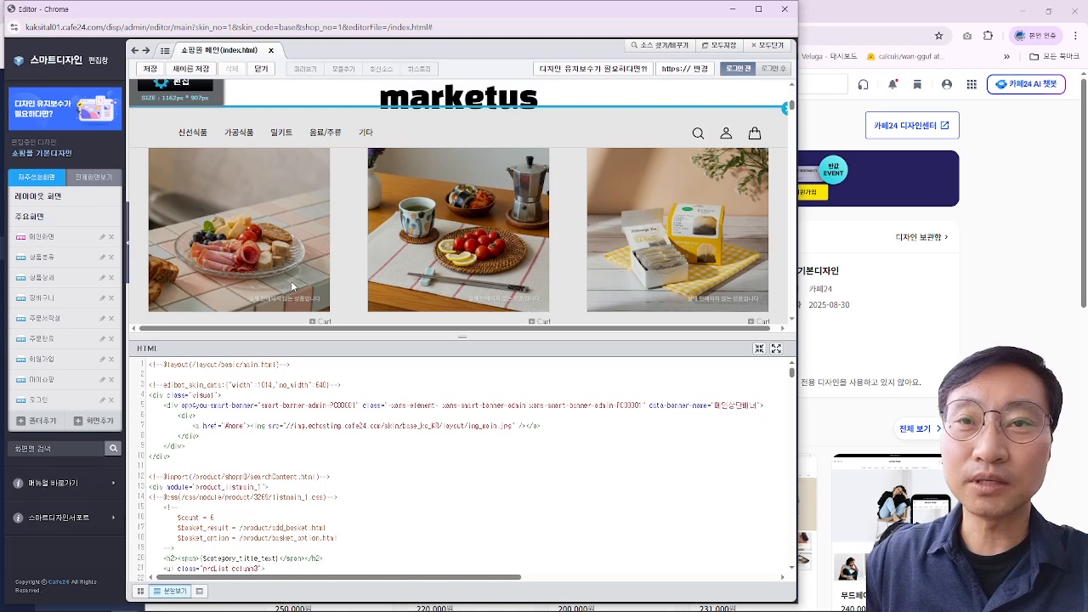
left_click_drag(462, 332, 462, 472)
scroll(419, 360, "down", 1)
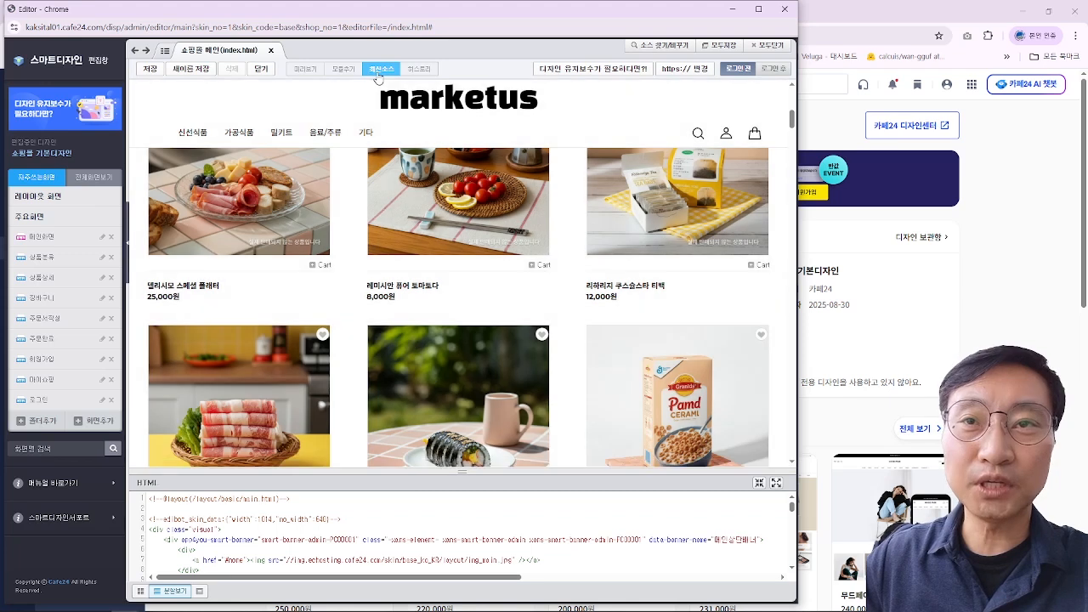
Step: Browse the full list of modules that can be added (전체 모듈), view the 공동구매 and 기획전 categories, and close the list without applying
left_click(380, 72)
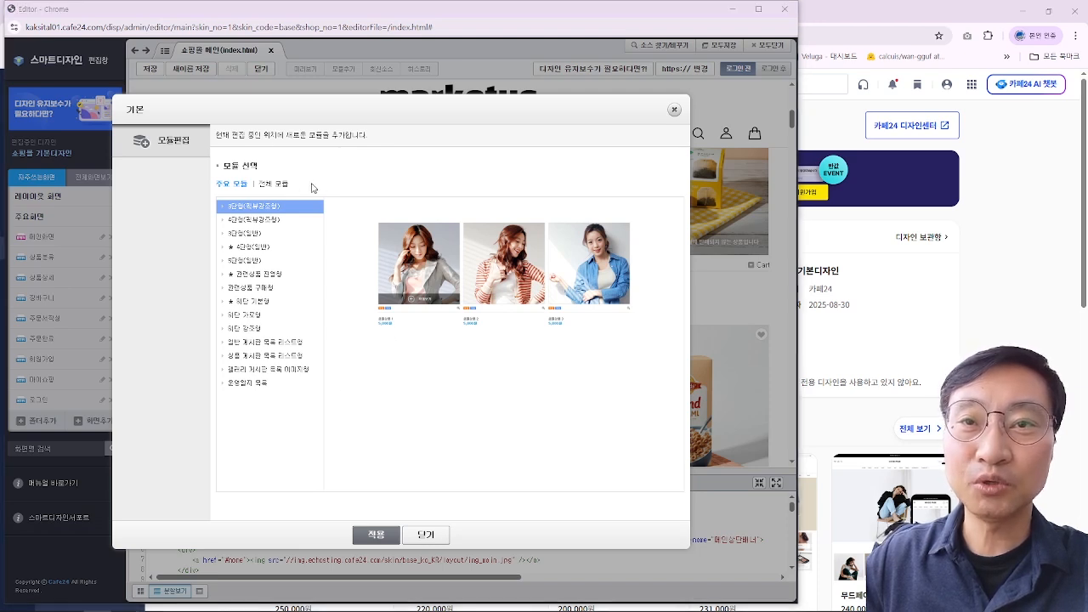
left_click(281, 187)
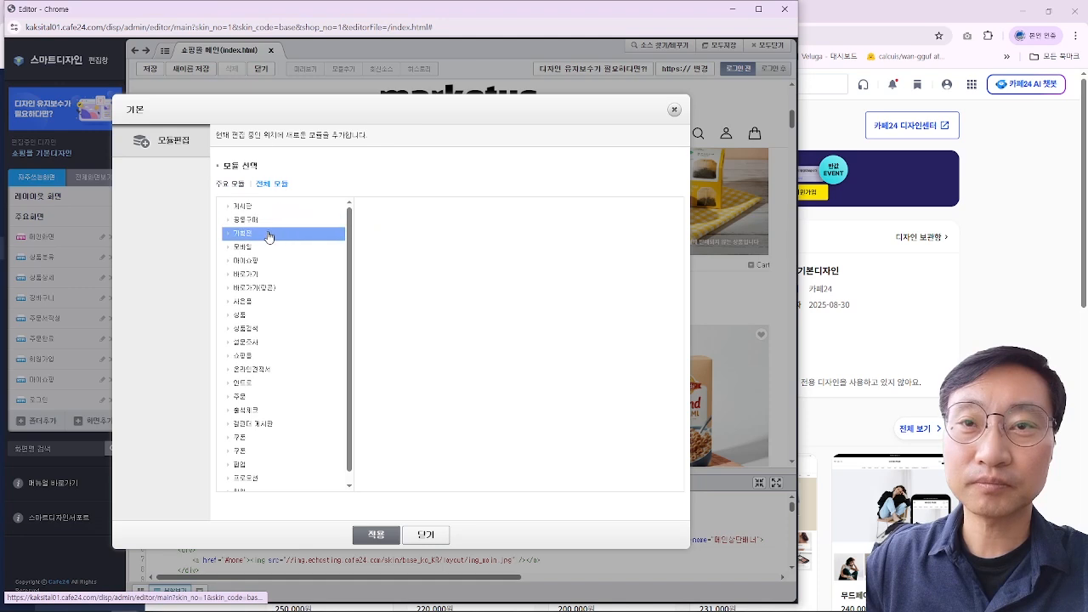
left_click(255, 220)
left_click(255, 235)
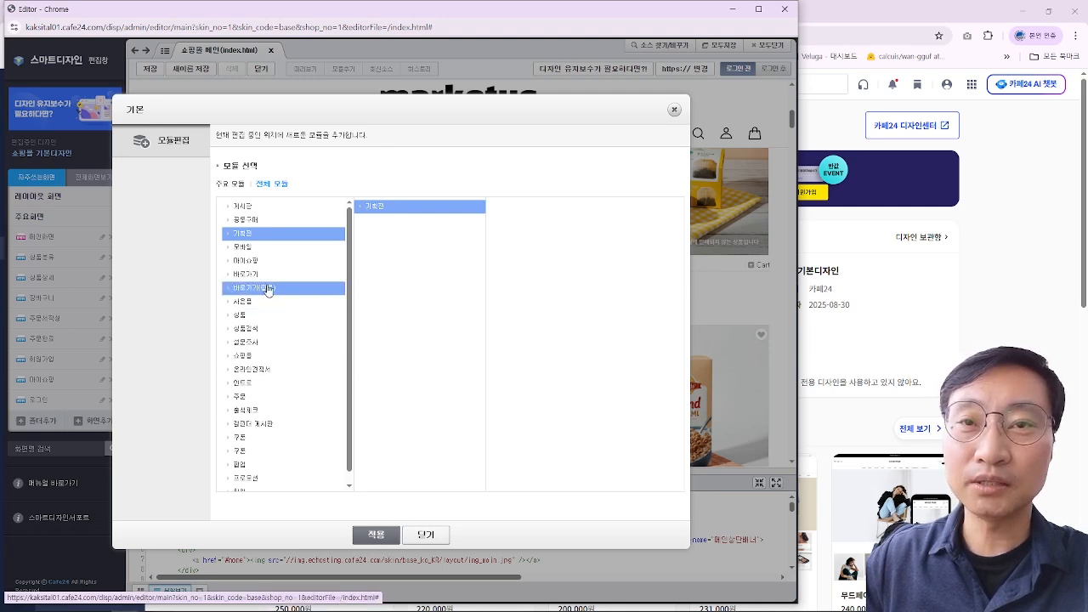
left_click(428, 536)
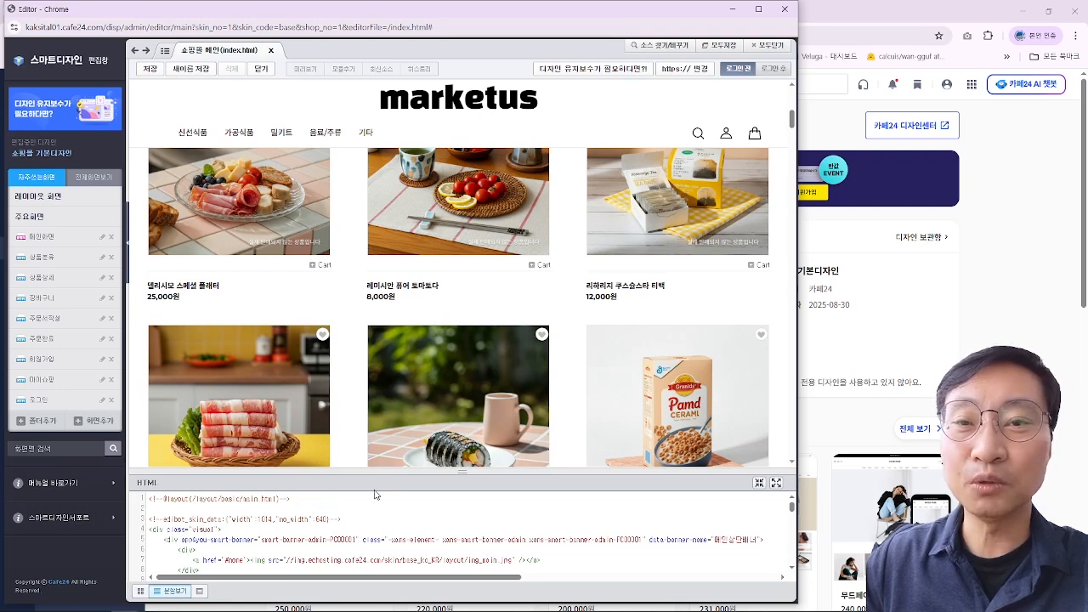
Step: Enlarge the HTML pane to about half the editor and open the three-column product module's edit window (편집) from the preview
left_click_drag(385, 470, 374, 304)
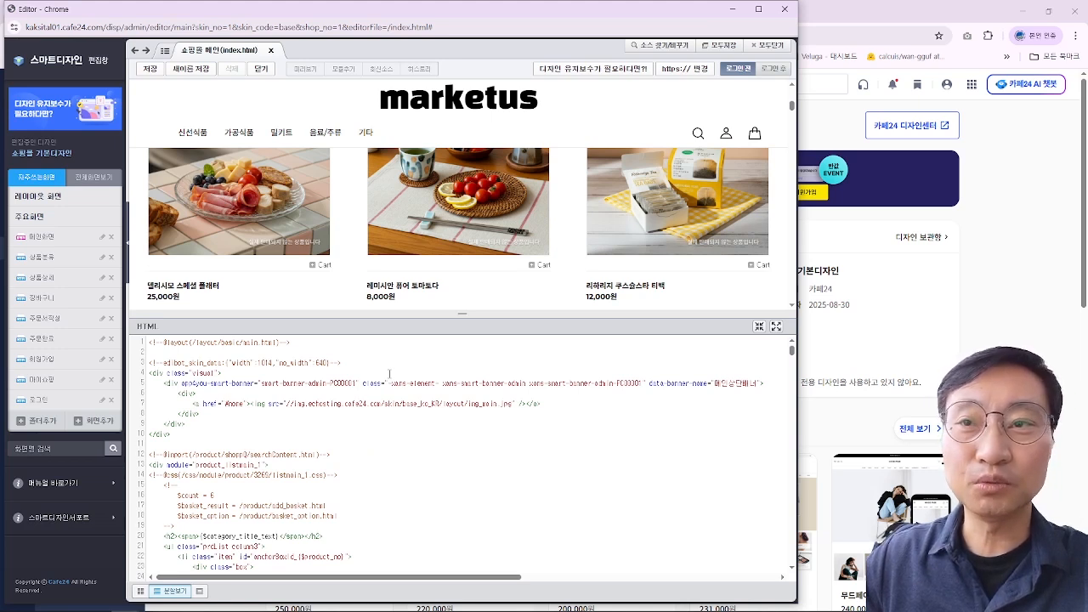
left_click(244, 260)
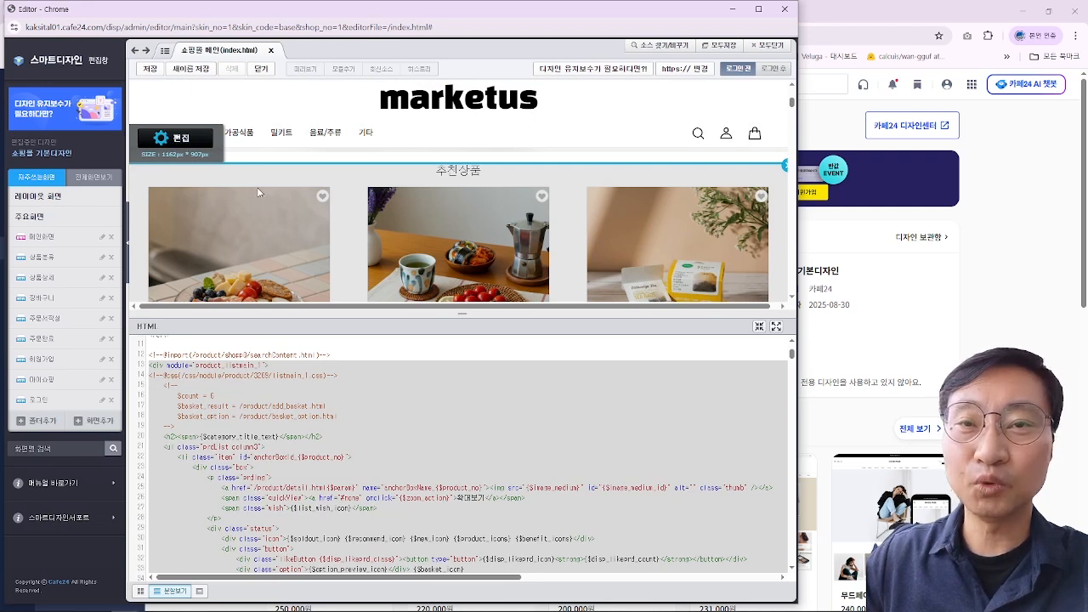
left_click(179, 140)
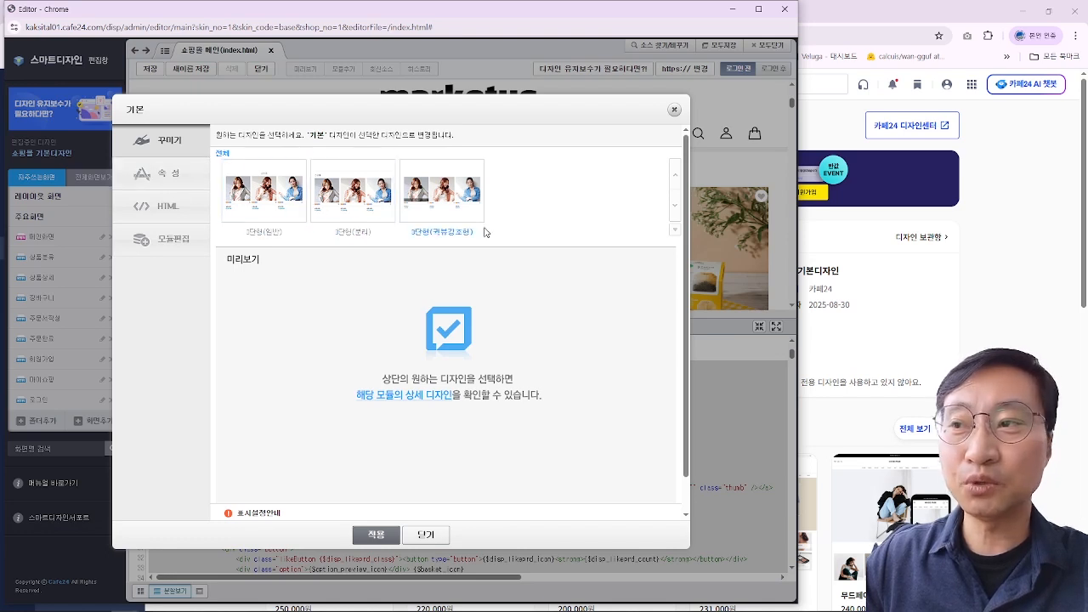
Step: Review the module's 모듈편집 options, picking 기획전 from the full module list and viewing the replace or add-above/below choices
left_click(171, 246)
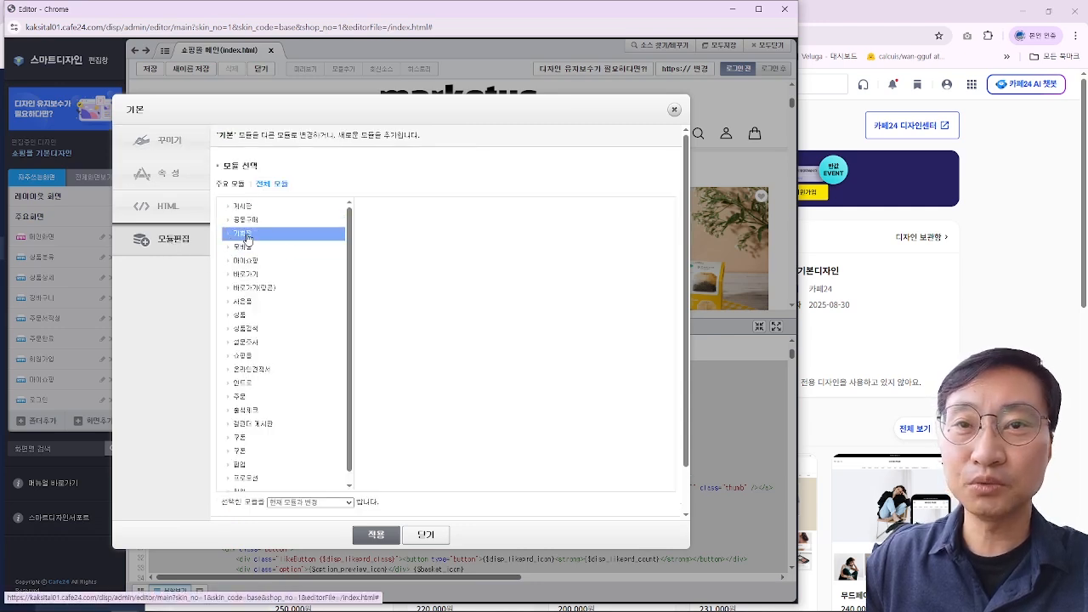
left_click(246, 238)
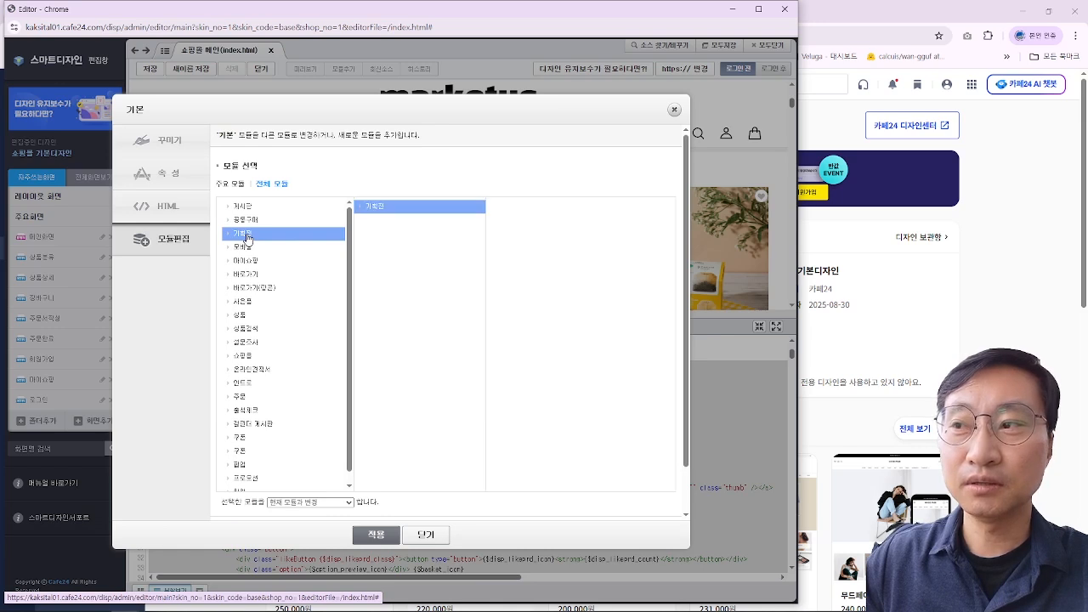
left_click(372, 211)
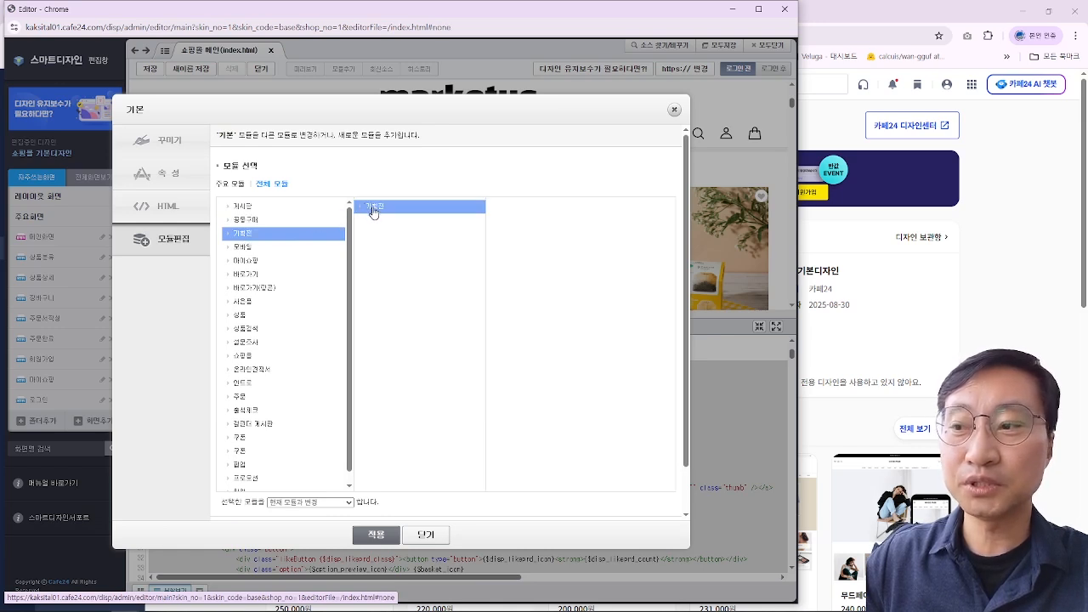
left_click(293, 503)
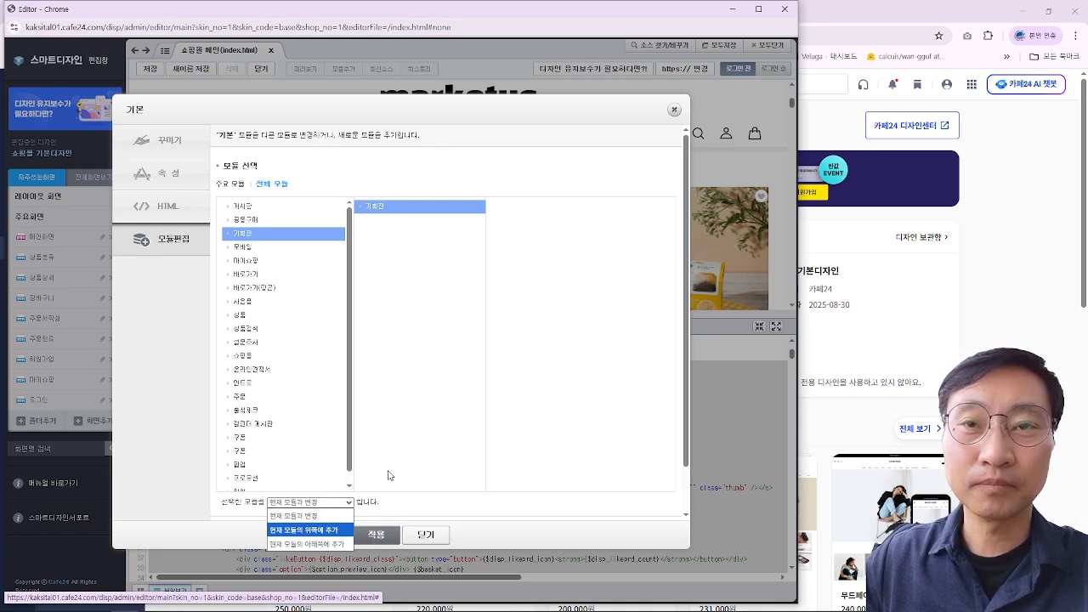
left_click(182, 328)
Step: Review the product module's HTML, 속성 and 꾸미기 settings without changing anything
left_click(168, 207)
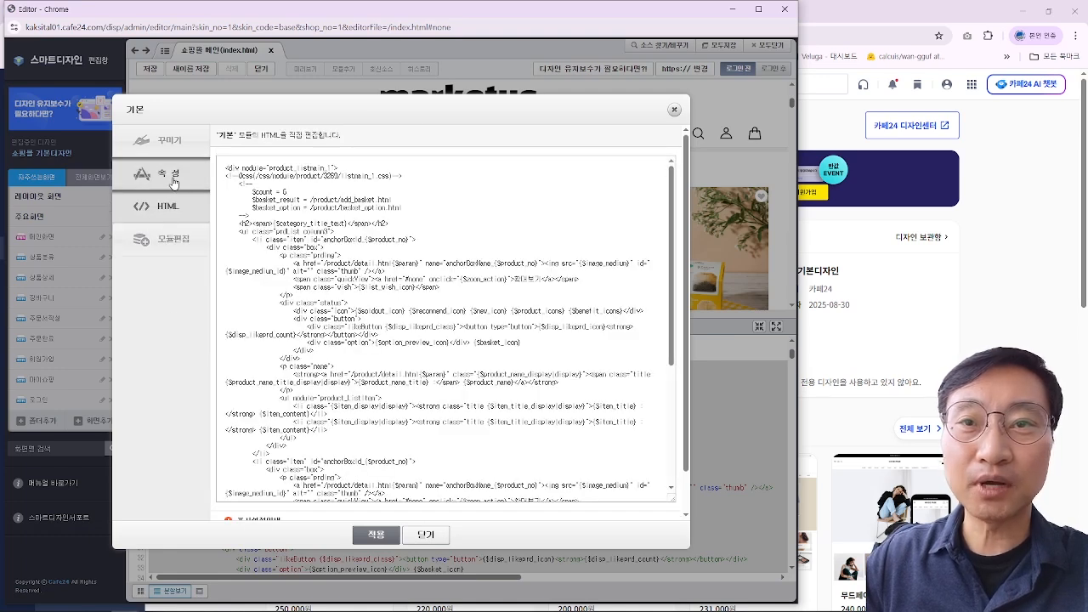
left_click(173, 180)
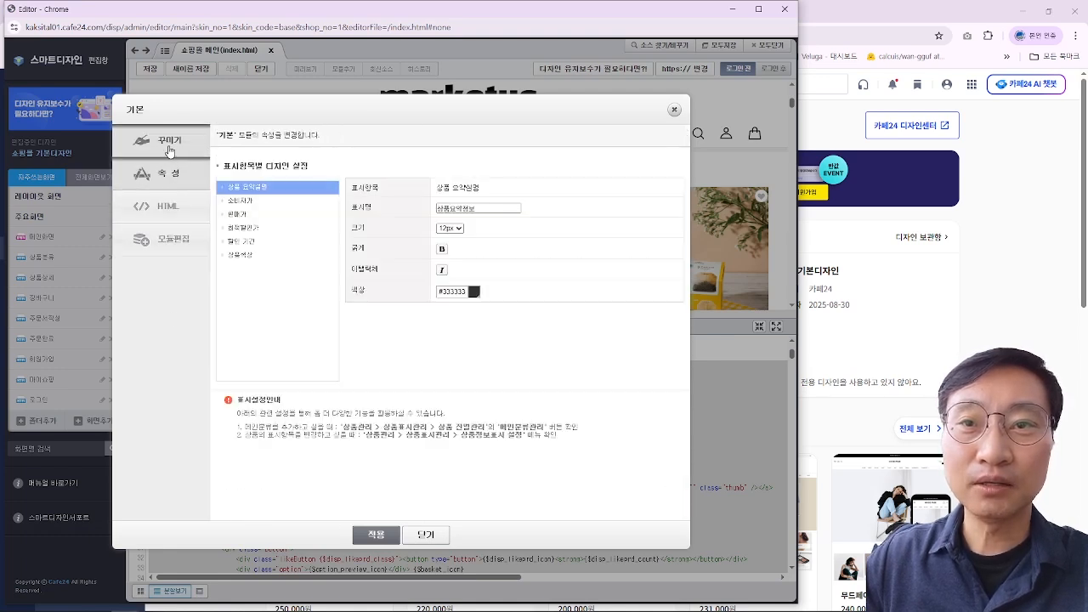
left_click(168, 155)
left_click(166, 173)
left_click(166, 208)
left_click(173, 178)
left_click(170, 151)
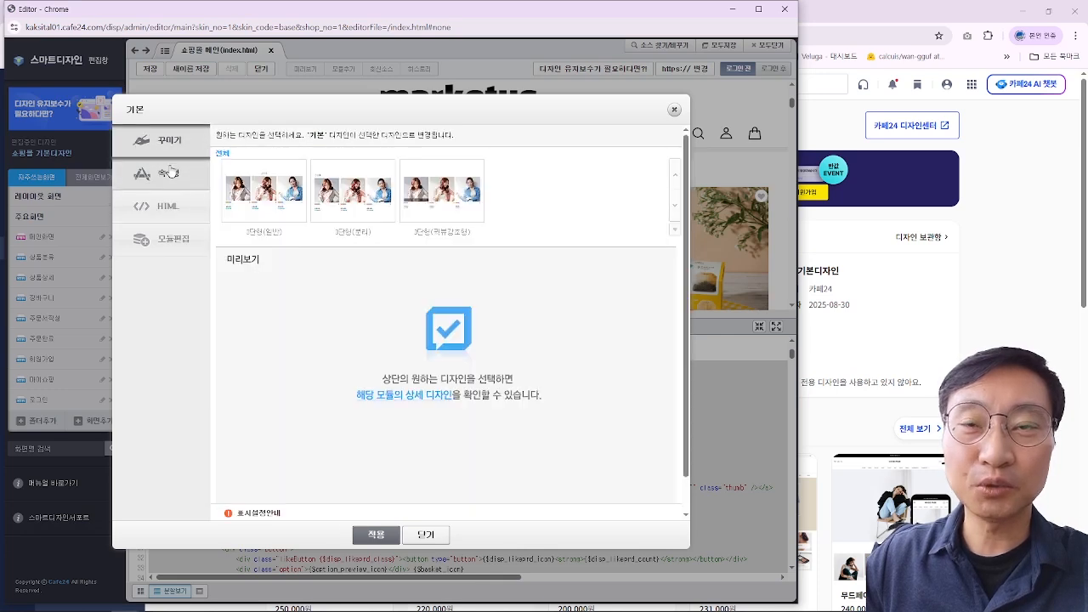
left_click(171, 173)
left_click(170, 205)
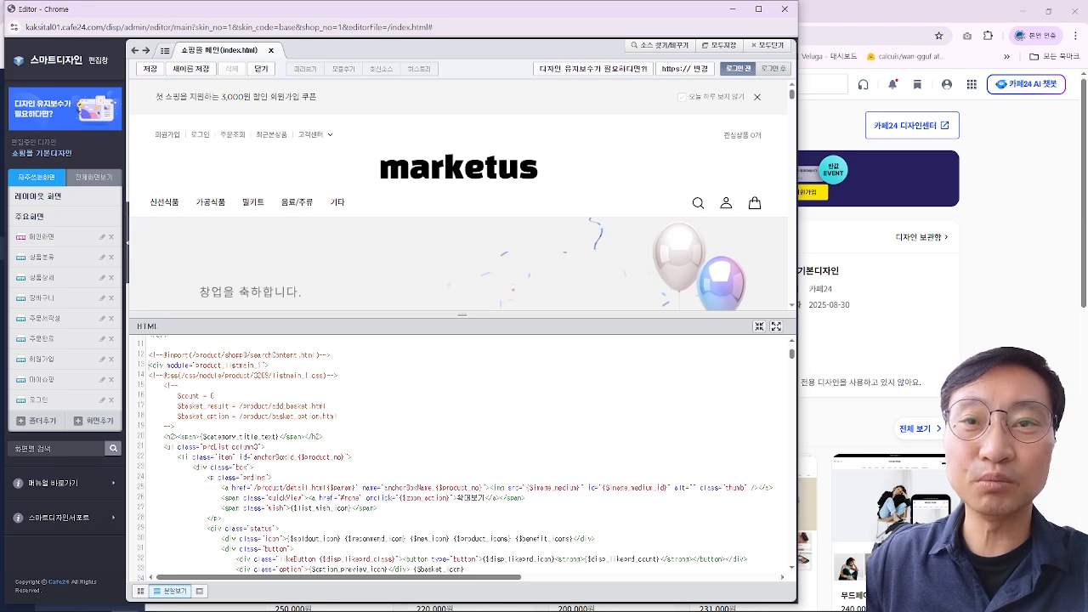
Step: Open the layout file /layout/basic/main.html referenced at the start of the main page's code and read through its HTML
left_click(46, 239)
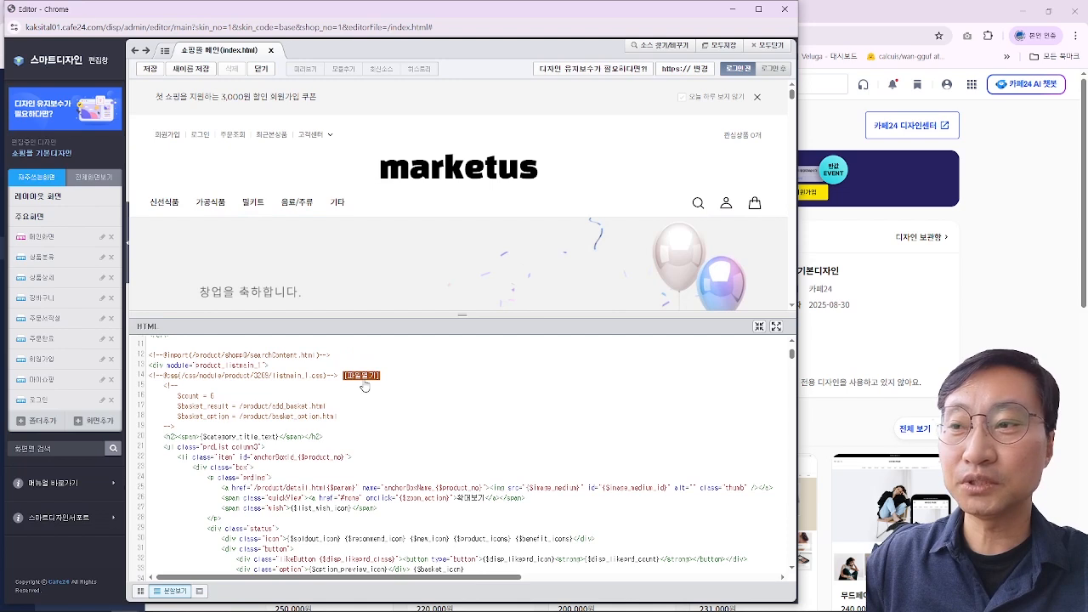
scroll(361, 374, "up", 3)
mouse_move(293, 344)
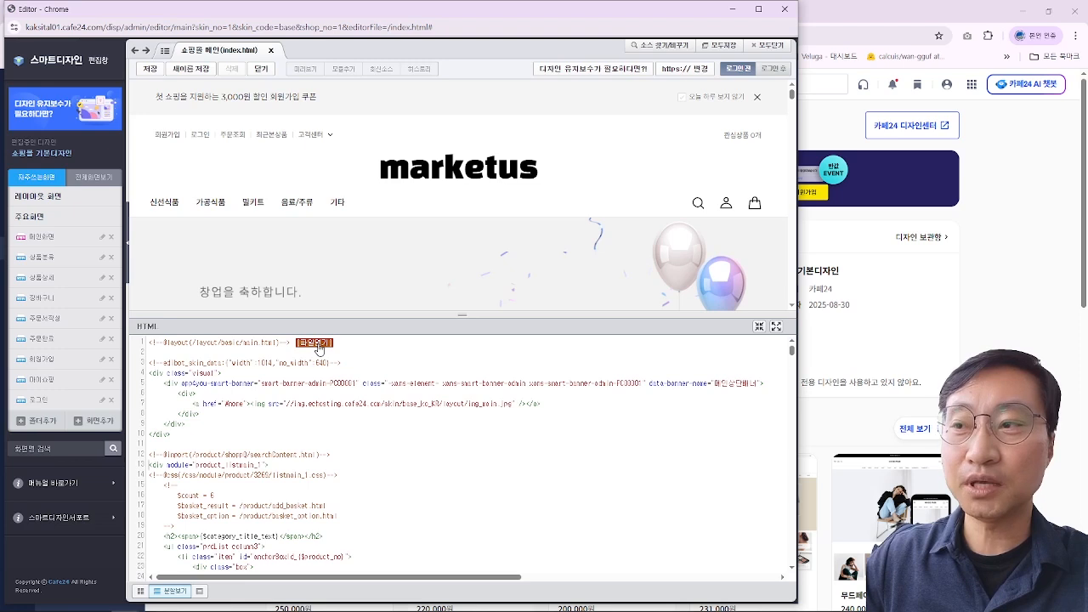
left_click(318, 344)
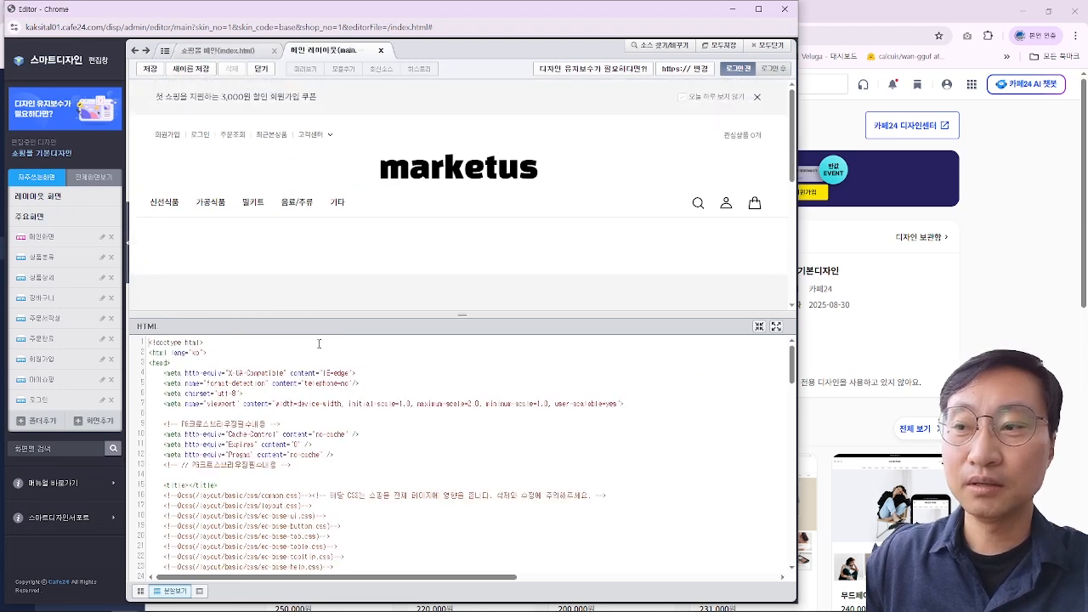
scroll(256, 400, "down", 5)
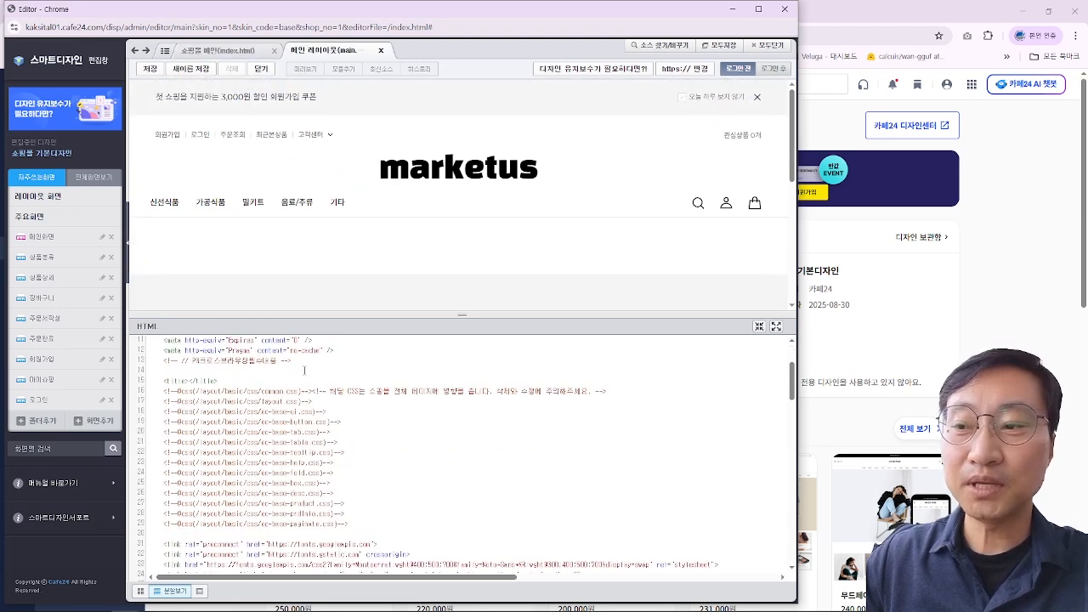
scroll(252, 439, "down", 8)
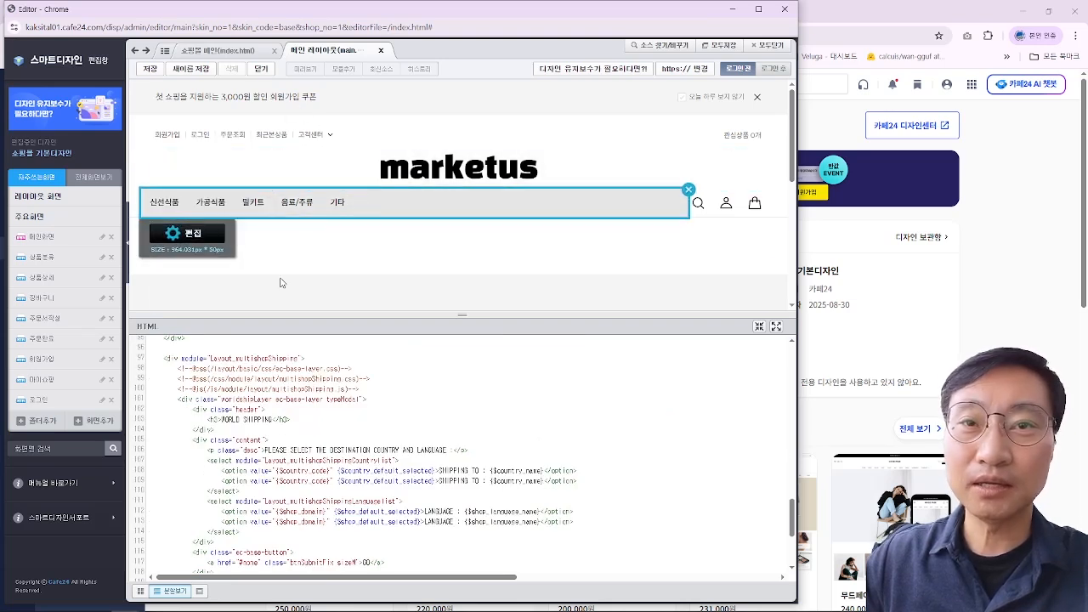
Step: Return to the 메인화면 page and examine its product list code, and view the preview down to the footer
left_click(42, 237)
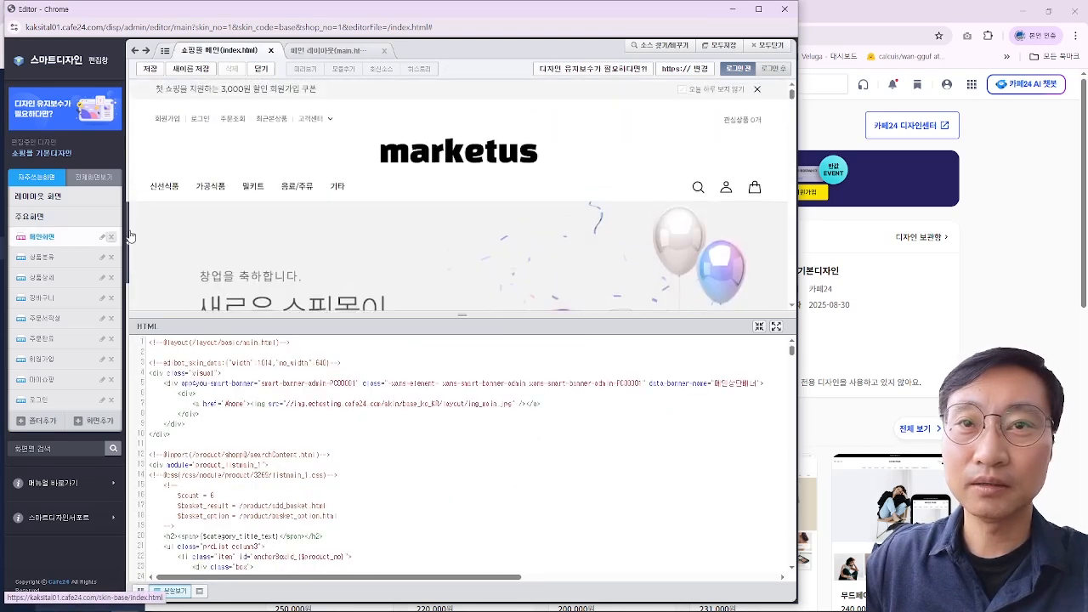
scroll(325, 399, "down", 18)
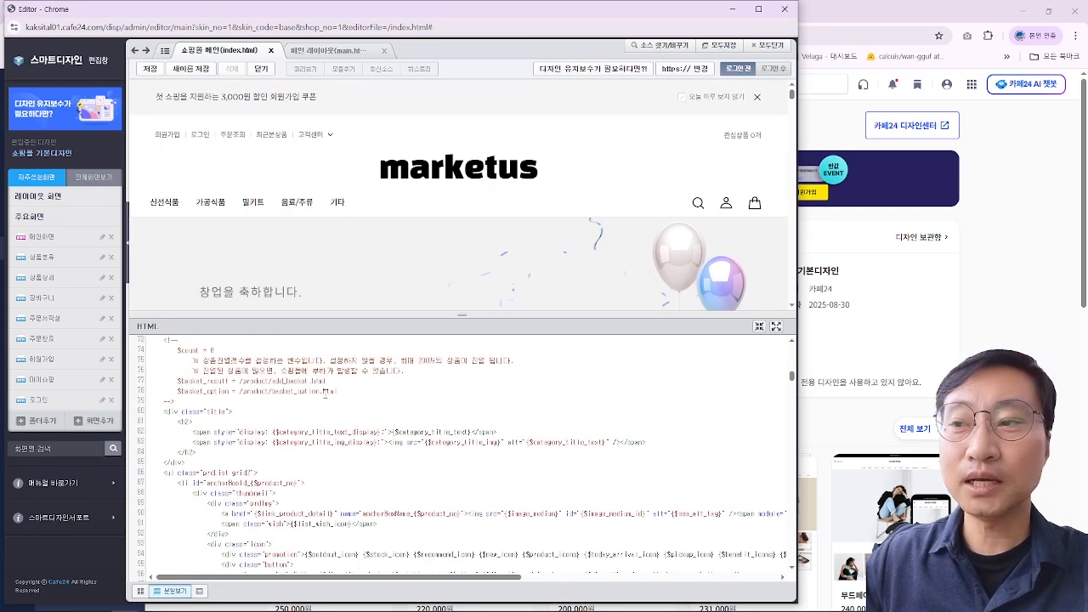
scroll(324, 393, "down", 17)
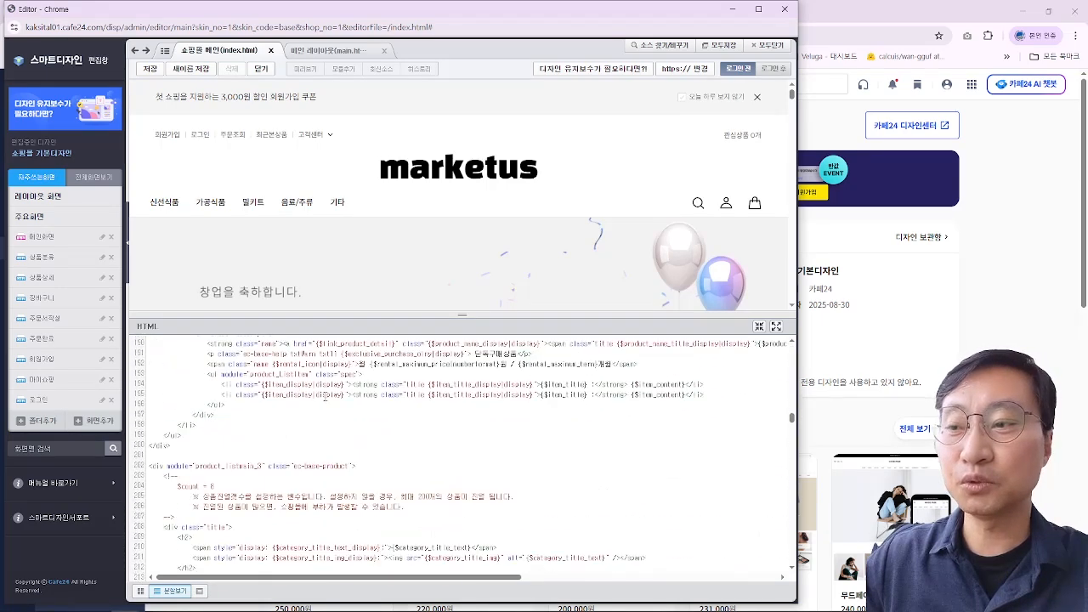
scroll(325, 397, "down", 4)
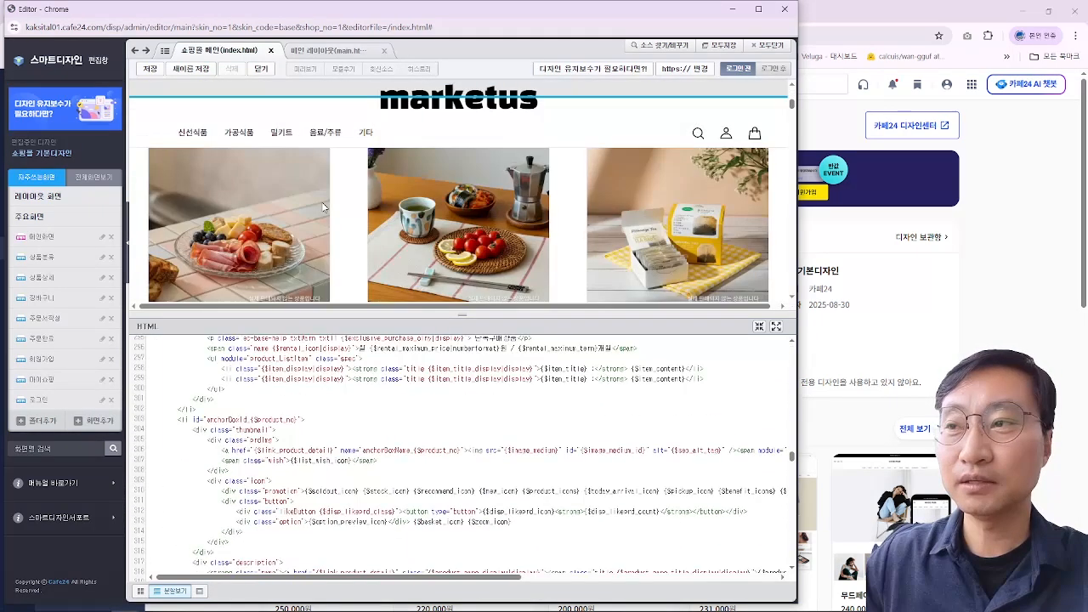
left_click_drag(792, 111, 794, 299)
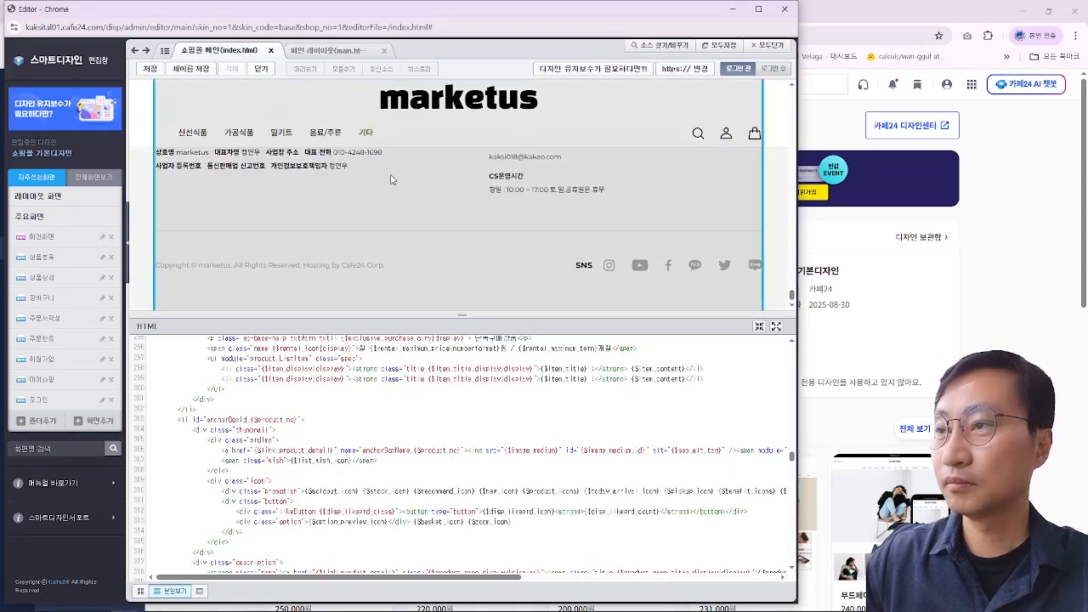
Step: Open the footer's layout file from the main page preview, and check the main layout file's preview against it
left_click(381, 175)
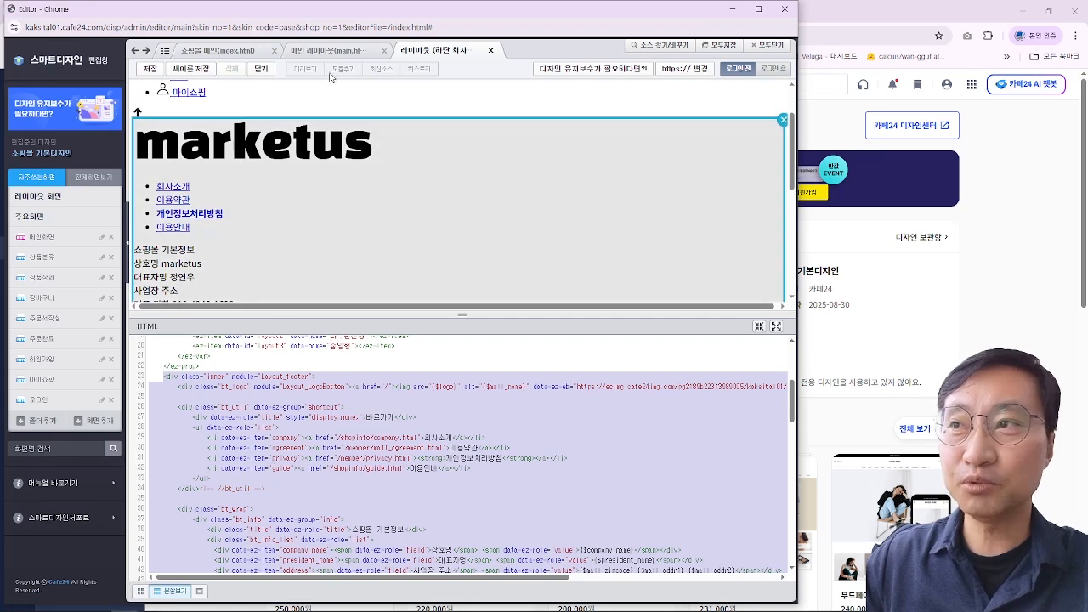
left_click(316, 51)
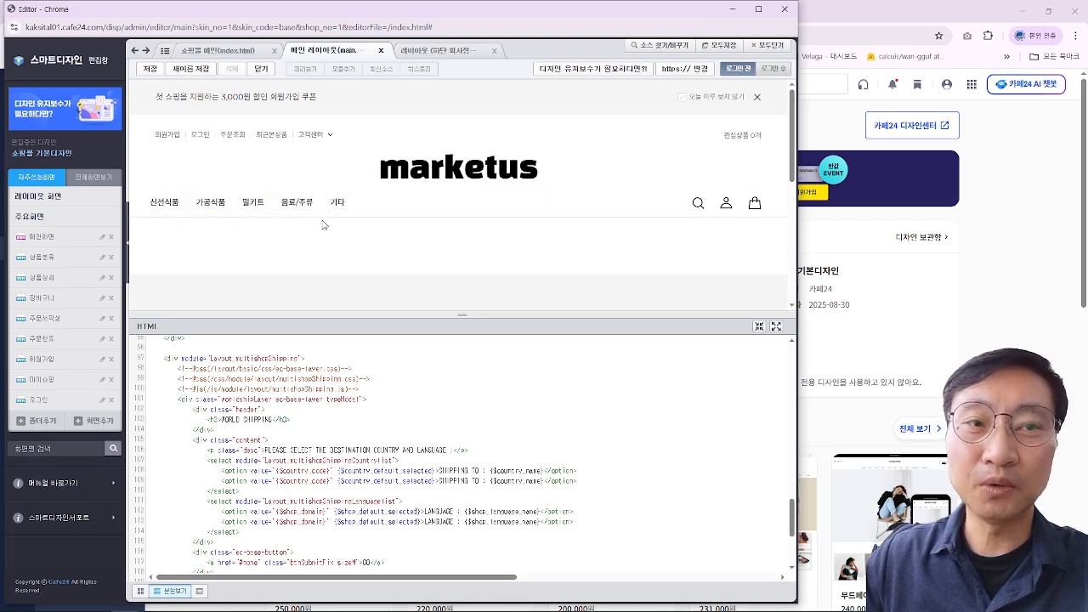
Step: Return to the main page file index.html and look through its preview from the header and banner down to the product lists
left_click(208, 51)
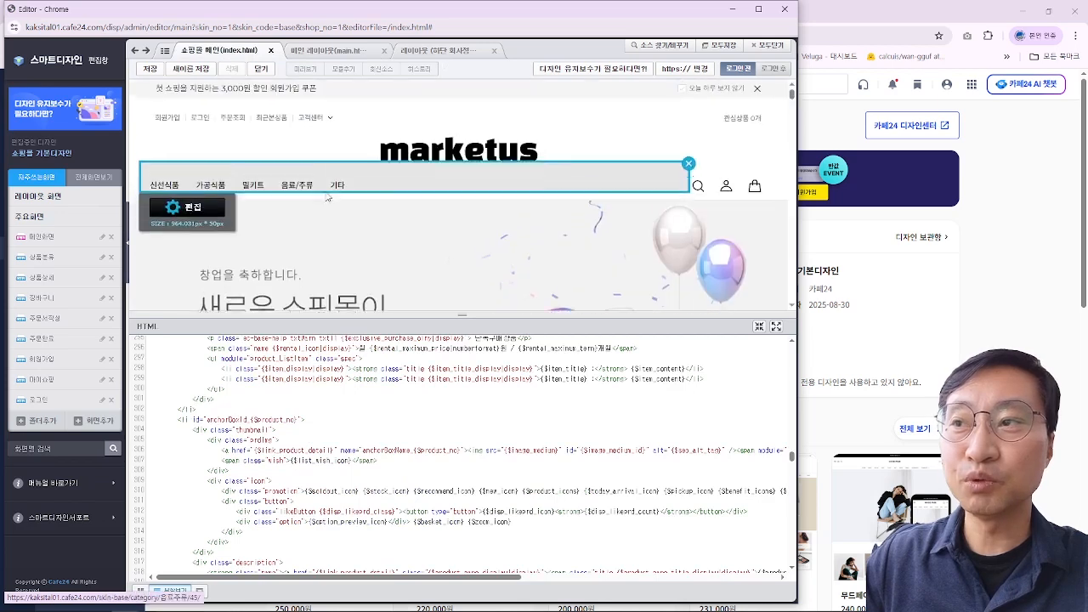
scroll(328, 197, "down", 5)
scroll(297, 225, "up", 2)
scroll(302, 234, "down", 5)
scroll(314, 247, "up", 1)
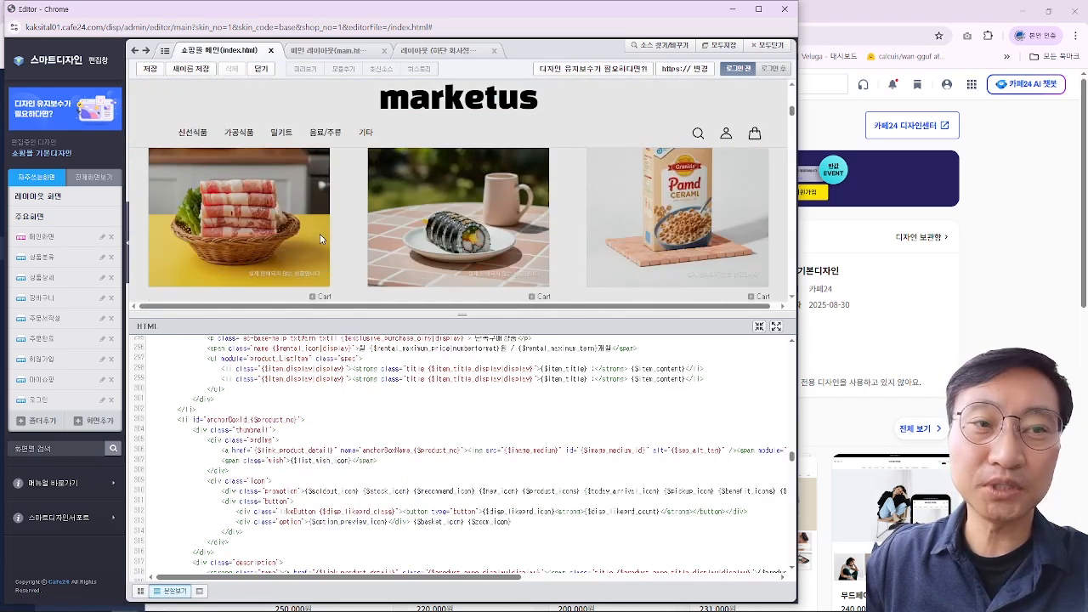
scroll(320, 239, "down", 5)
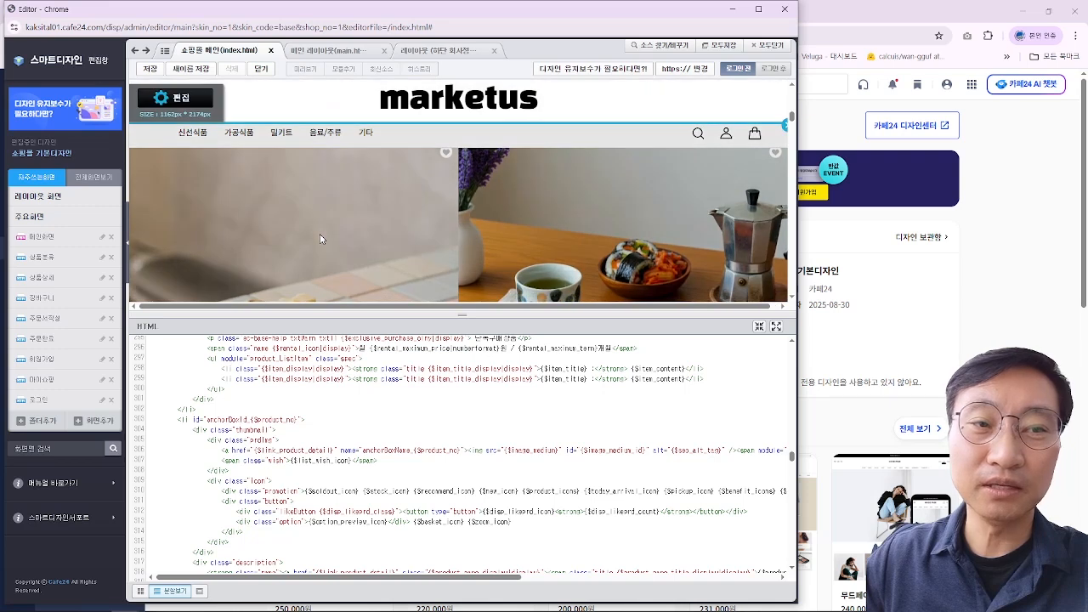
Step: Go back to the footer layout file and review its preview, from the logo and shop information to the SNS links and search form
left_click(436, 55)
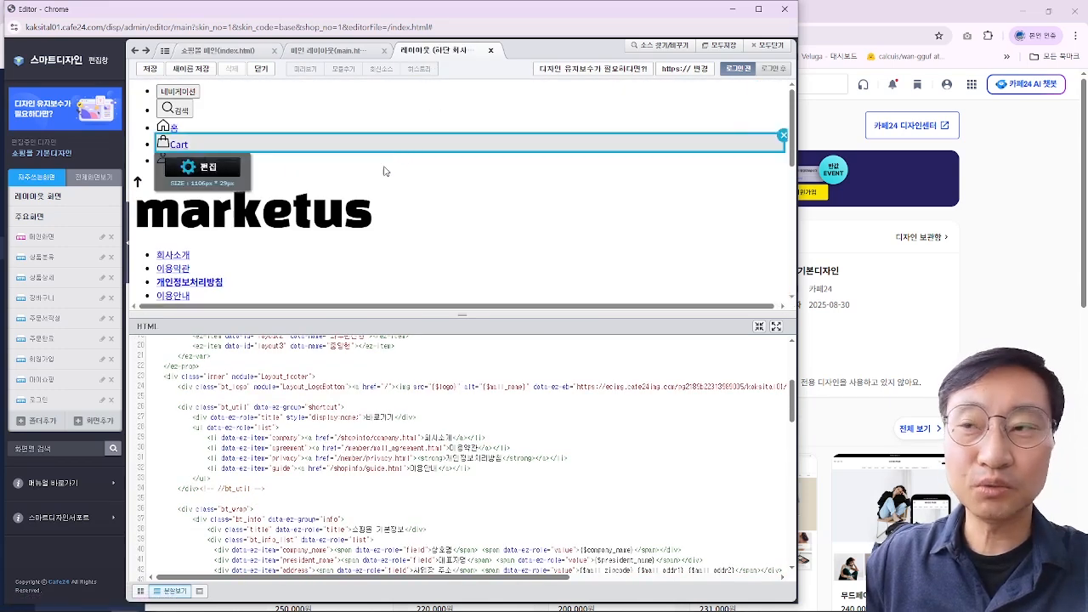
scroll(357, 196, "down", 2)
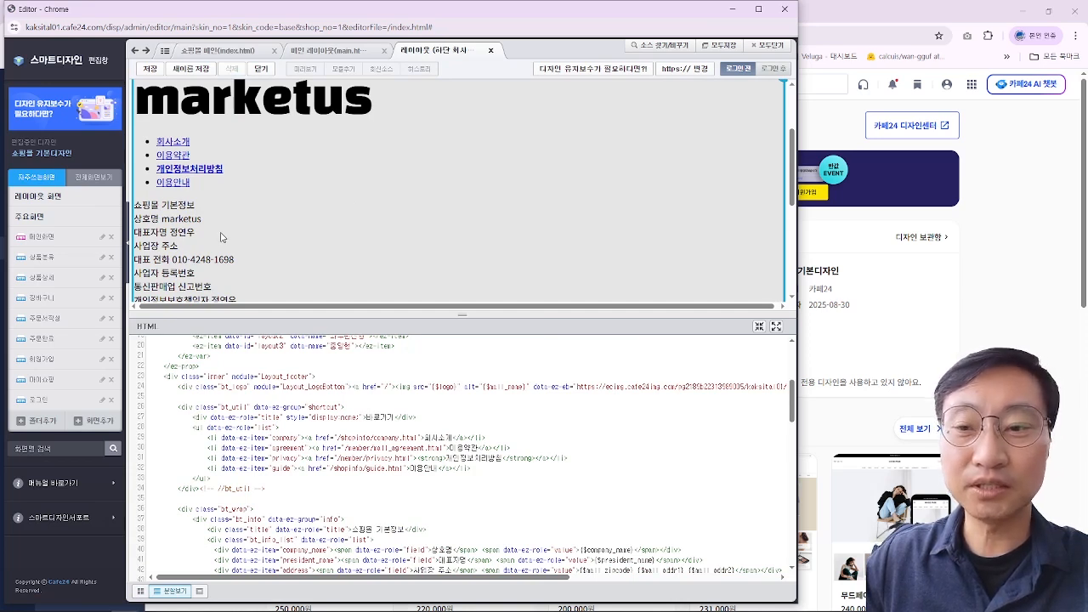
scroll(290, 236, "down", 5)
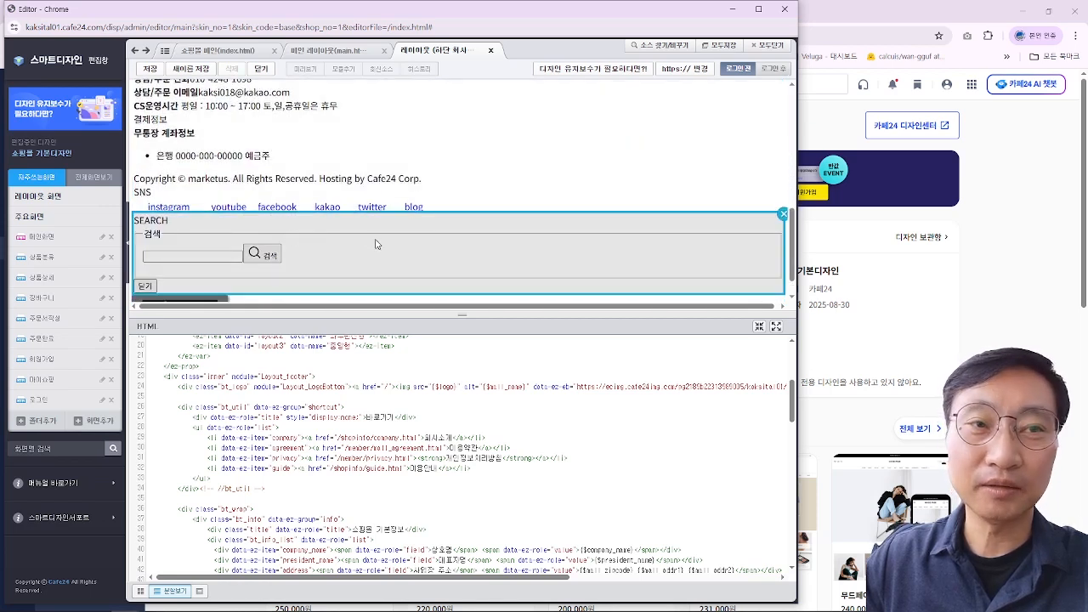
scroll(318, 245, "up", 3)
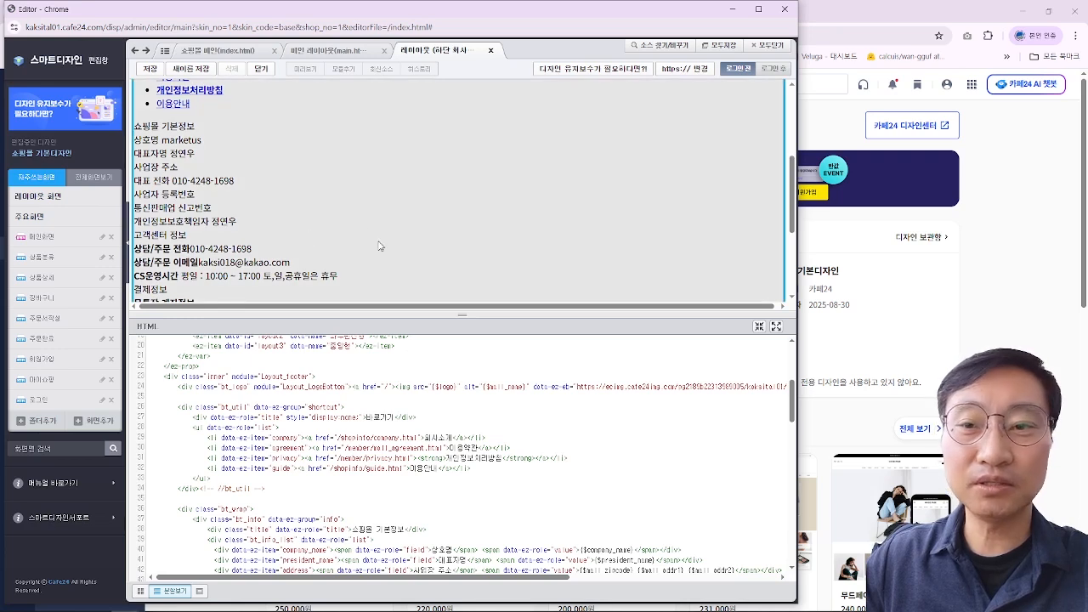